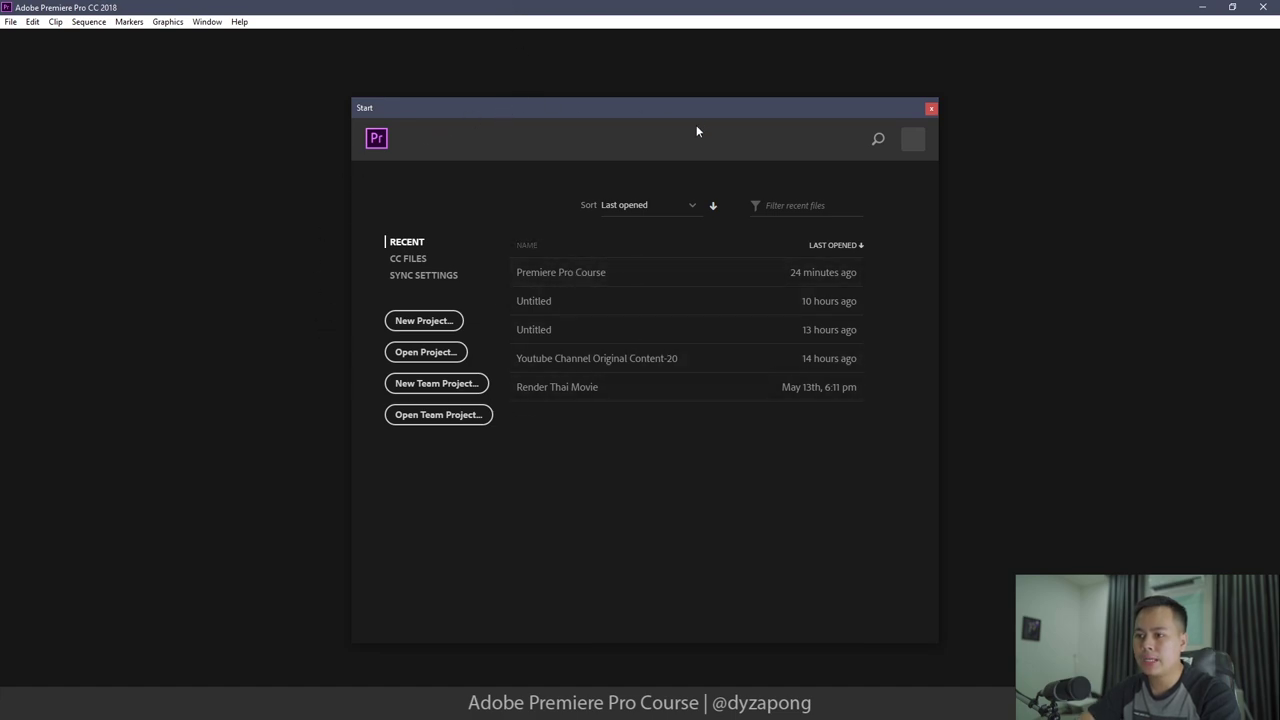
- Close the Start dialog and begin a new project via File > New > Project
{"action": "left_click", "coordinate": [933, 110]}
{"action": "left_click", "coordinate": [12, 22]}
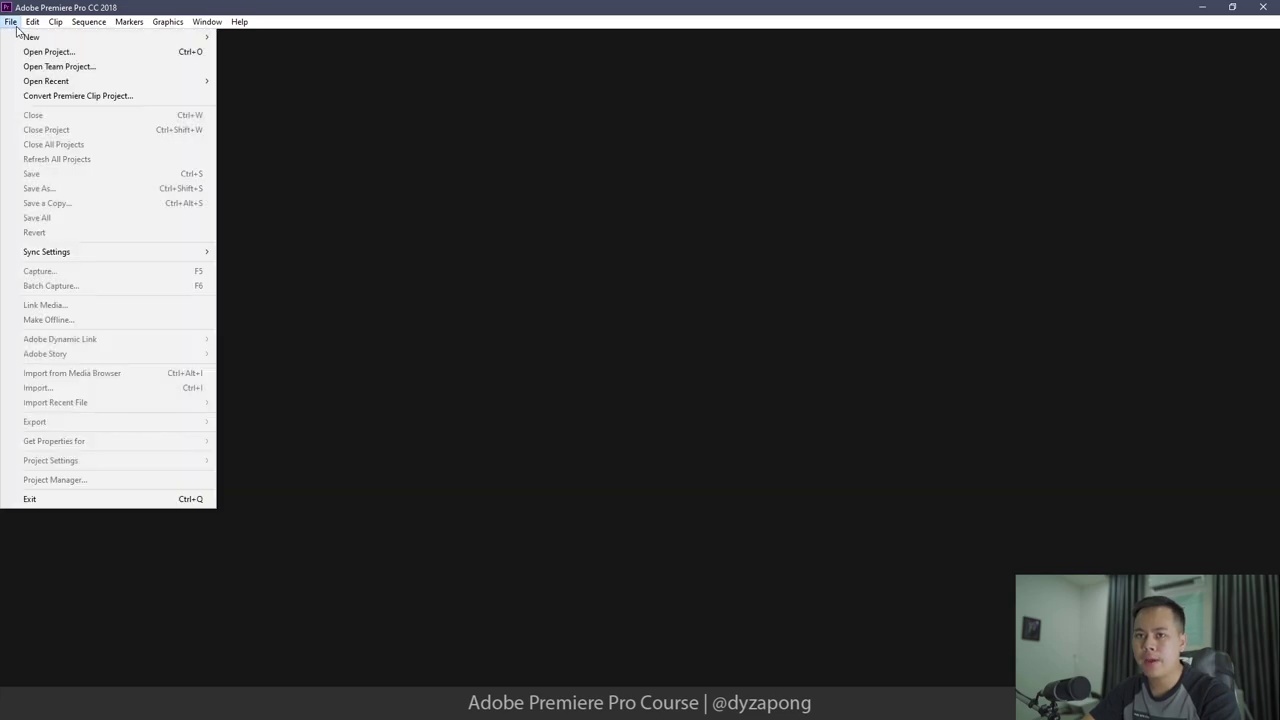
{"action": "mouse_move", "coordinate": [17, 38]}
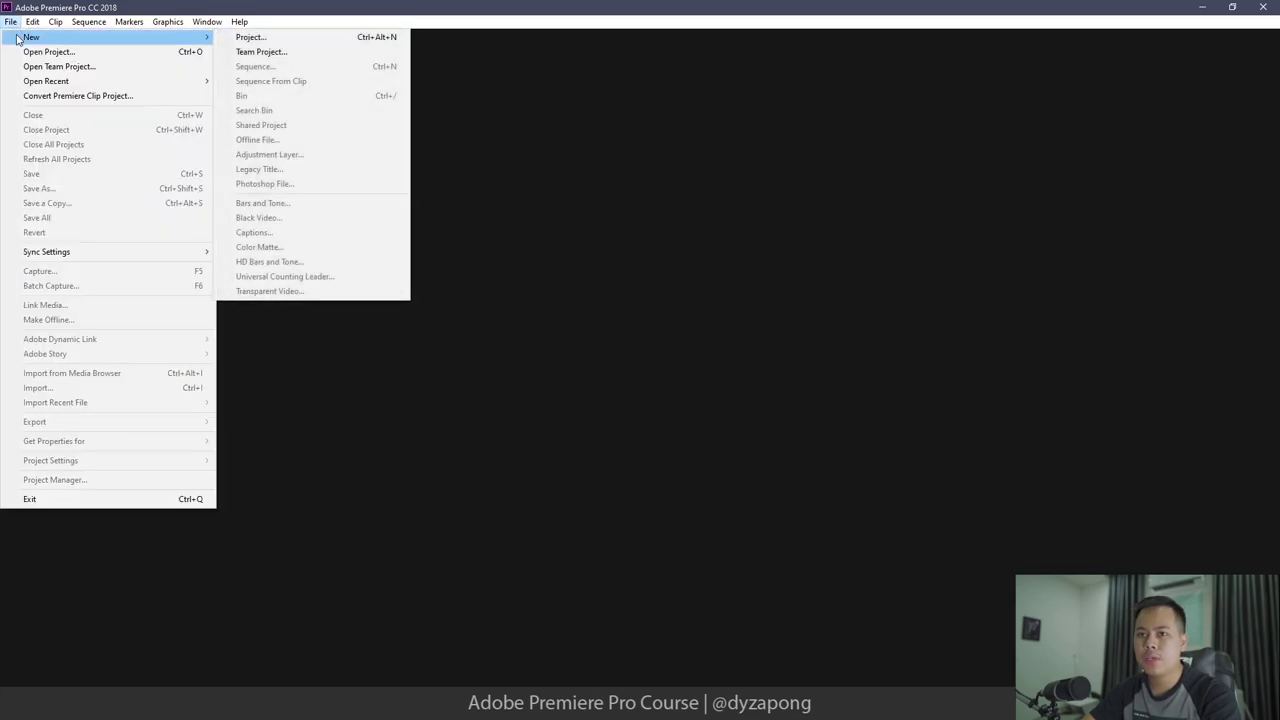
{"action": "left_click", "coordinate": [263, 40]}
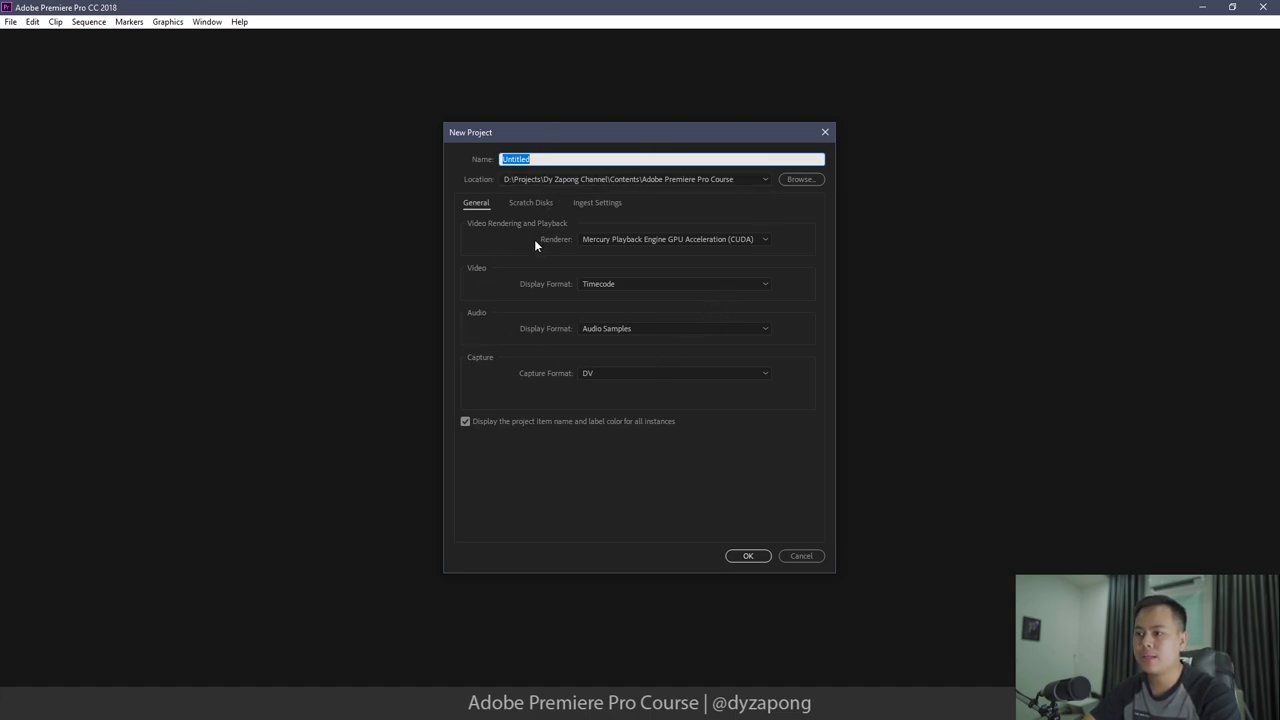
- Replace the default 'Untitled' project name with 'Vloggin'
{"action": "left_click", "coordinate": [541, 160]}
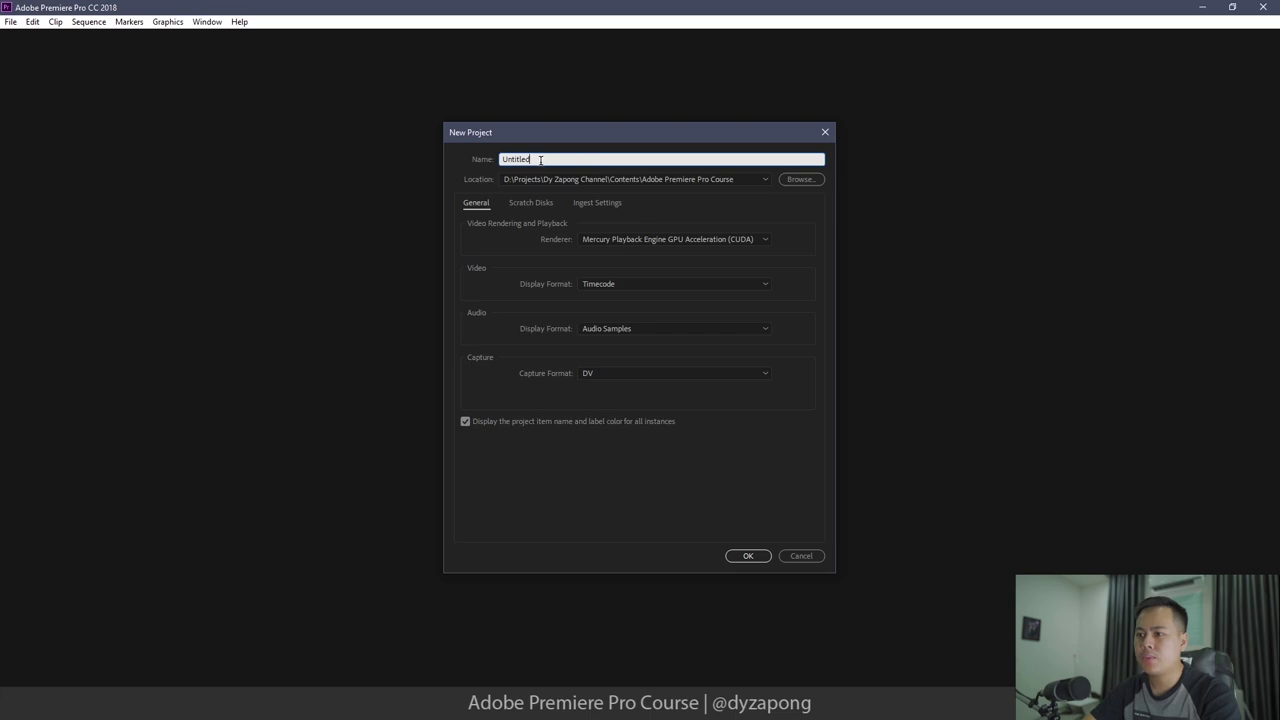
{"action": "left_click_drag", "start_coordinate": [541, 160], "coordinate": [484, 160]}
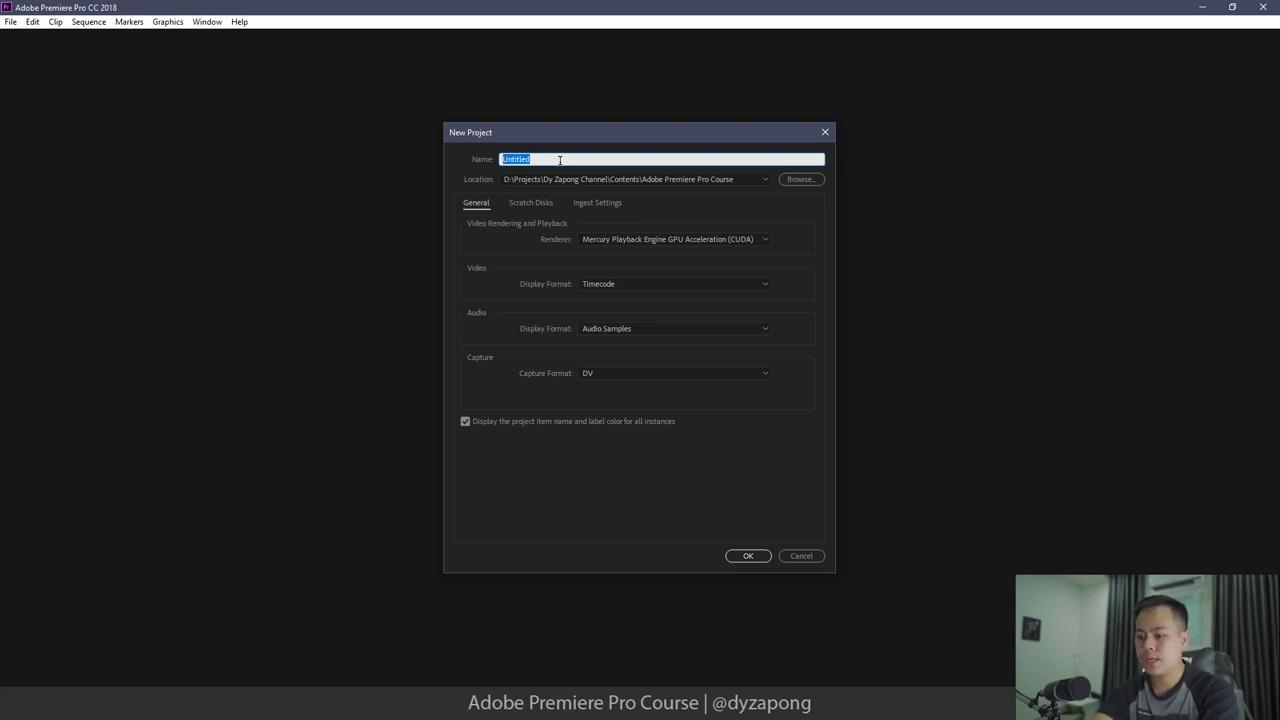
{"action": "type", "text": "Vlog"}
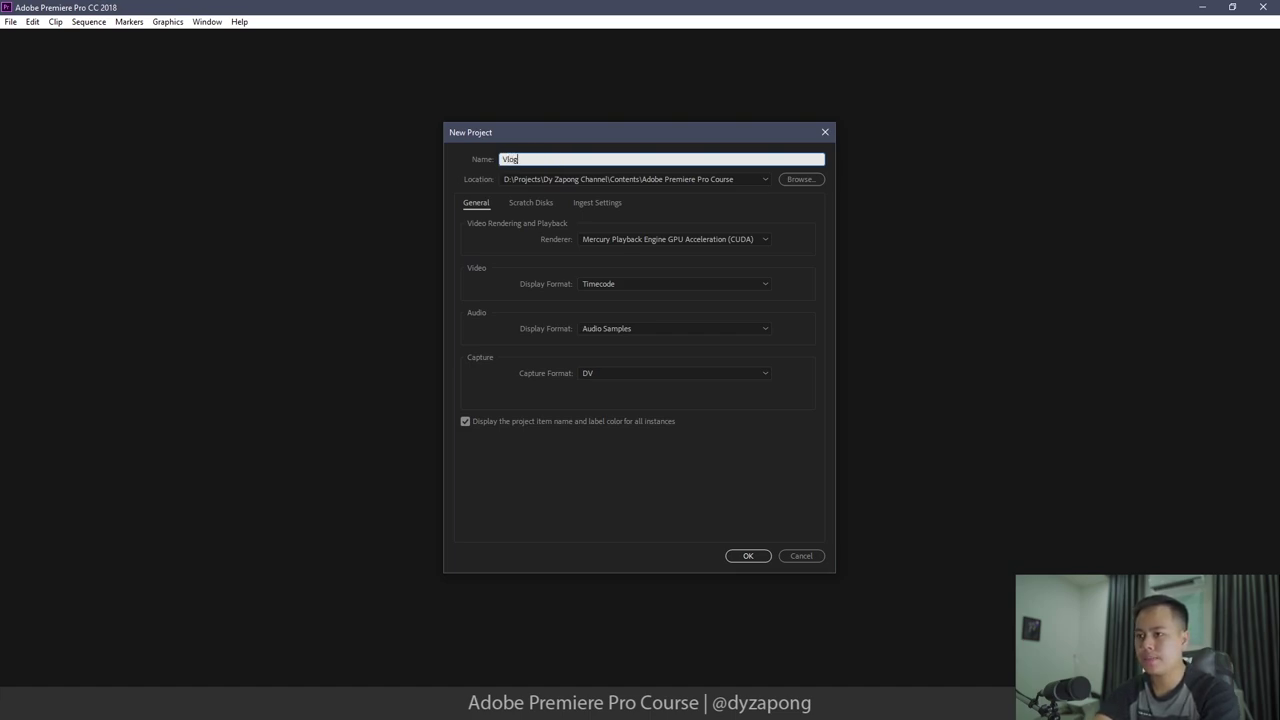
{"action": "type", "text": "gin"}
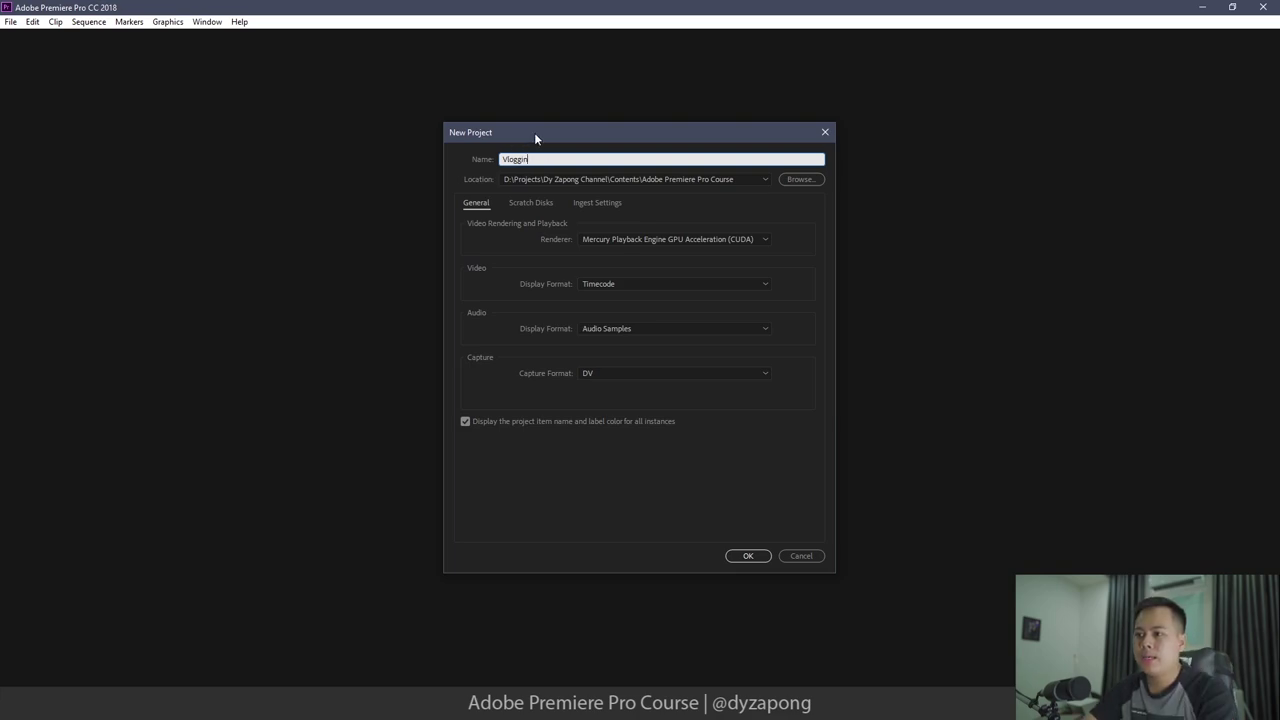
{"action": "double_click", "coordinate": [601, 161]}
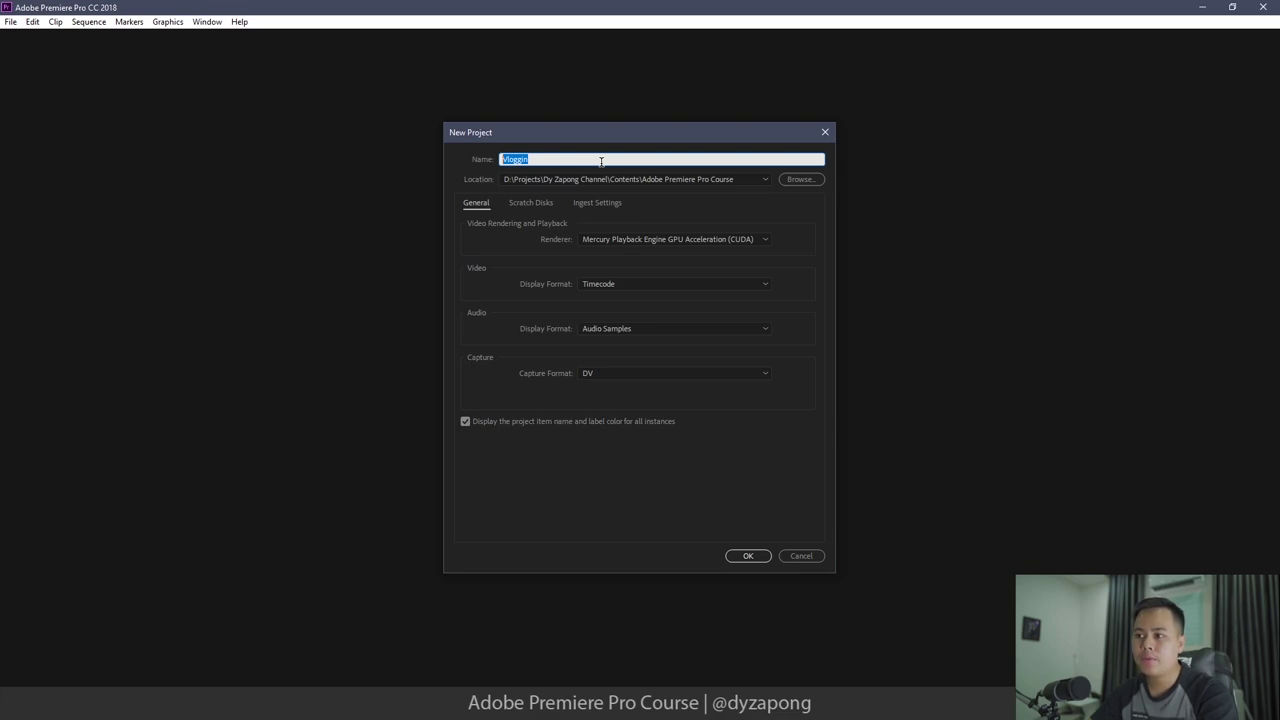
{"action": "left_click", "coordinate": [556, 159]}
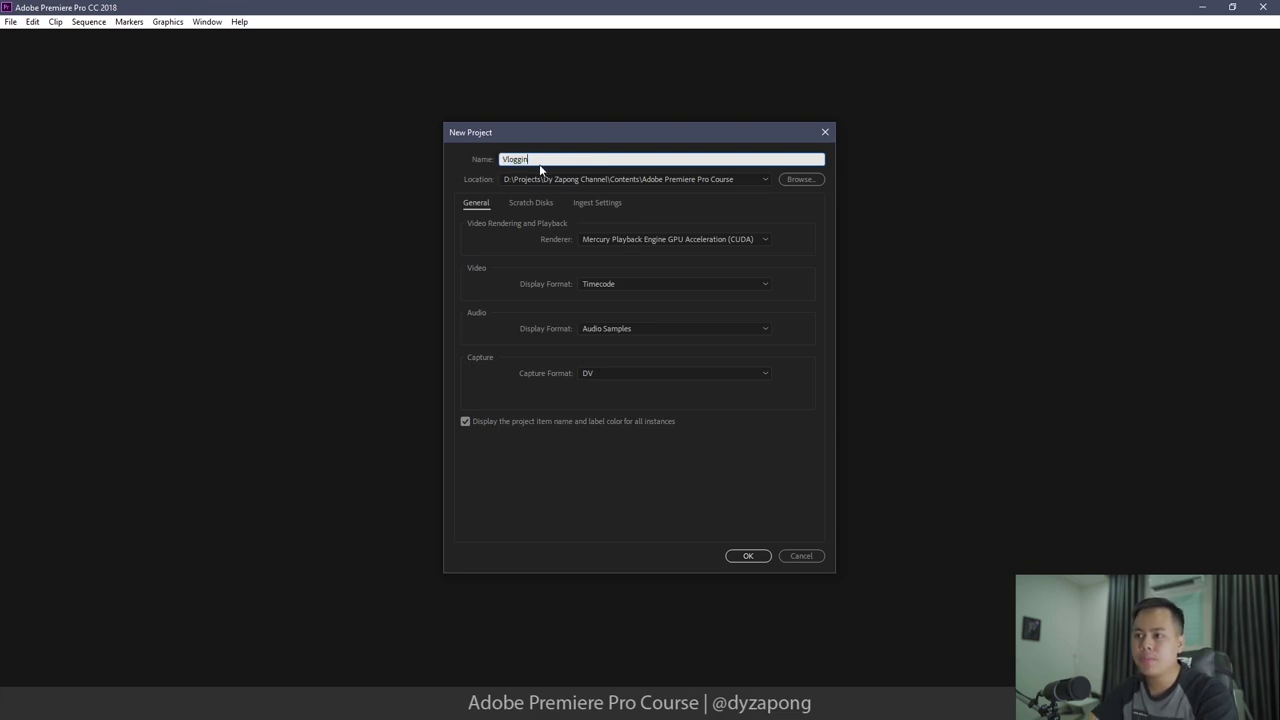
{"action": "left_click_drag", "start_coordinate": [536, 158], "coordinate": [484, 160]}
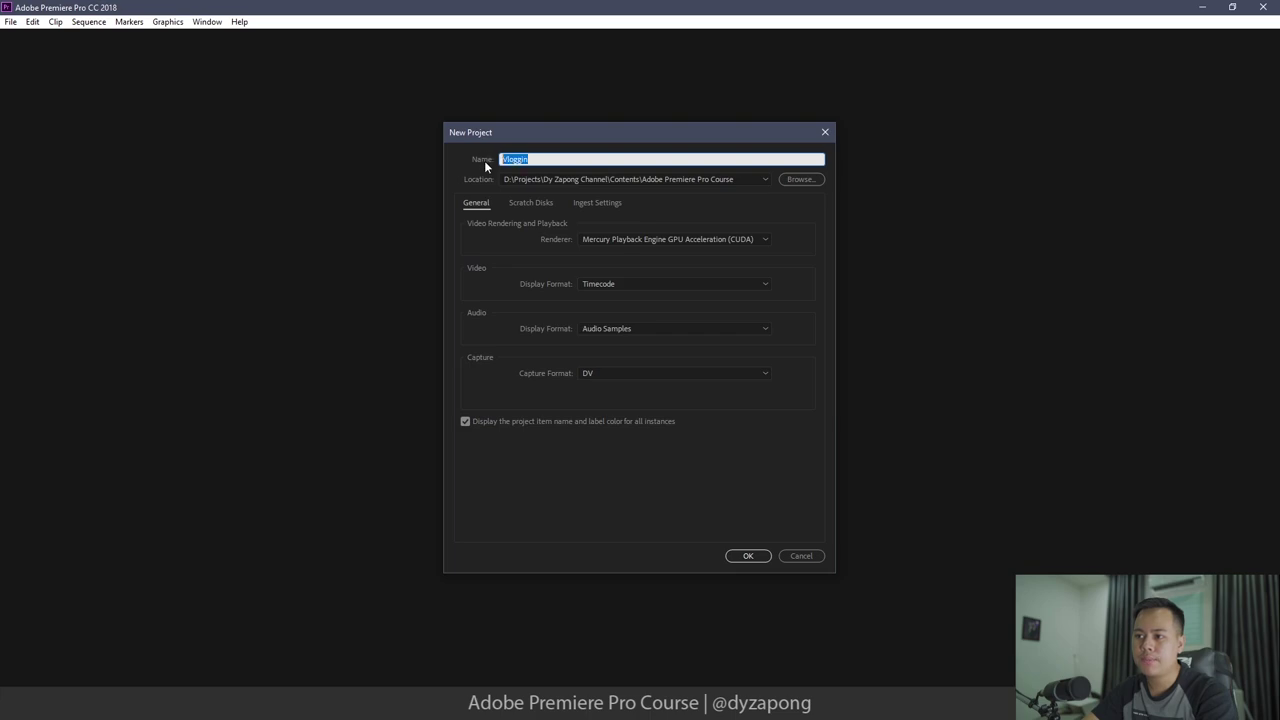
{"action": "left_click", "coordinate": [576, 161]}
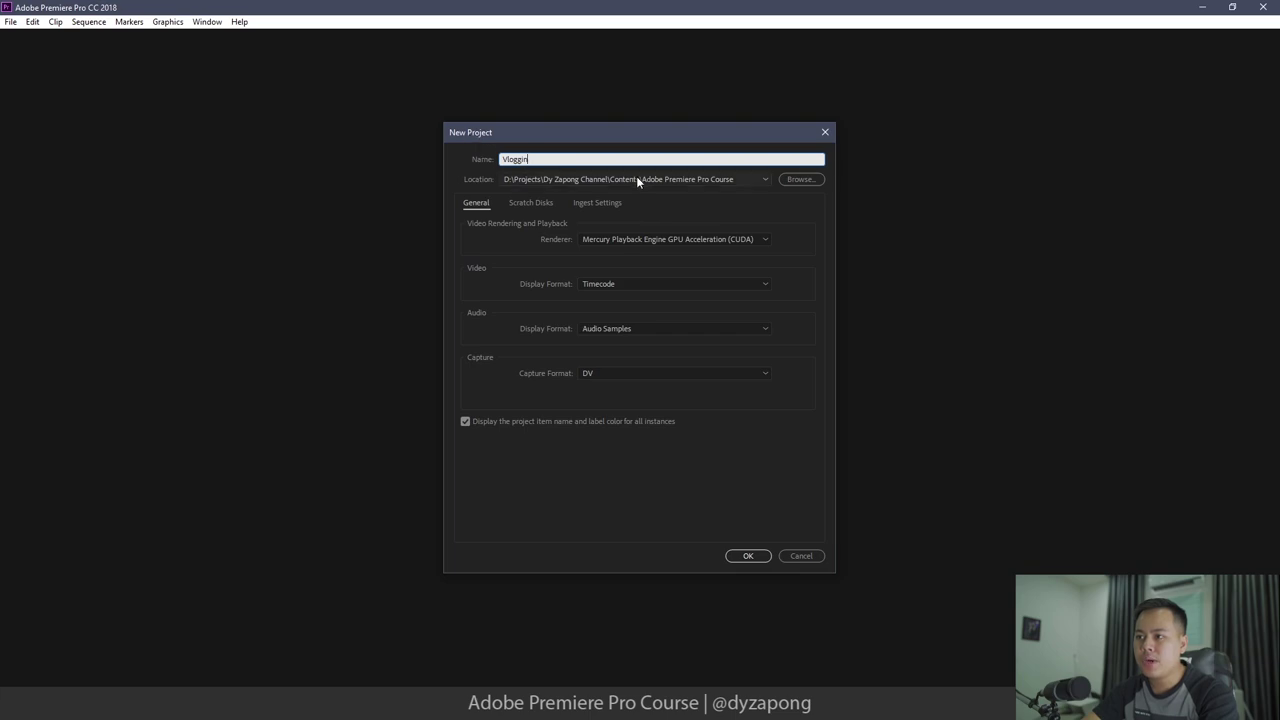
{"action": "key", "text": "Tab"}
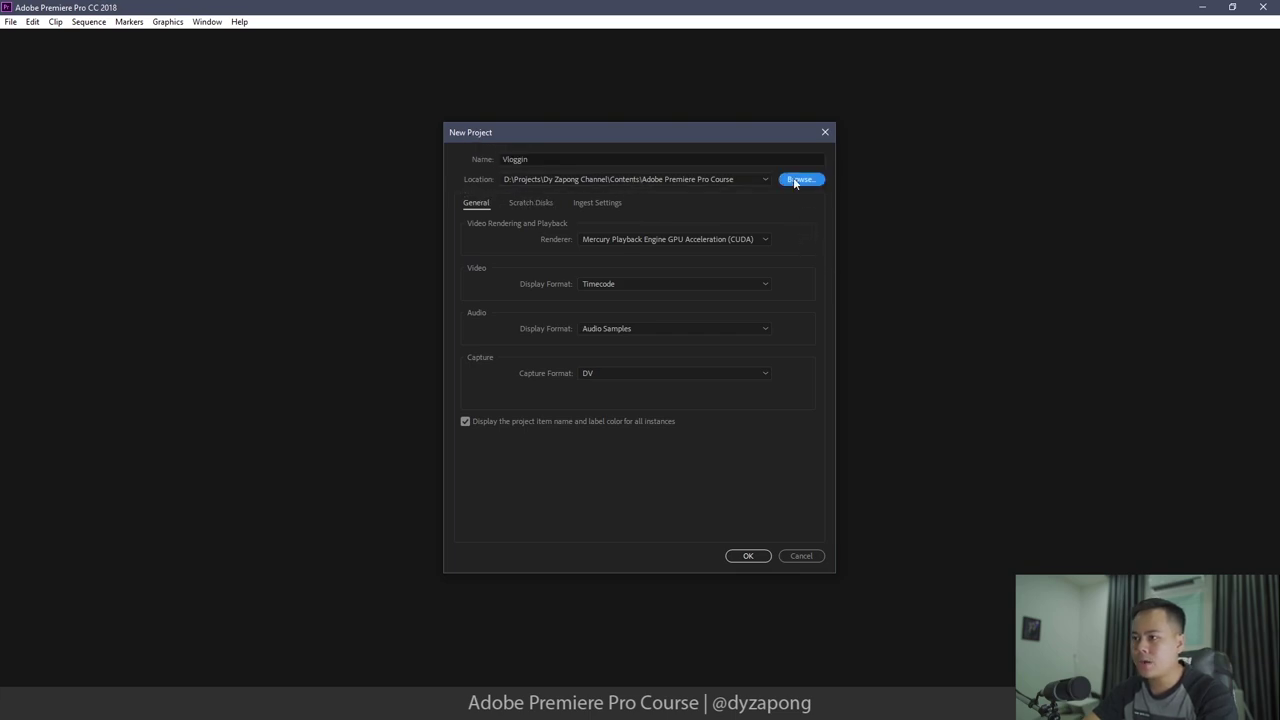
- Choose D:\Premiere Pro Test as the project's save folder
{"action": "left_click", "coordinate": [796, 181]}
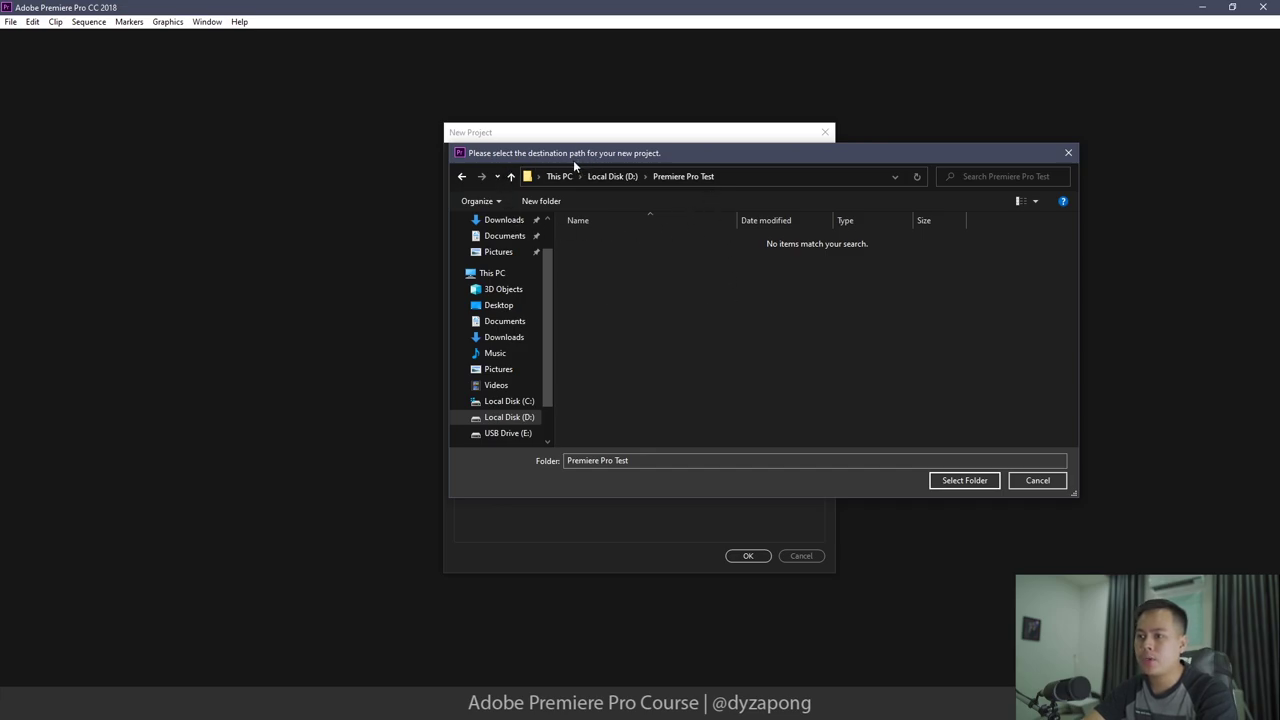
{"action": "left_click_drag", "start_coordinate": [573, 152], "coordinate": [524, 130]}
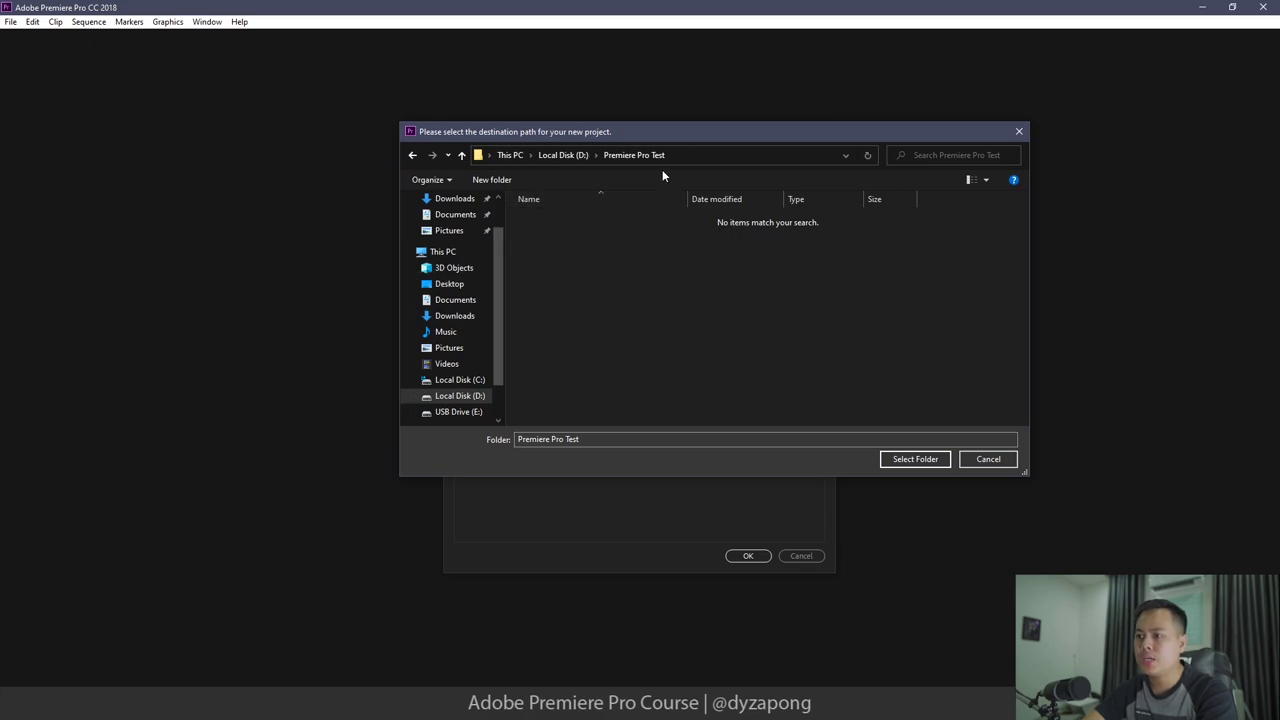
{"action": "left_click", "coordinate": [902, 461]}
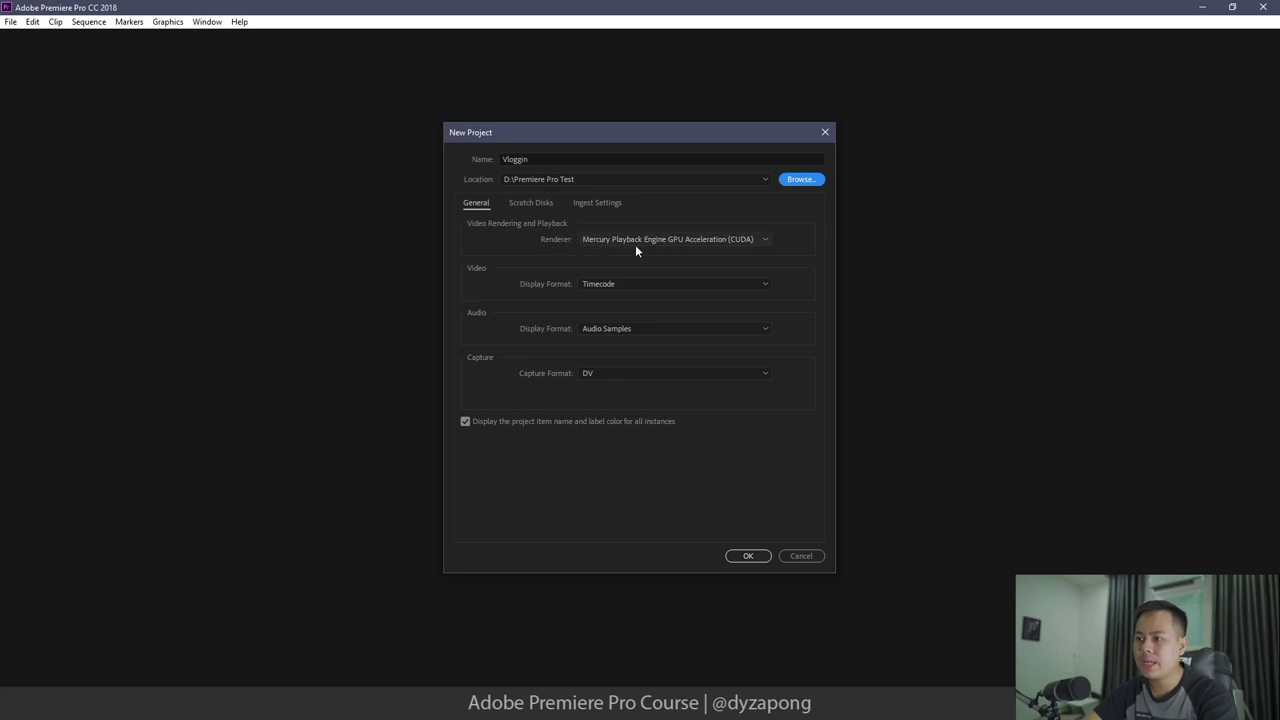
- Try the Software Only renderer, then return it to GPU Acceleration (CUDA)
{"action": "left_click", "coordinate": [763, 240]}
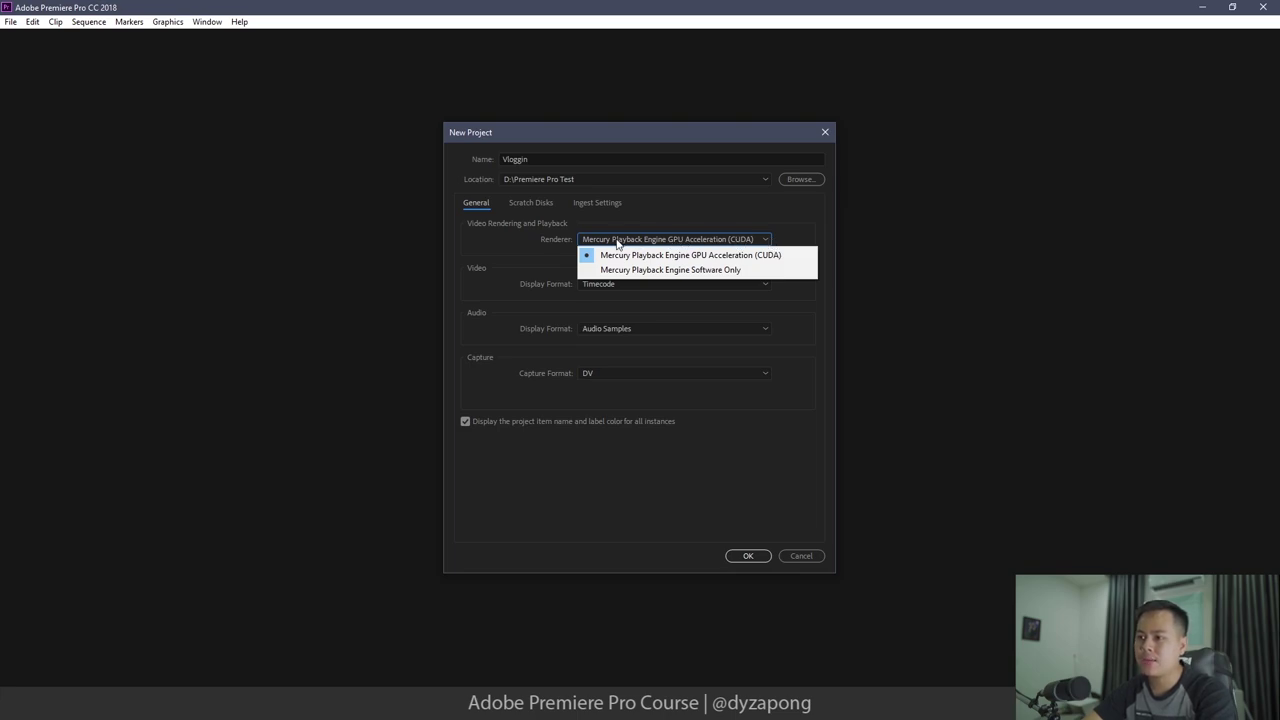
{"action": "left_click", "coordinate": [544, 240]}
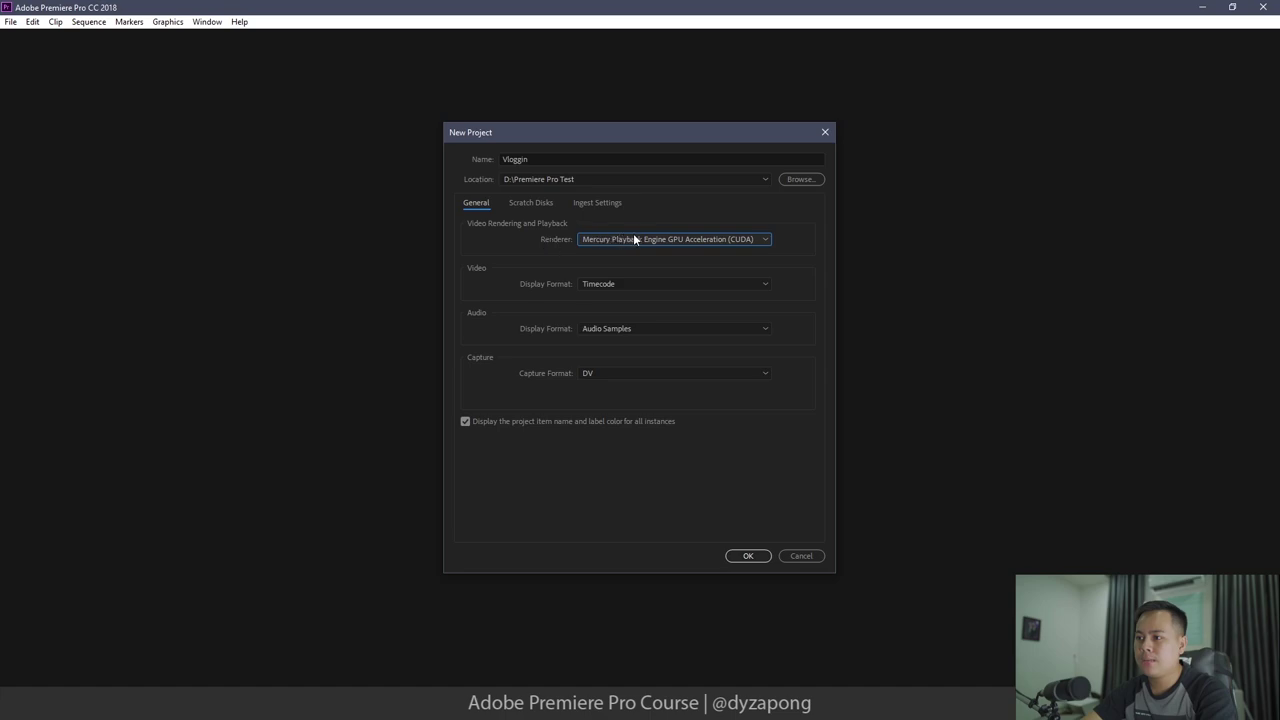
{"action": "left_click", "coordinate": [767, 240]}
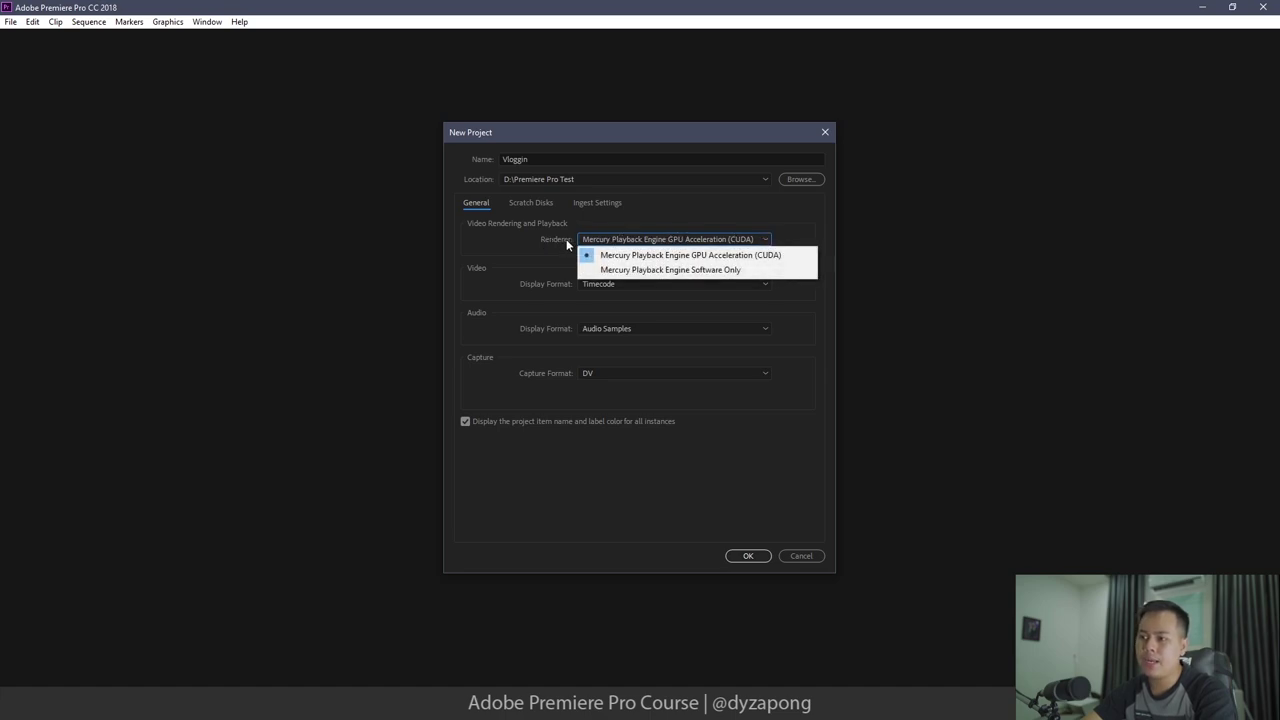
{"action": "left_click", "coordinate": [688, 242]}
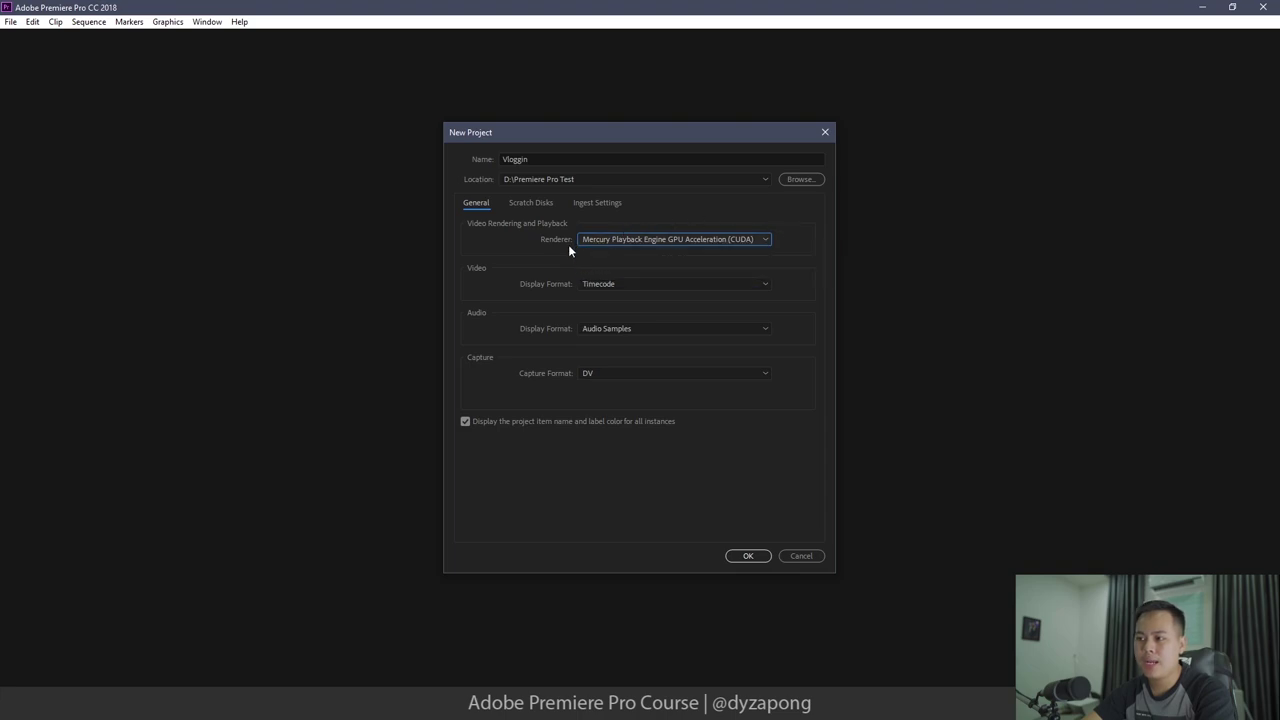
{"action": "left_click", "coordinate": [680, 240]}
{"action": "left_click", "coordinate": [668, 269]}
{"action": "left_click", "coordinate": [725, 240]}
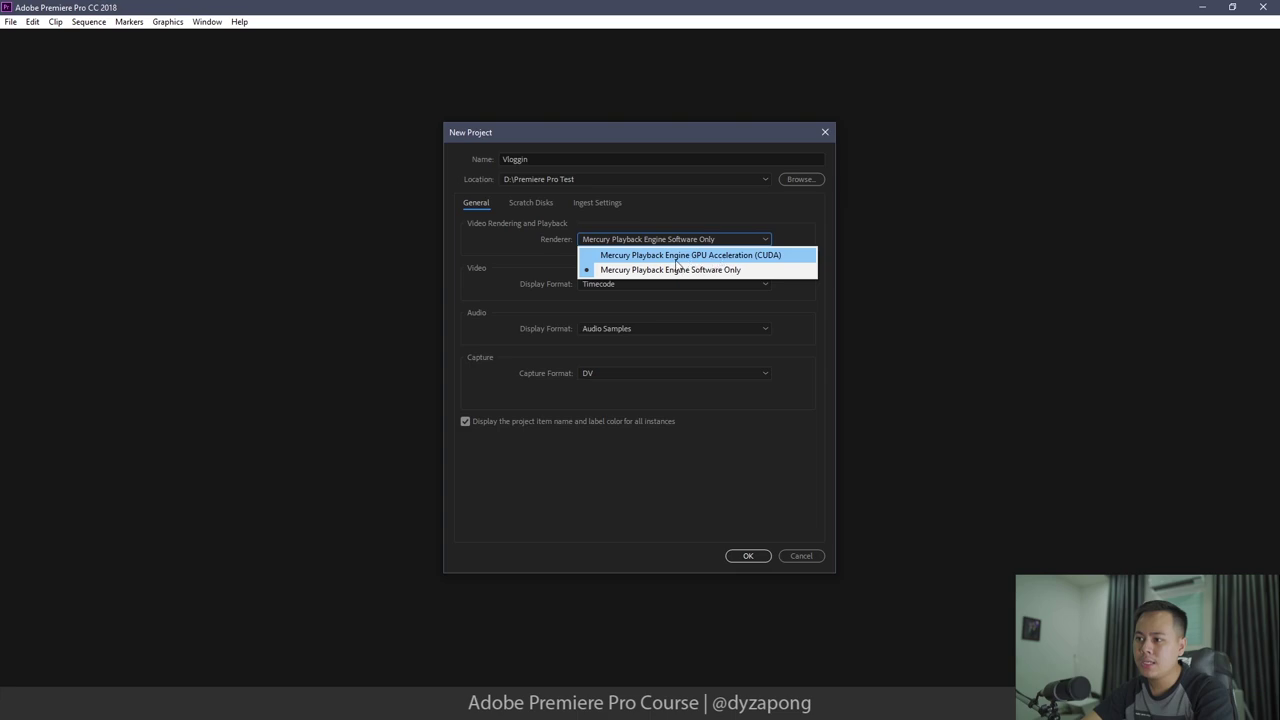
{"action": "left_click", "coordinate": [709, 256]}
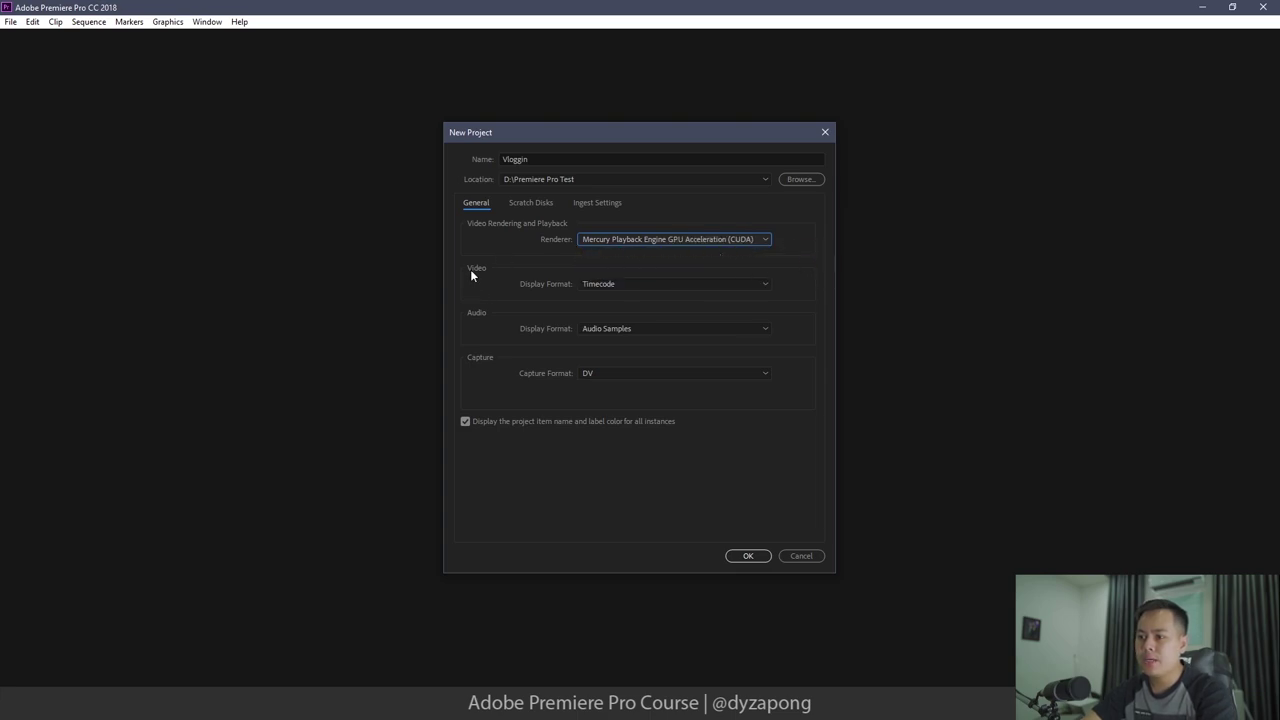
{"action": "left_click", "coordinate": [680, 284]}
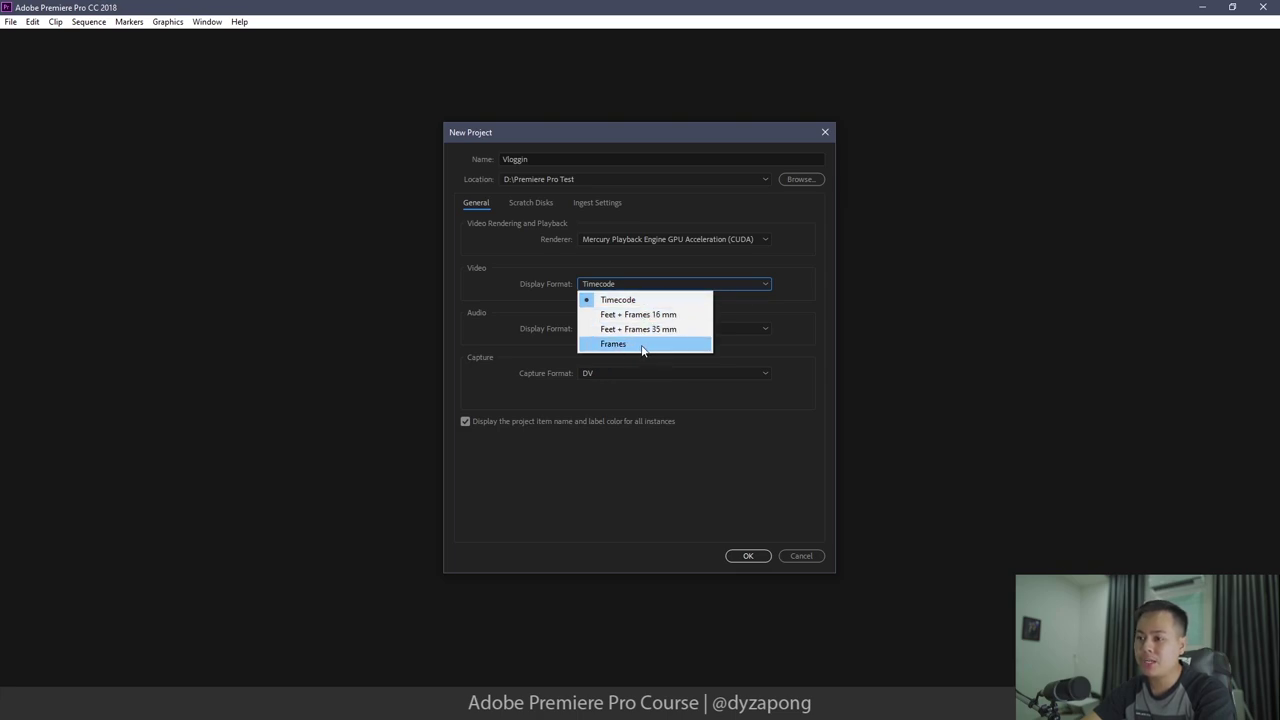
- Keep Timecode as video display format and Audio Samples as audio display format
{"action": "left_click", "coordinate": [523, 284]}
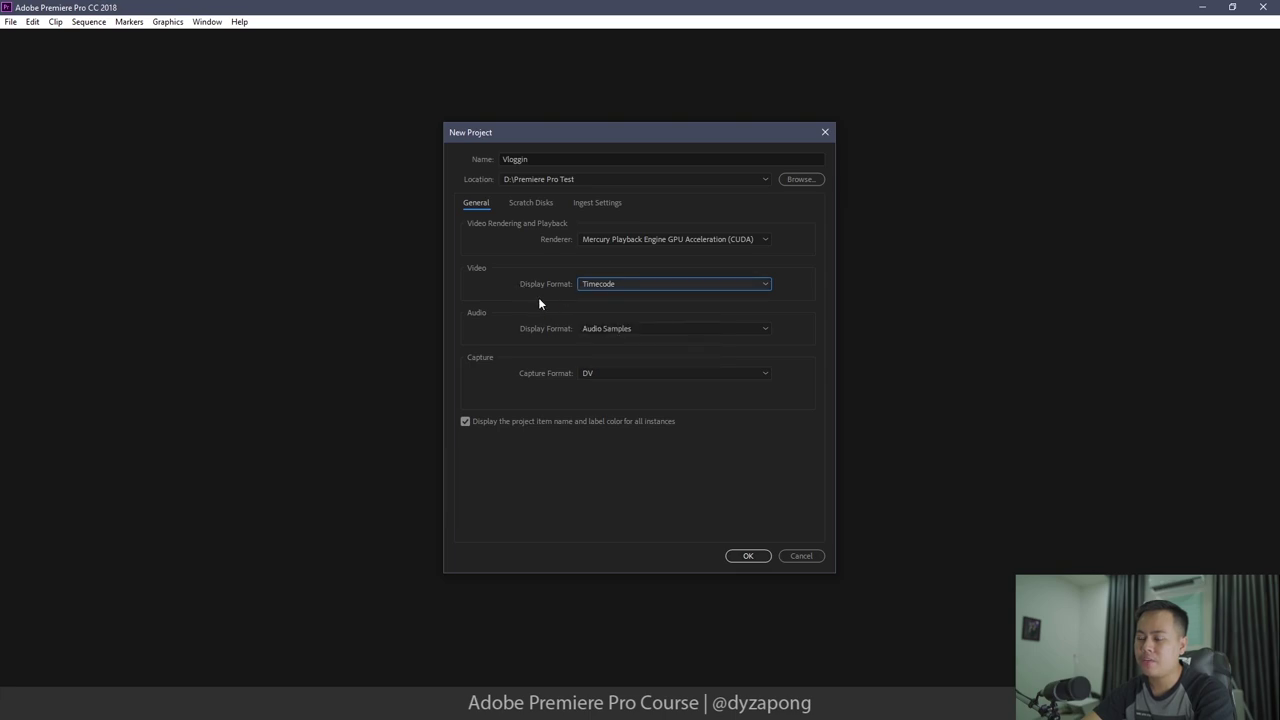
{"action": "left_click", "coordinate": [625, 284]}
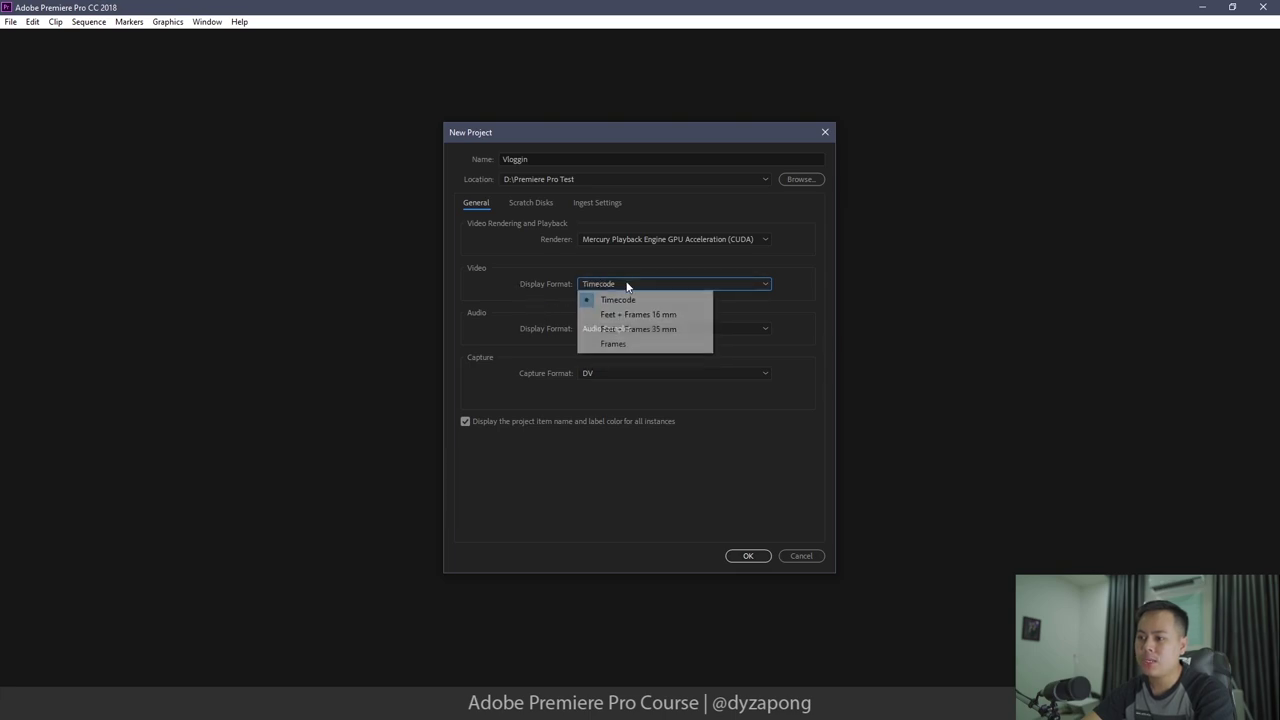
{"action": "left_click", "coordinate": [628, 301]}
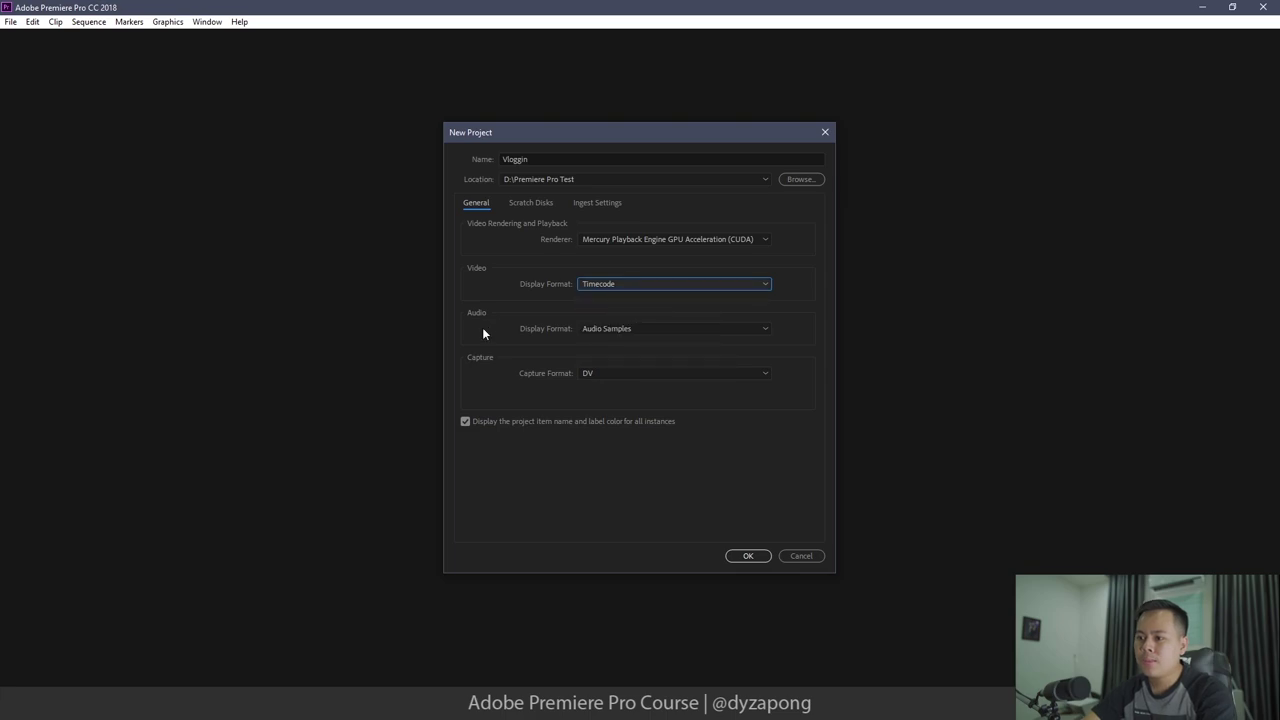
{"action": "left_click", "coordinate": [666, 328]}
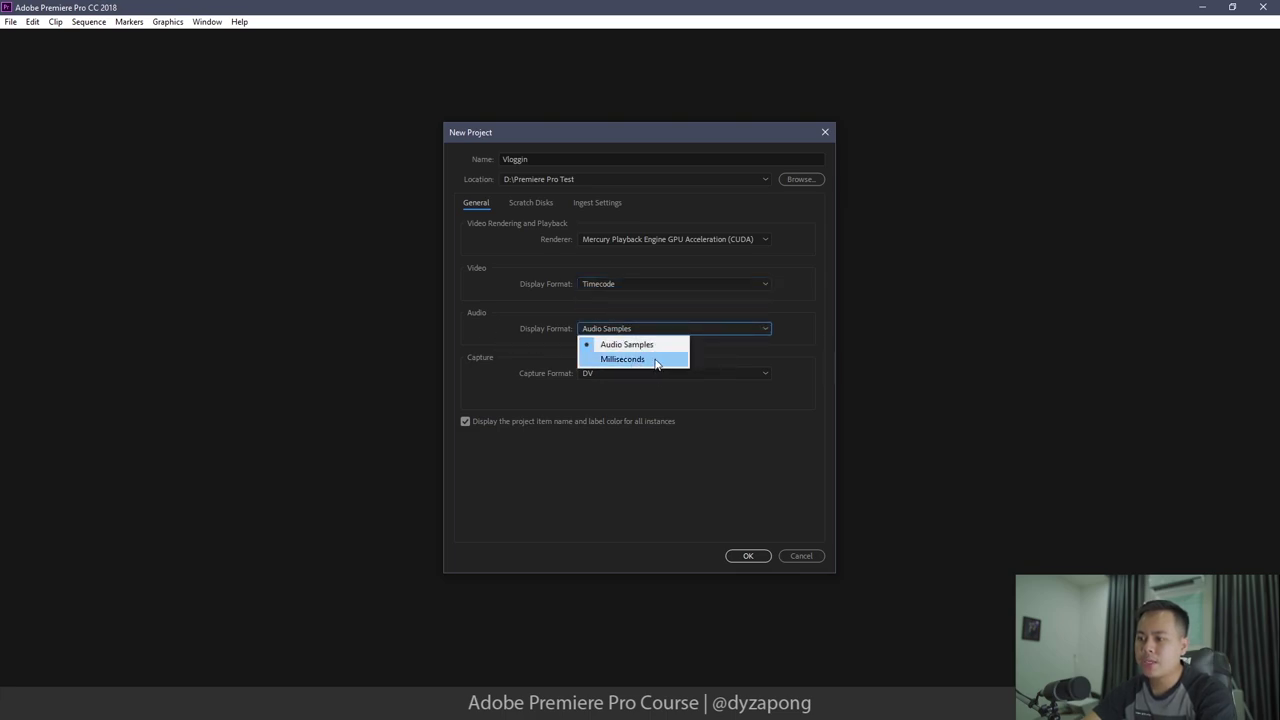
{"action": "left_click", "coordinate": [538, 336]}
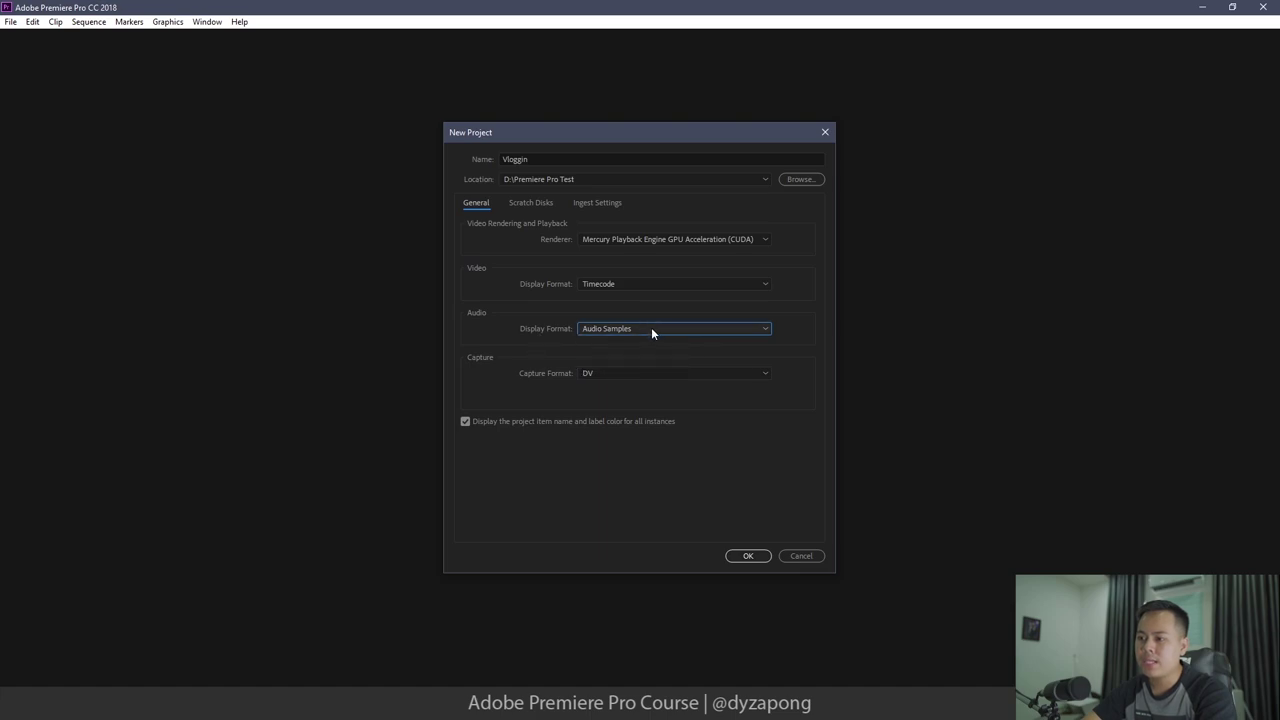
{"action": "left_click", "coordinate": [651, 328]}
{"action": "left_click", "coordinate": [641, 345]}
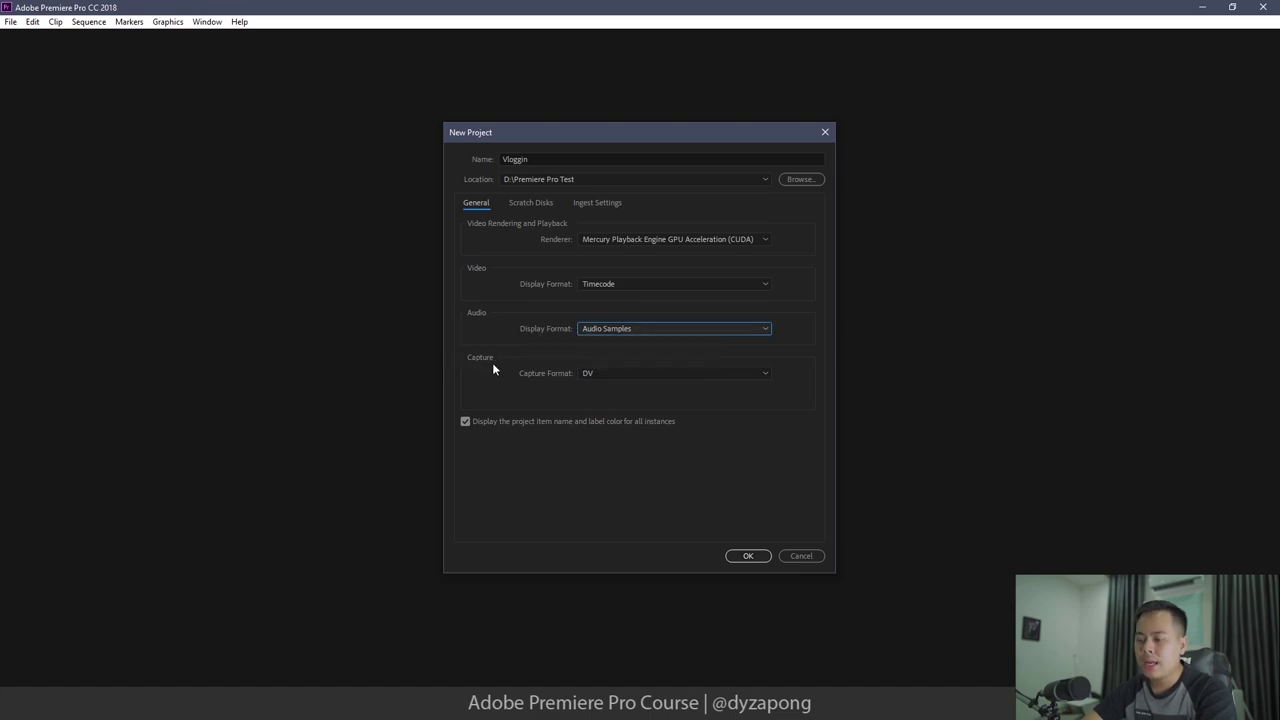
- Leave the capture format at DV after reviewing its options
{"action": "left_click", "coordinate": [646, 375]}
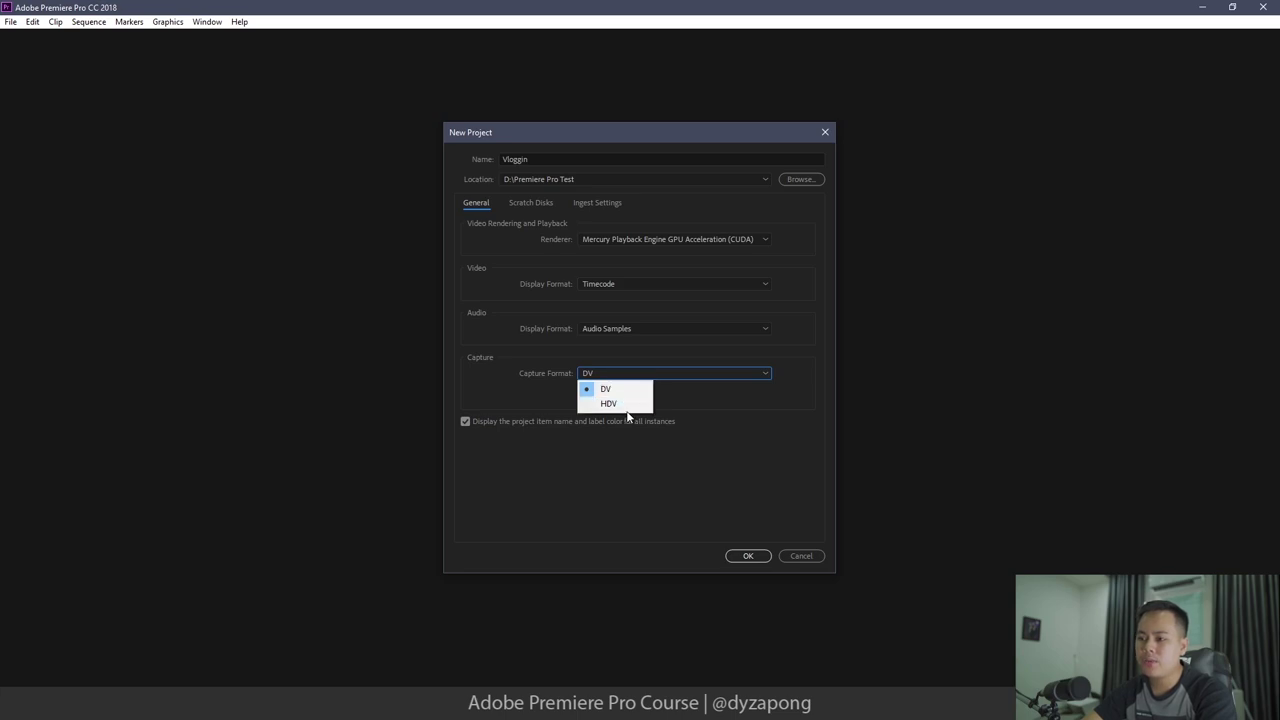
{"action": "left_click", "coordinate": [605, 388]}
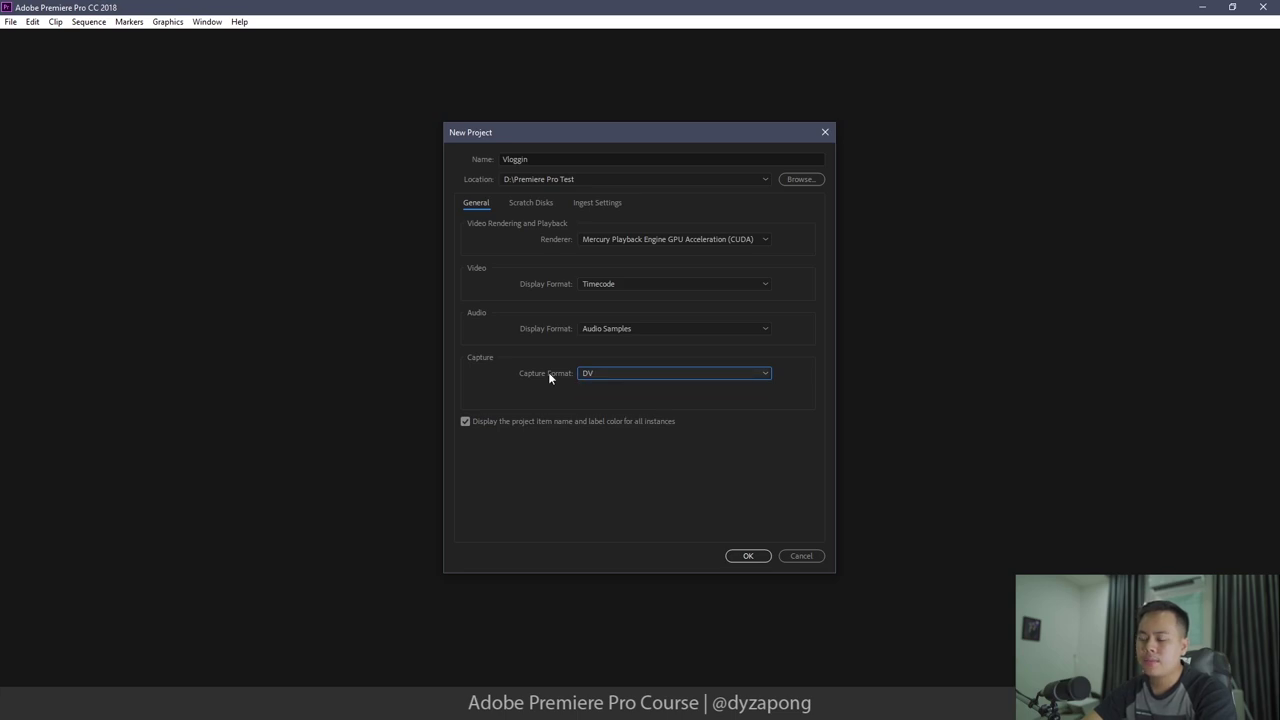
{"action": "left_click", "coordinate": [673, 375]}
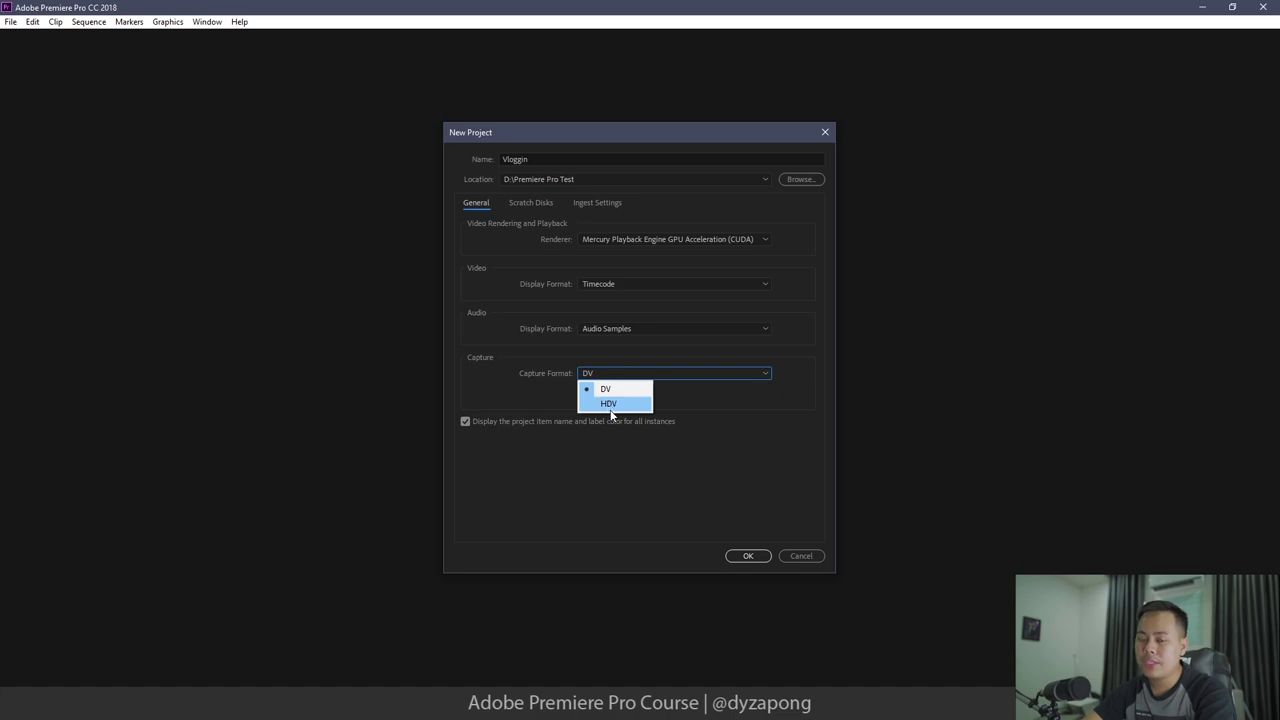
{"action": "left_click", "coordinate": [543, 377]}
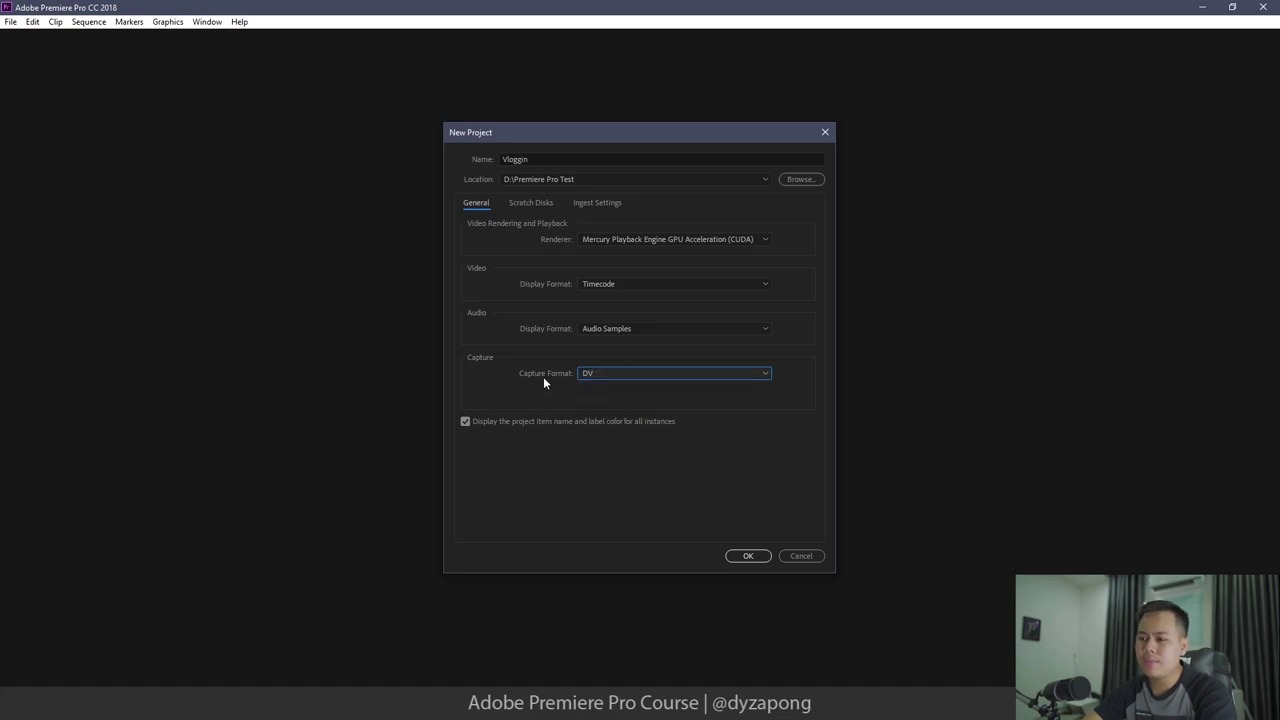
{"action": "left_click", "coordinate": [612, 375]}
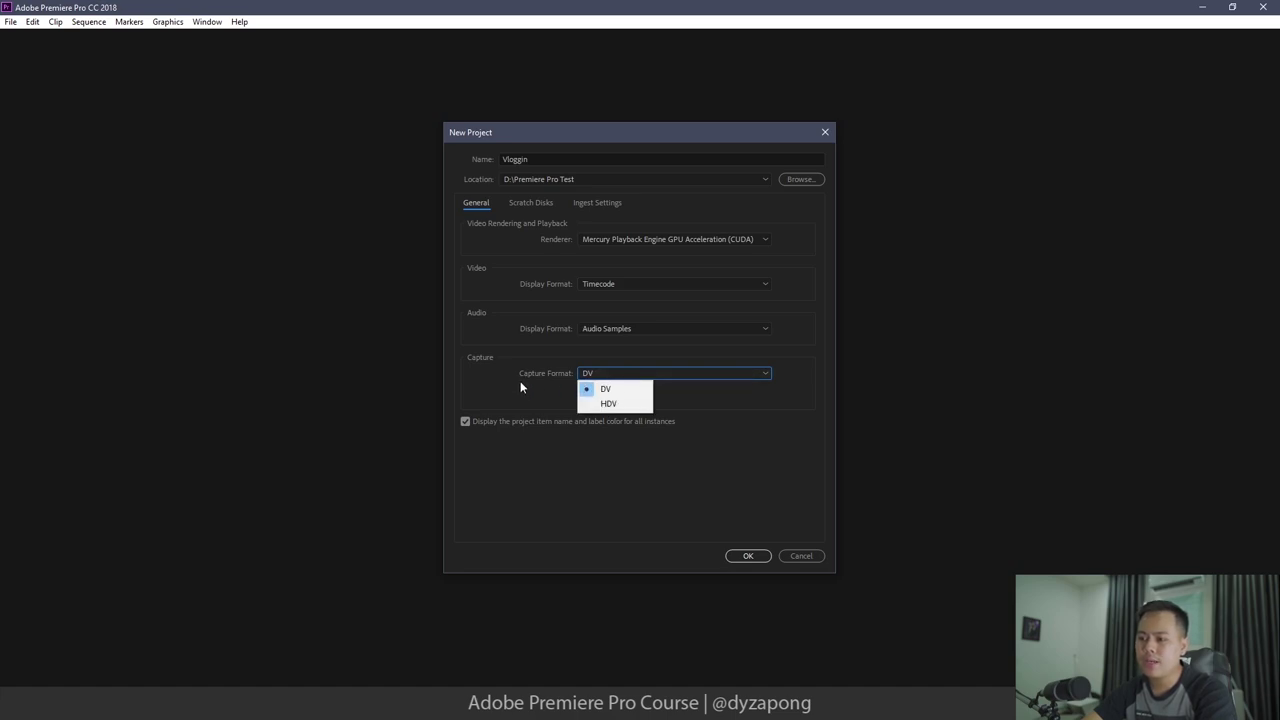
{"action": "left_click", "coordinate": [642, 374]}
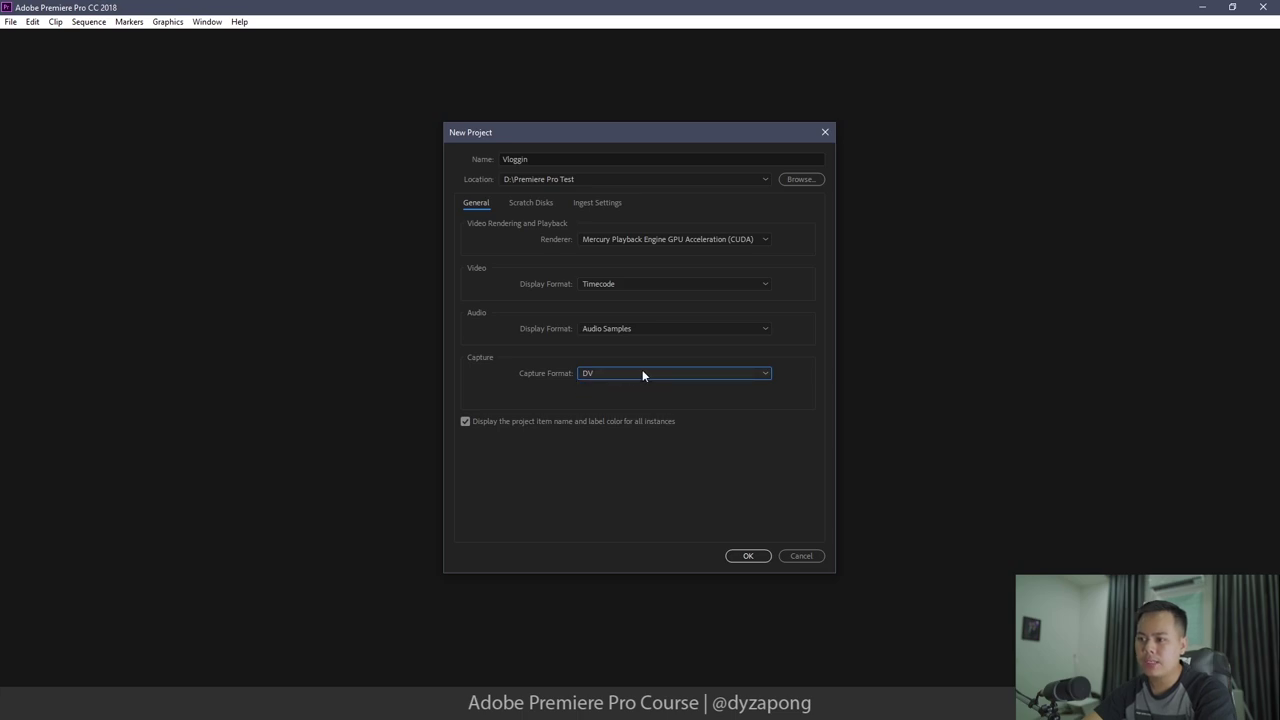
{"action": "left_click", "coordinate": [619, 373]}
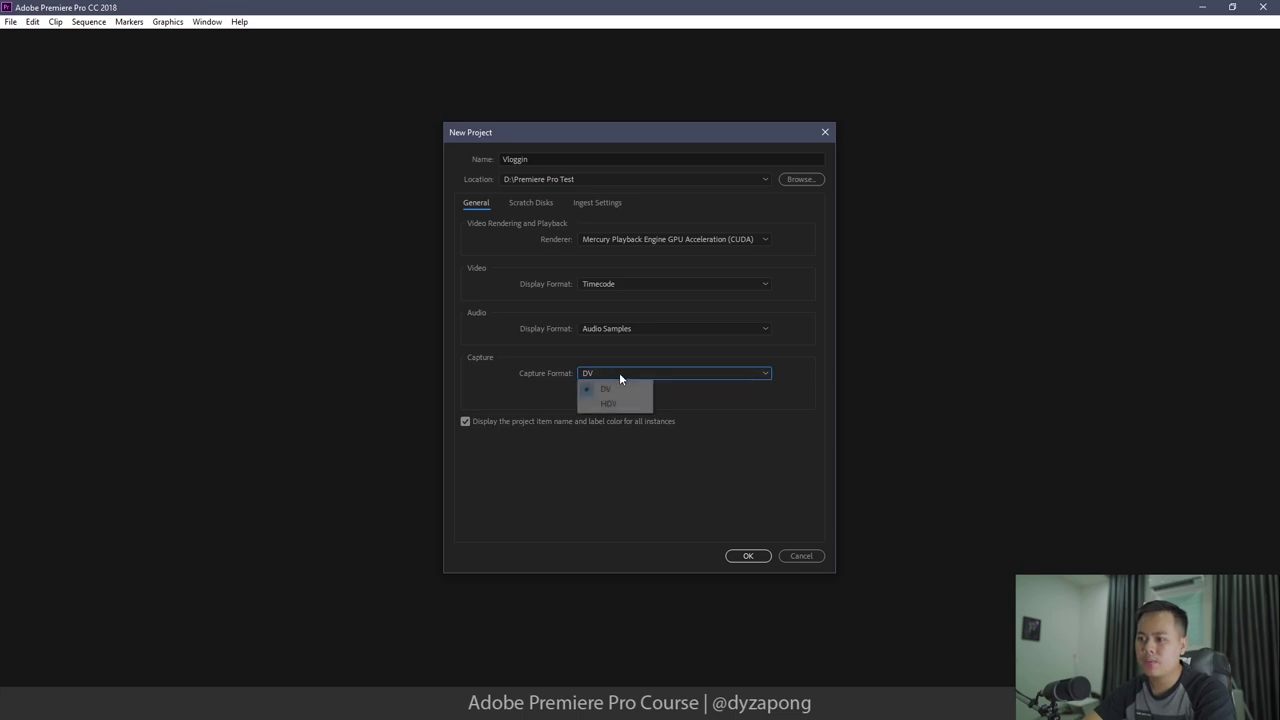
{"action": "left_click", "coordinate": [544, 372]}
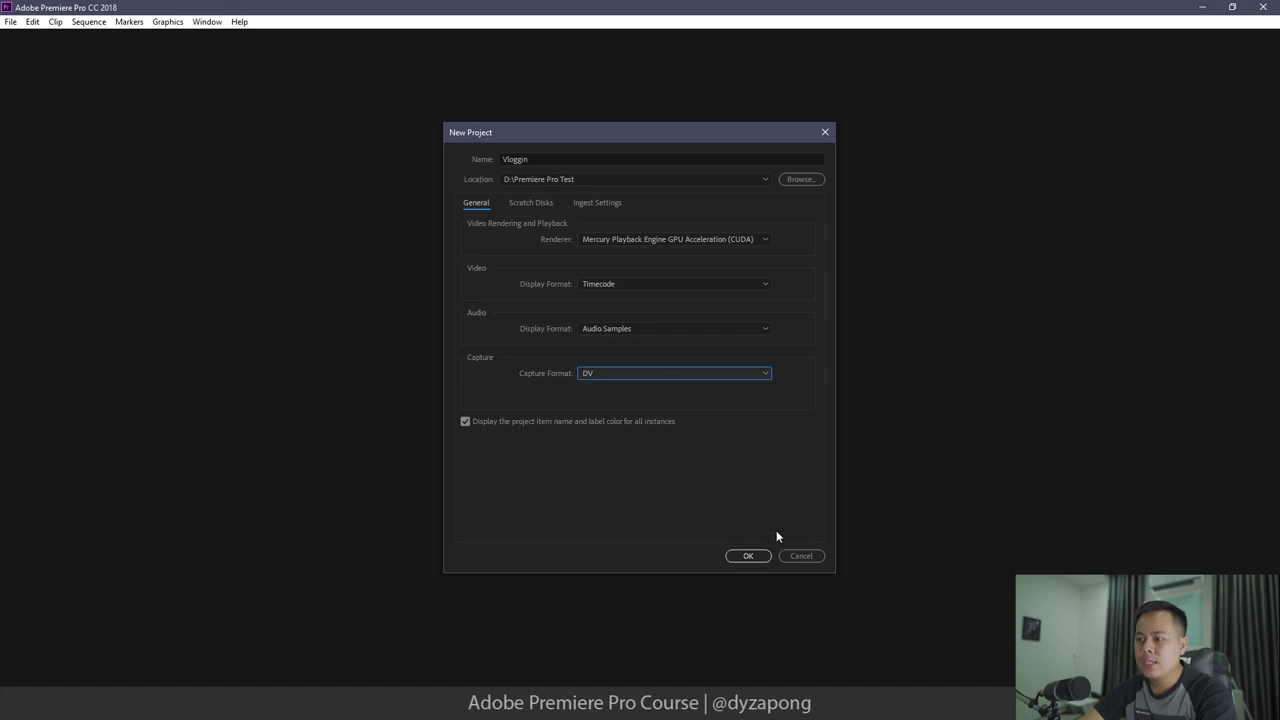
{"action": "left_click", "coordinate": [534, 207]}
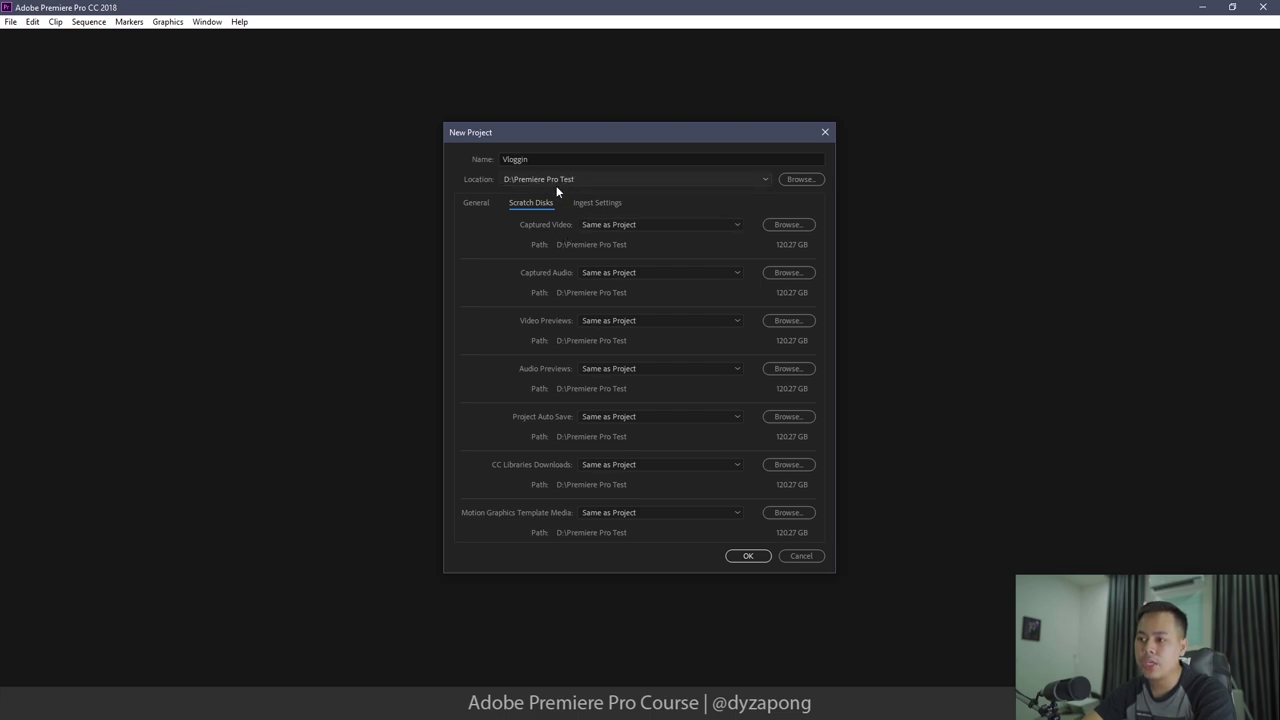
- Keep Captured Video on Same as Project, review Ingest Settings, and create Vloggin.prproj
{"action": "left_click", "coordinate": [648, 226]}
{"action": "left_click", "coordinate": [541, 232]}
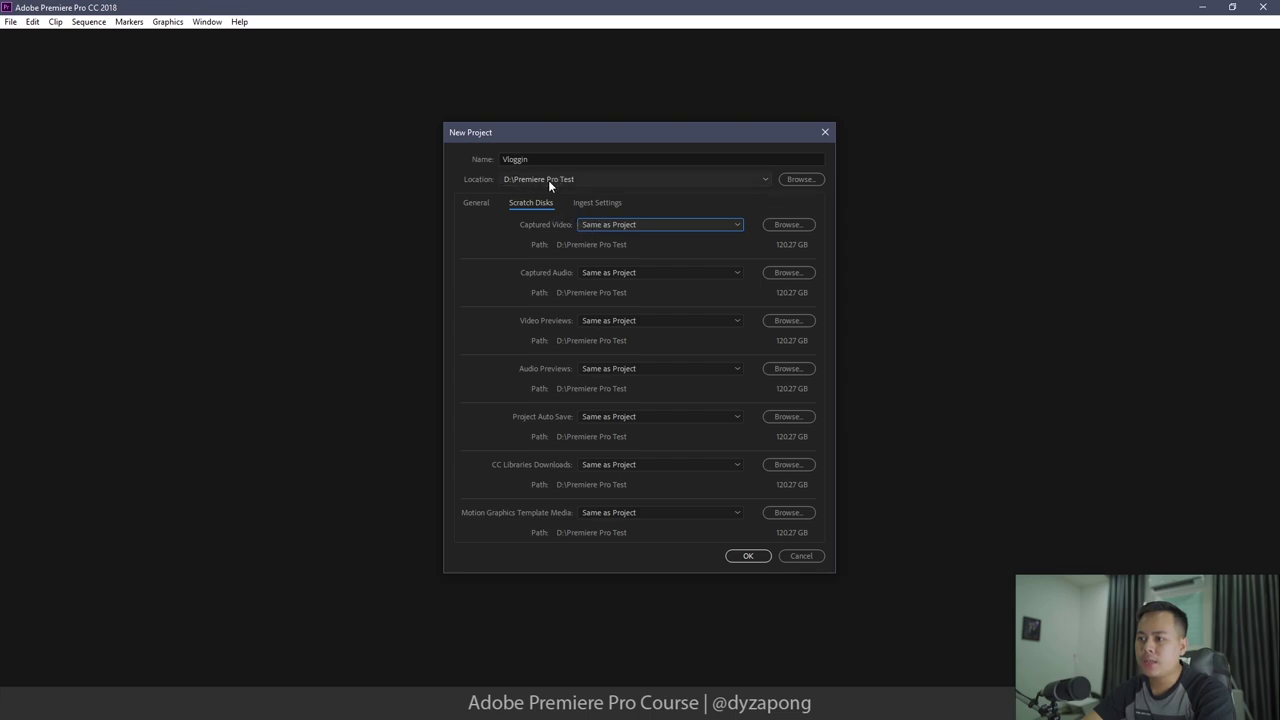
{"action": "left_click", "coordinate": [616, 224]}
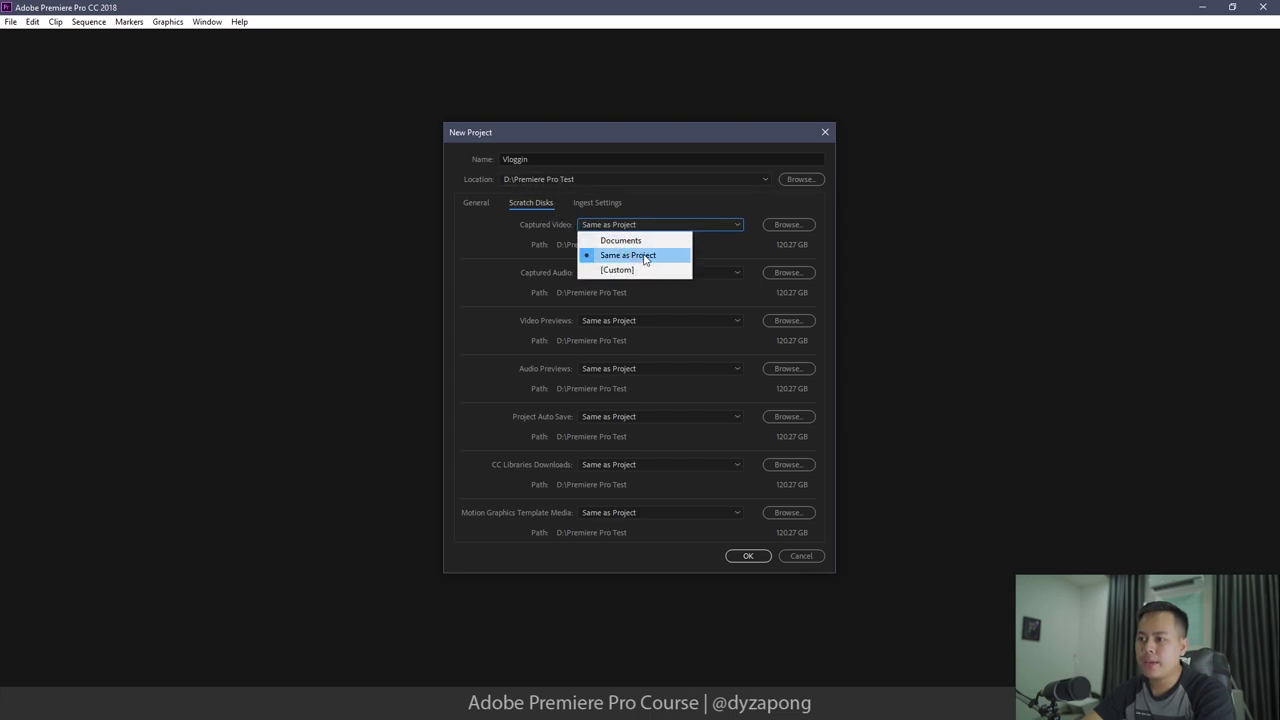
{"action": "left_click", "coordinate": [672, 260]}
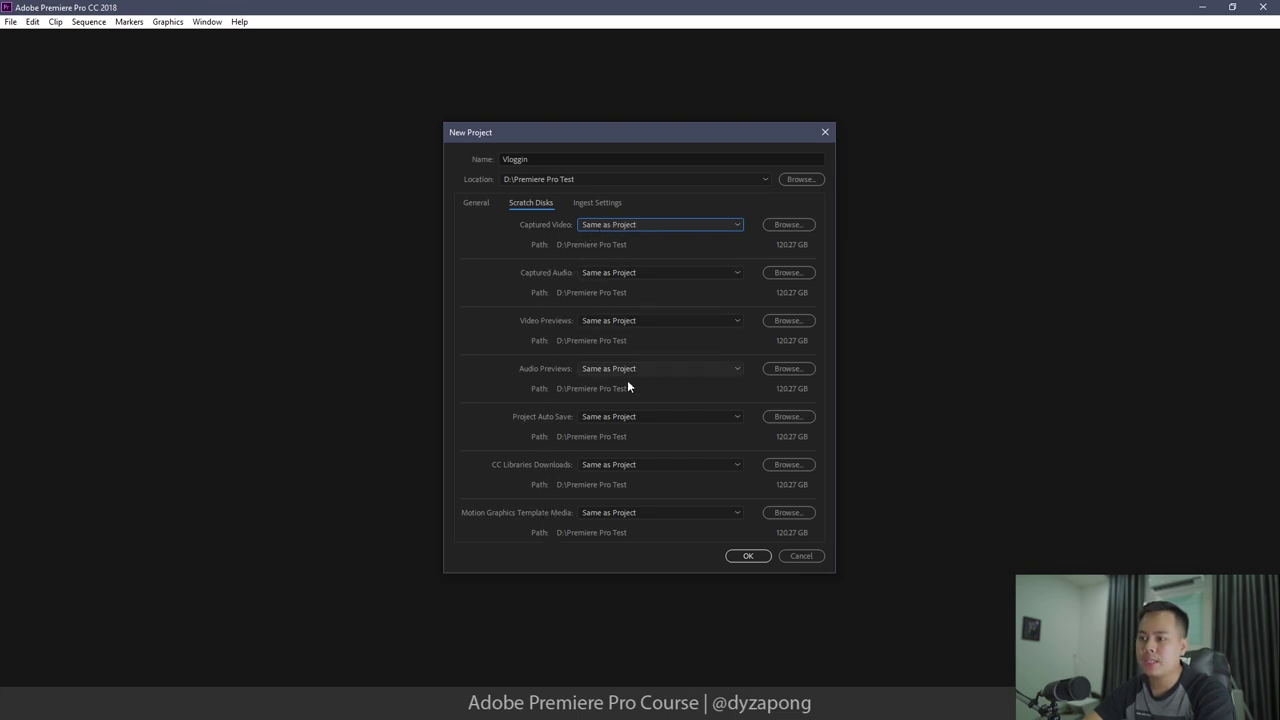
{"action": "left_click", "coordinate": [597, 202]}
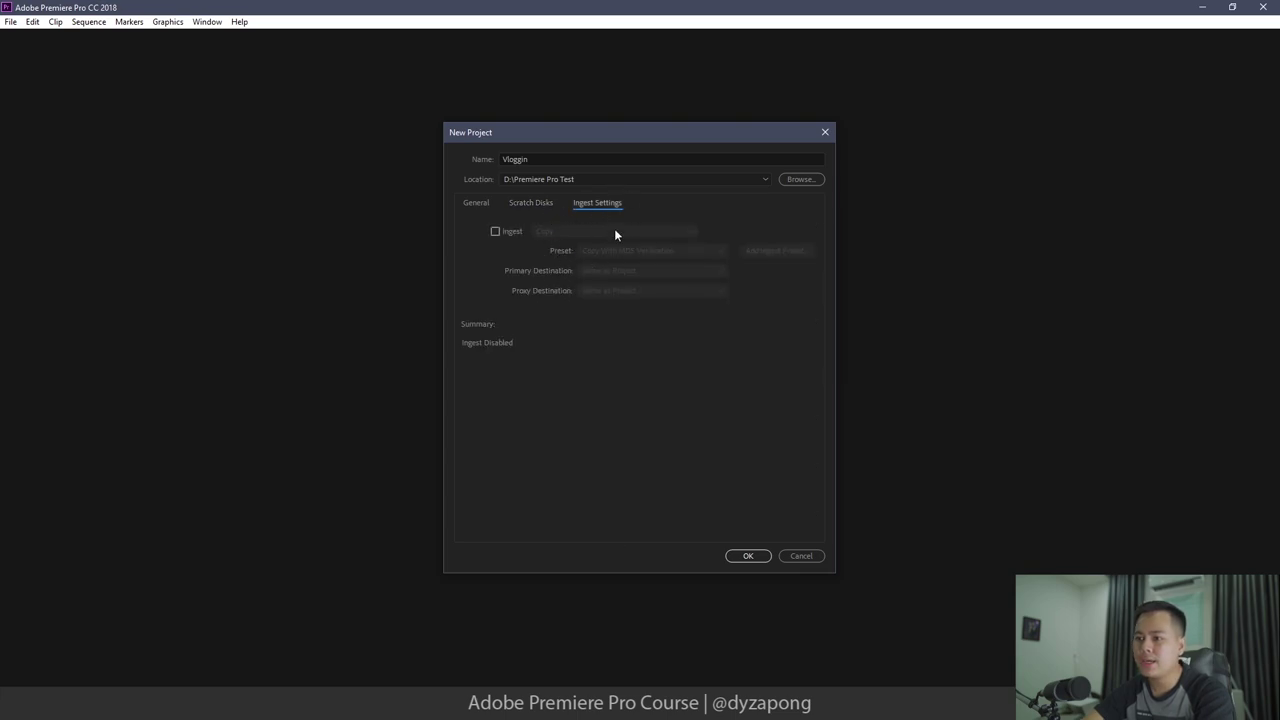
{"action": "left_click", "coordinate": [474, 203]}
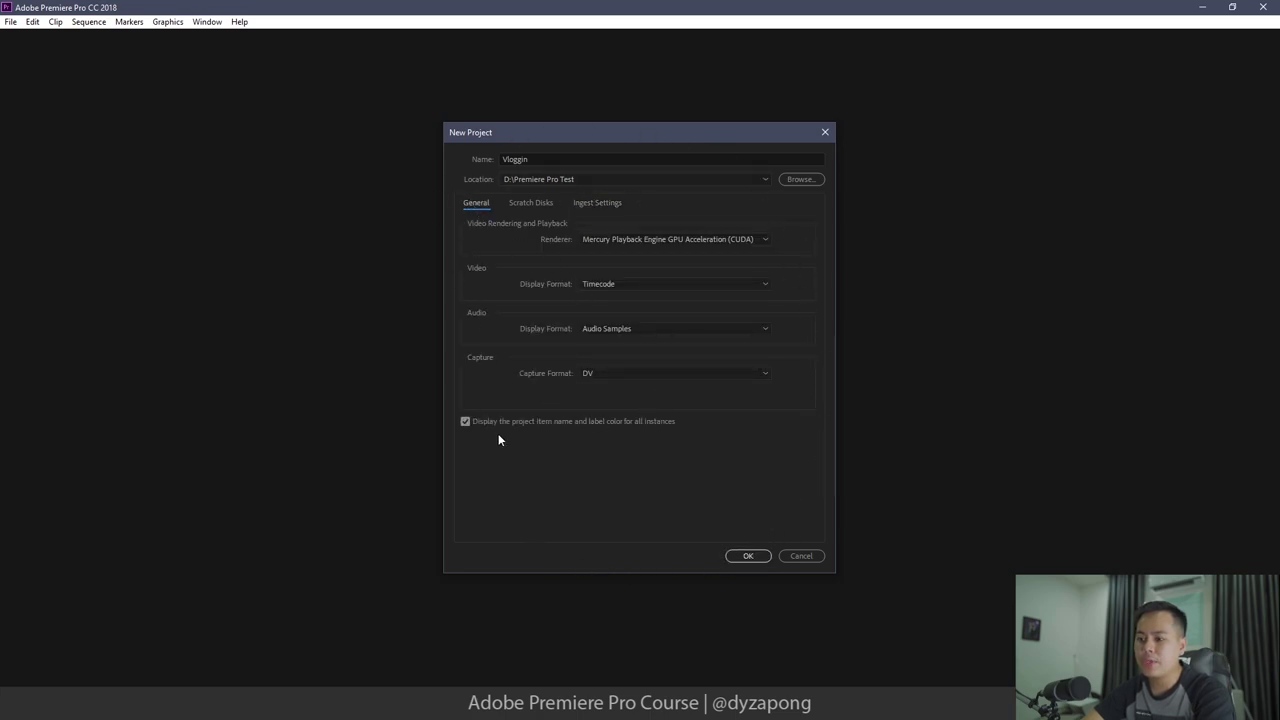
{"action": "left_click", "coordinate": [746, 556]}
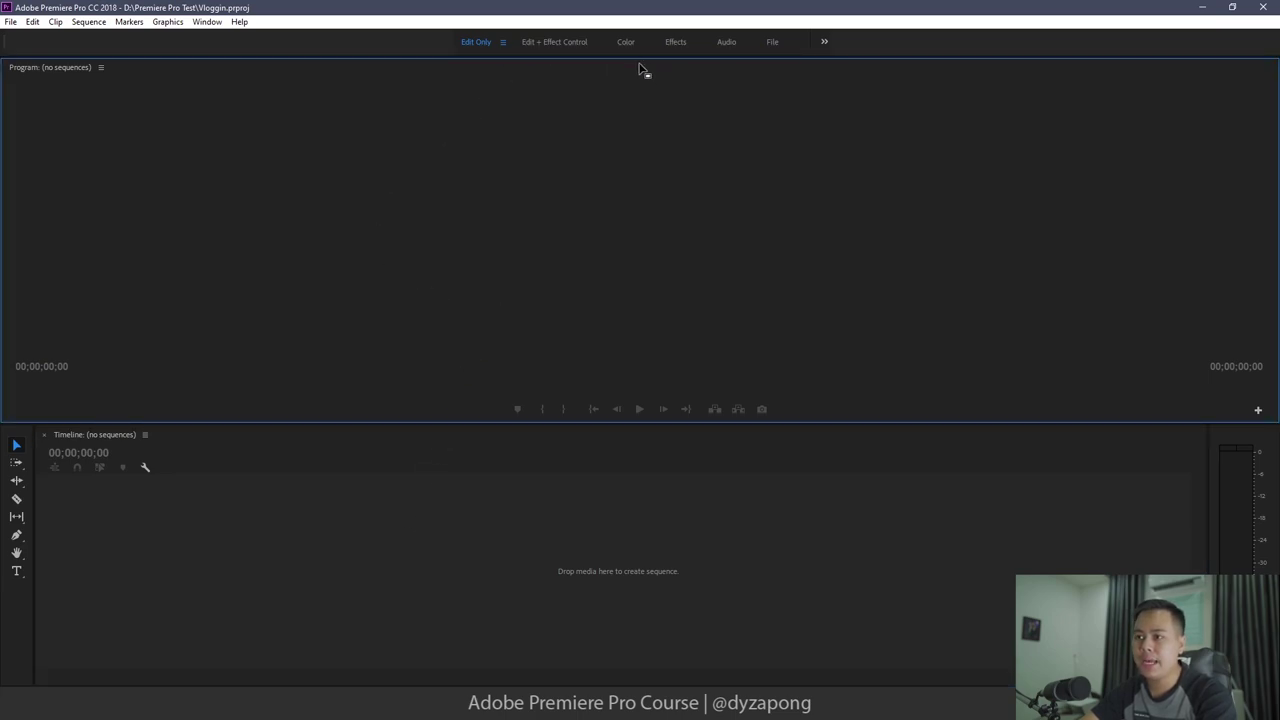
{"action": "left_click", "coordinate": [550, 44]}
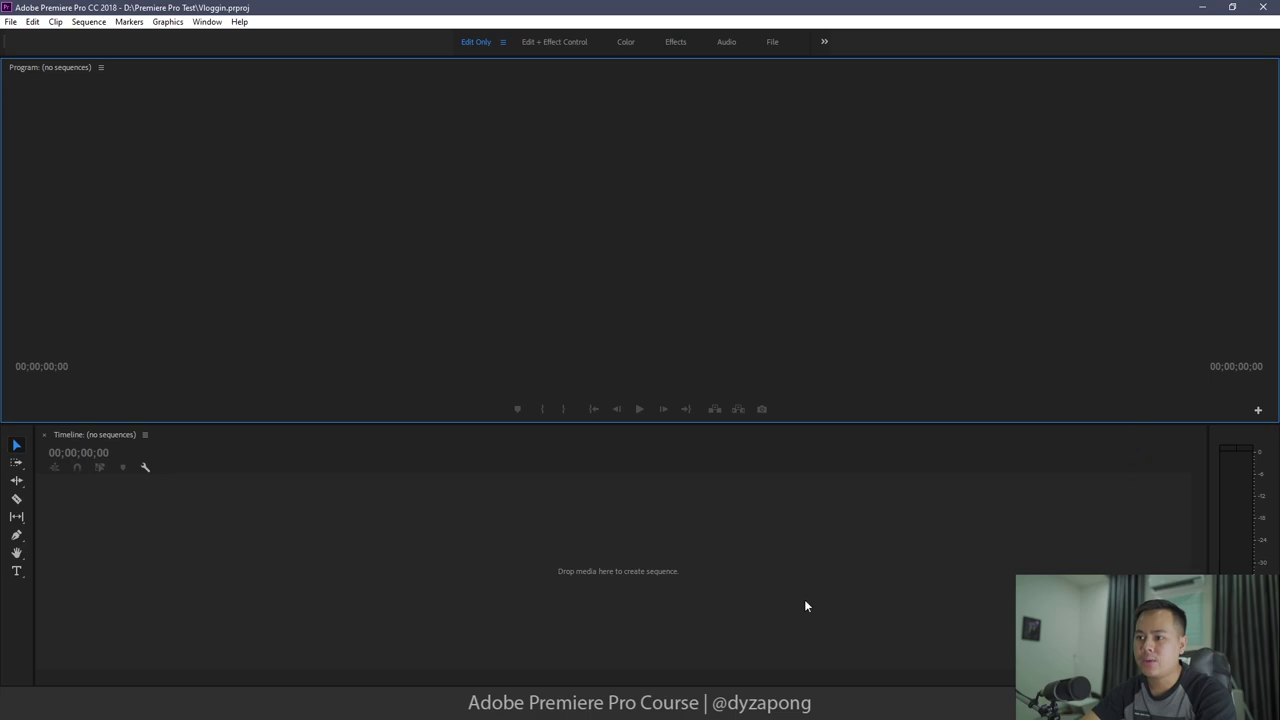
{"action": "left_click", "coordinate": [420, 521]}
{"action": "left_click", "coordinate": [482, 226]}
{"action": "key", "text": "alt+Tab"}
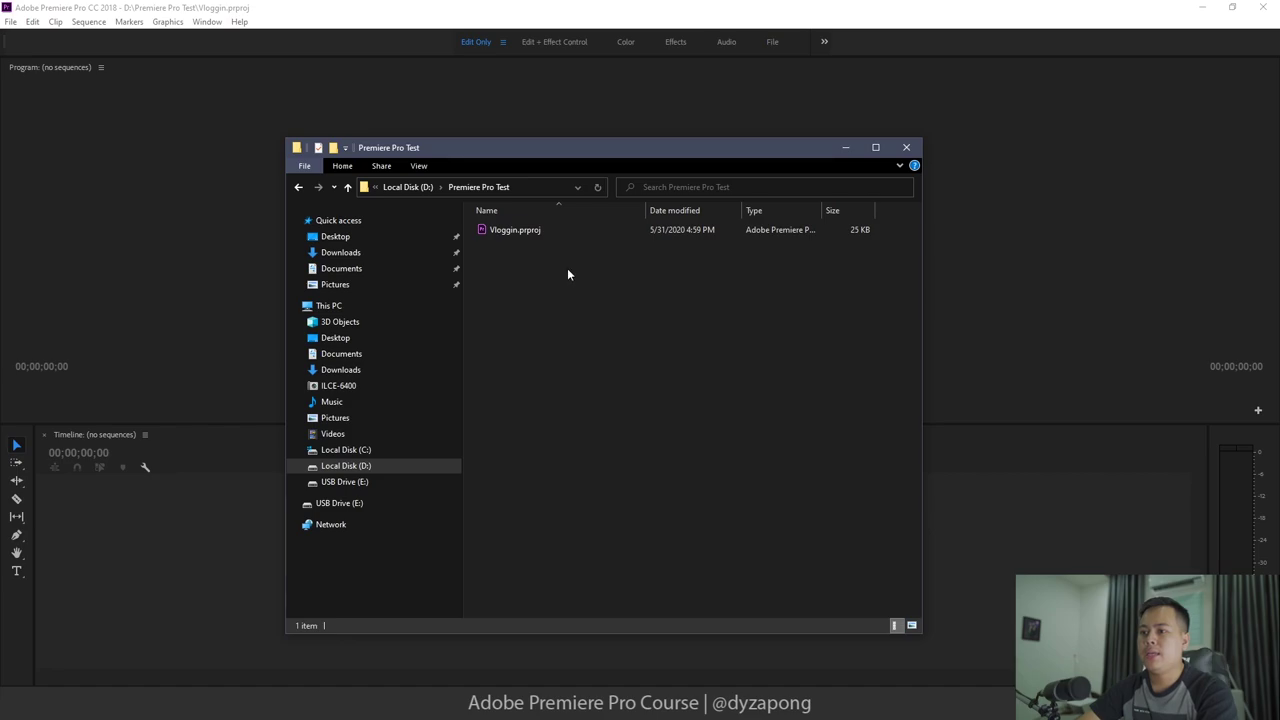
{"action": "left_click", "coordinate": [514, 233]}
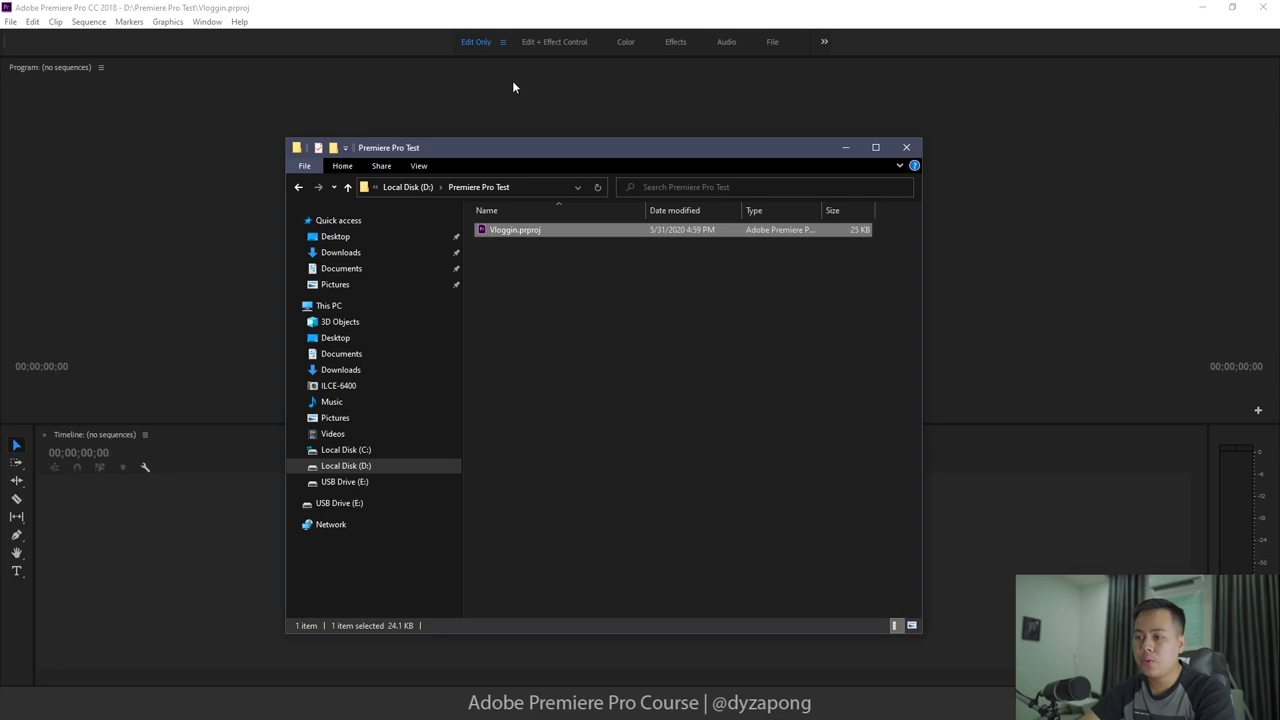
{"action": "left_click_drag", "start_coordinate": [530, 268], "coordinate": [647, 271]}
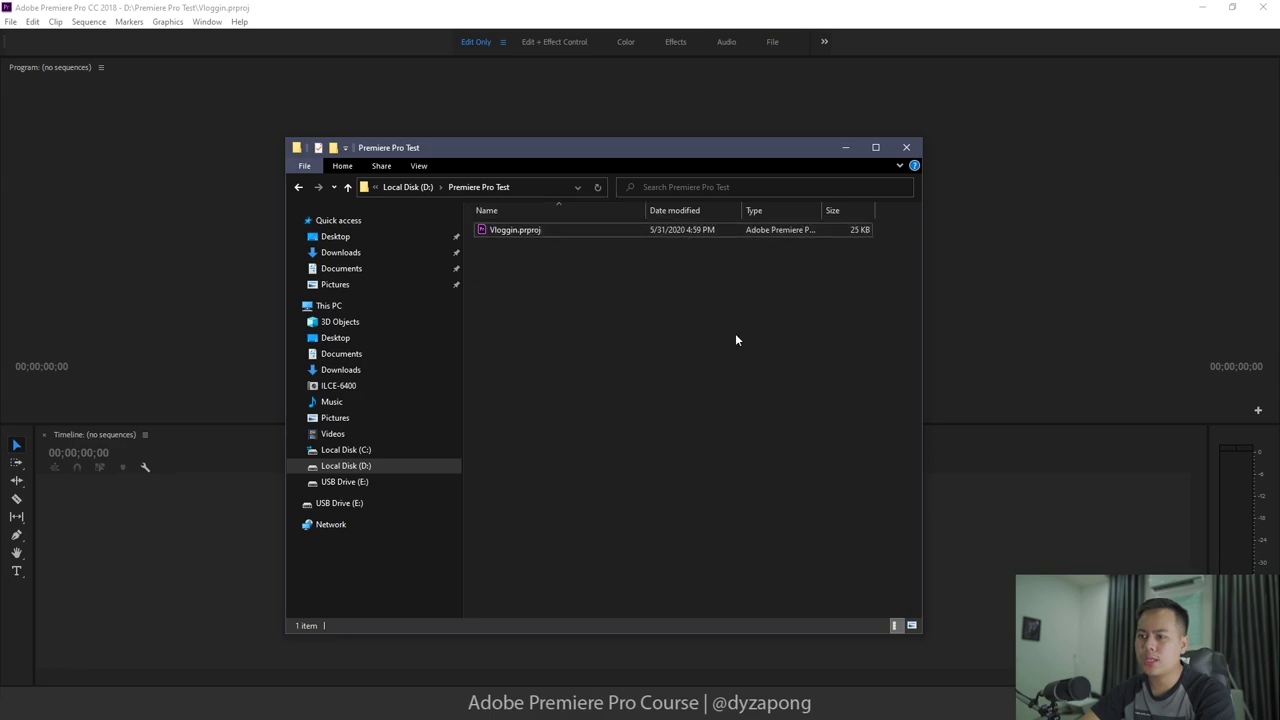
{"action": "left_click", "coordinate": [524, 186]}
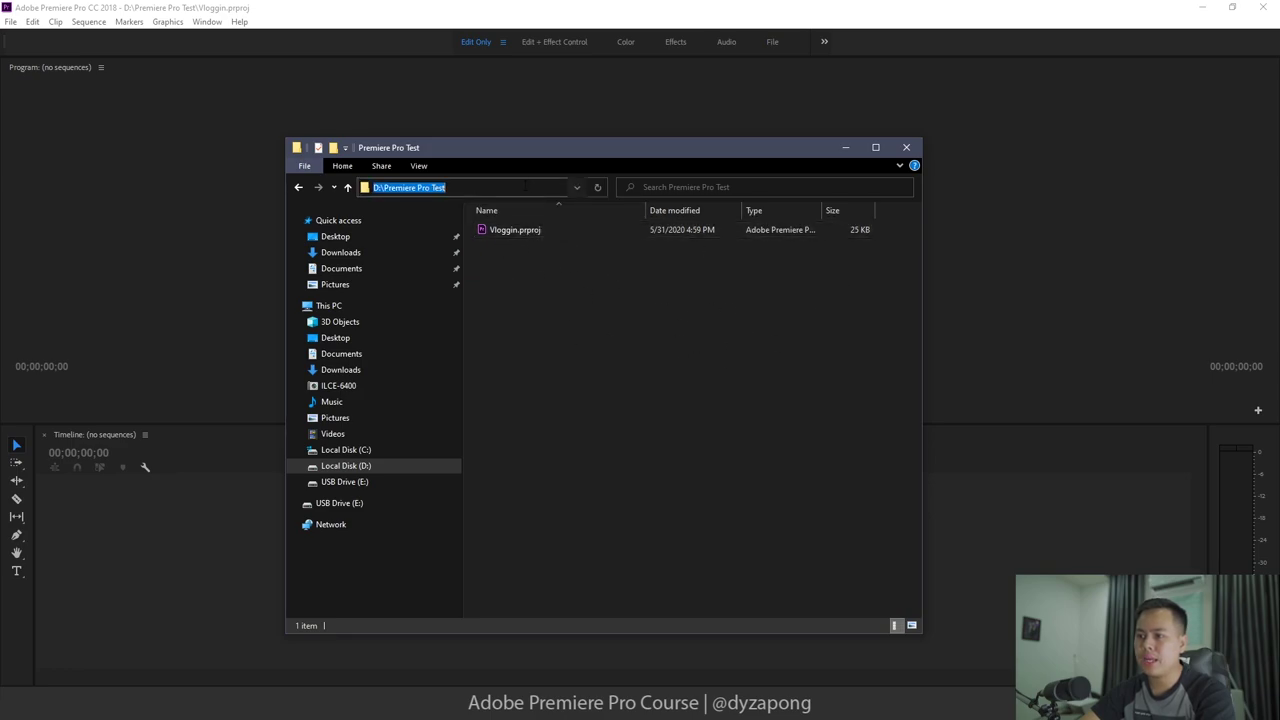
{"action": "double_click", "coordinate": [590, 230]}
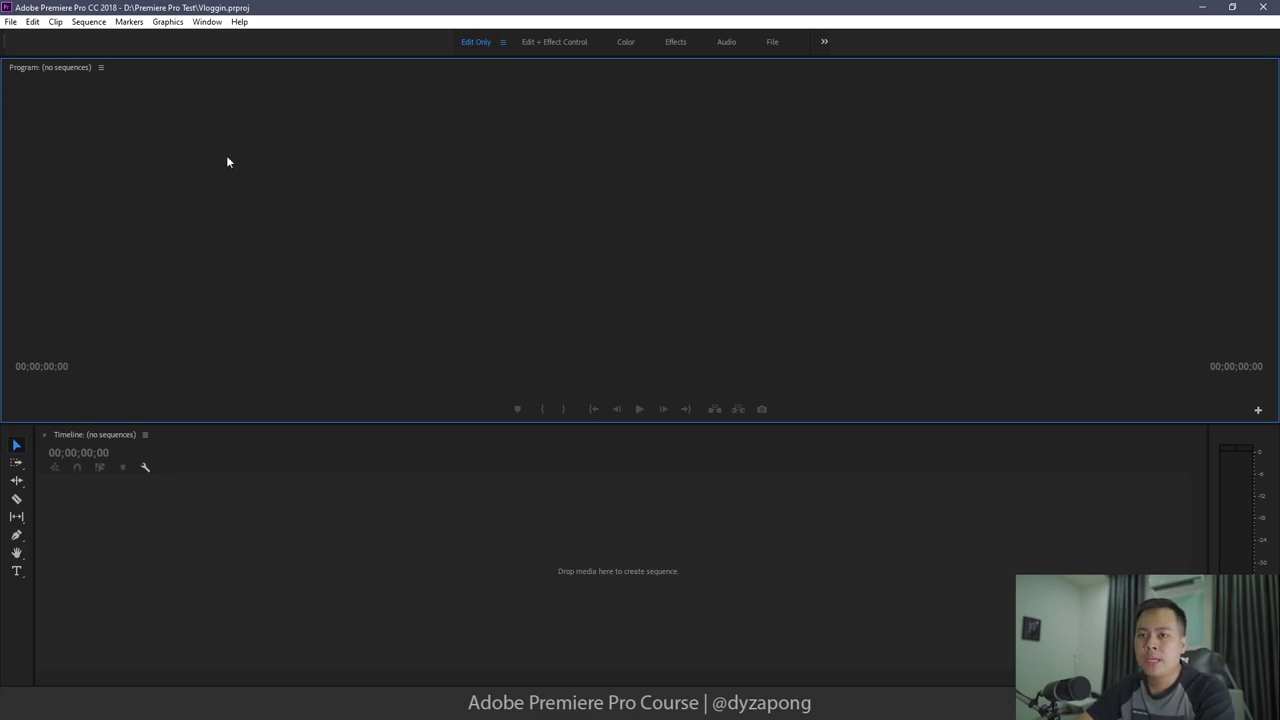
{"action": "left_click", "coordinate": [10, 21]}
{"action": "left_click", "coordinate": [10, 21]}
{"action": "left_click", "coordinate": [10, 21]}
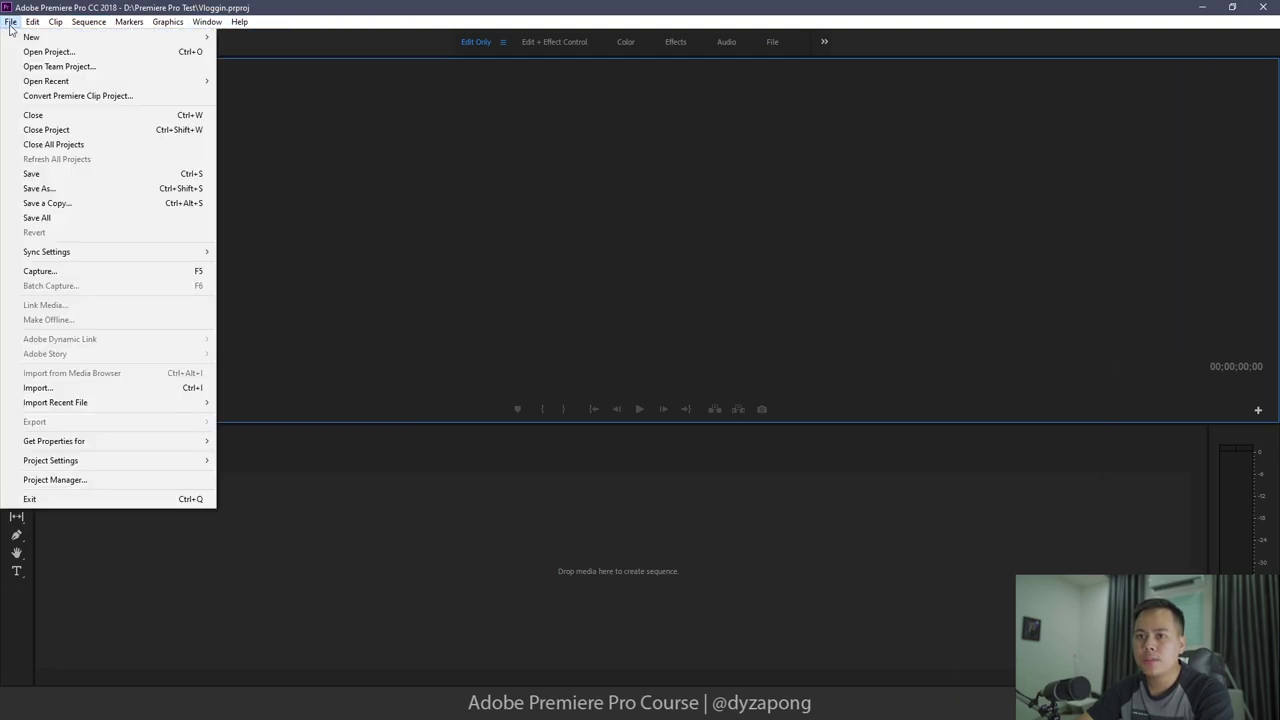
{"action": "mouse_move", "coordinate": [195, 40]}
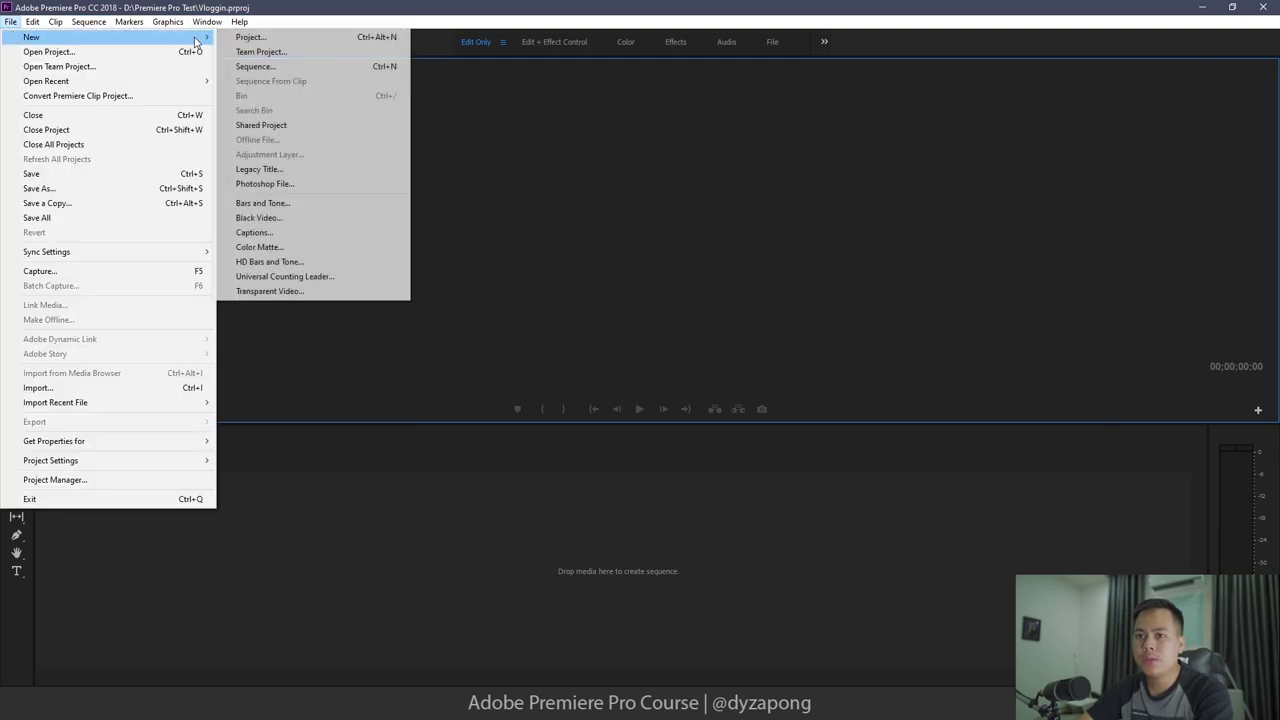
{"action": "left_click", "coordinate": [282, 68]}
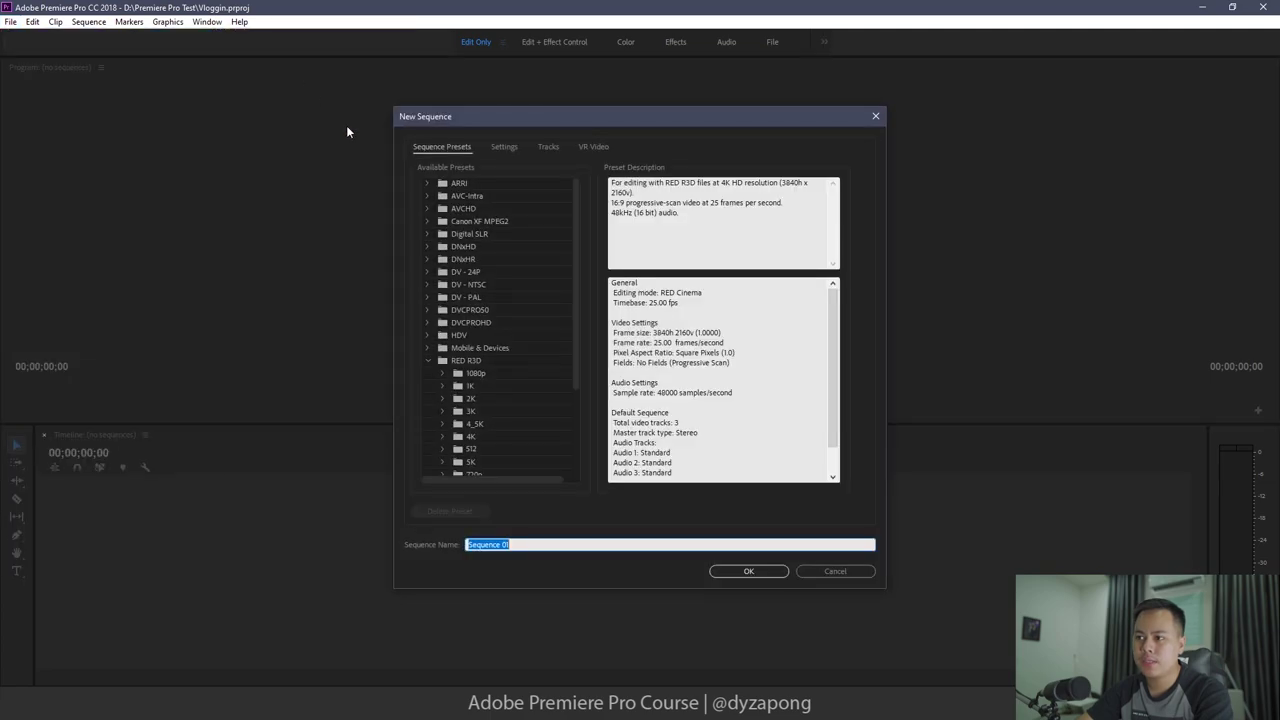
{"action": "mouse_move", "coordinate": [578, 273]}
{"action": "left_mouse_down"}
{"action": "mouse_move", "coordinate": [584, 419]}
{"action": "mouse_move", "coordinate": [575, 272]}
{"action": "left_mouse_up"}
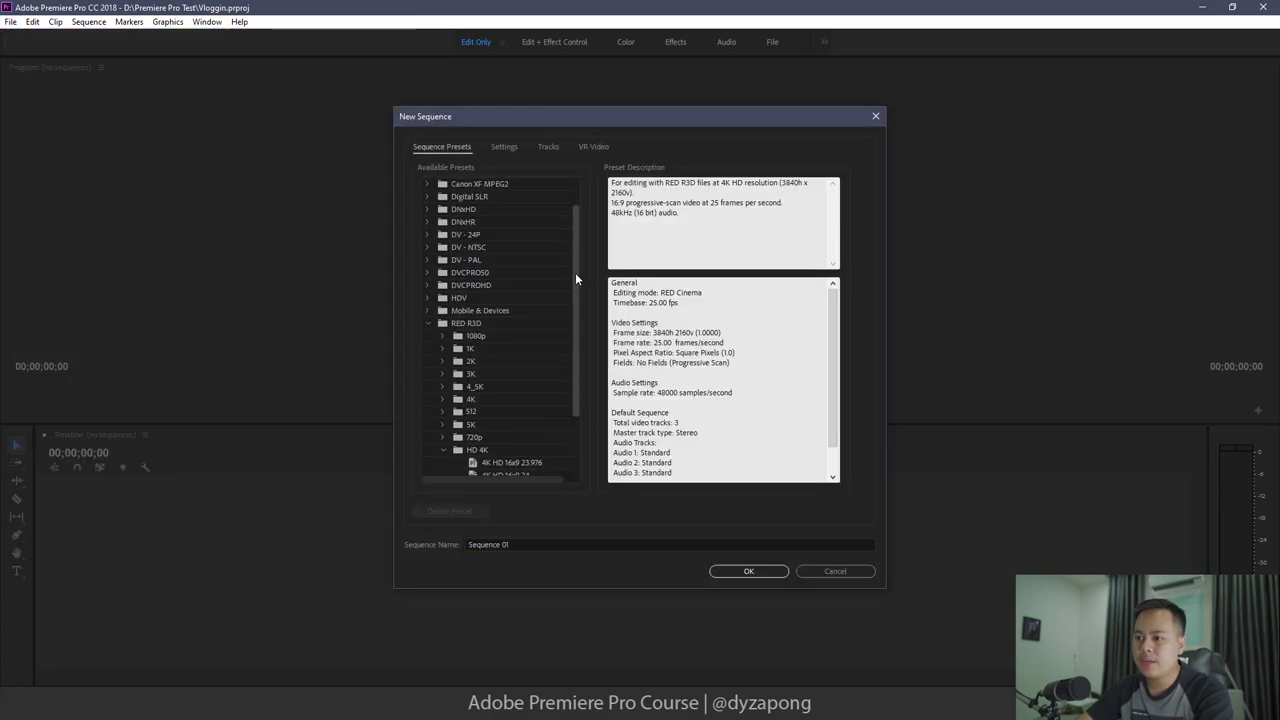
{"action": "left_click", "coordinate": [874, 118]}
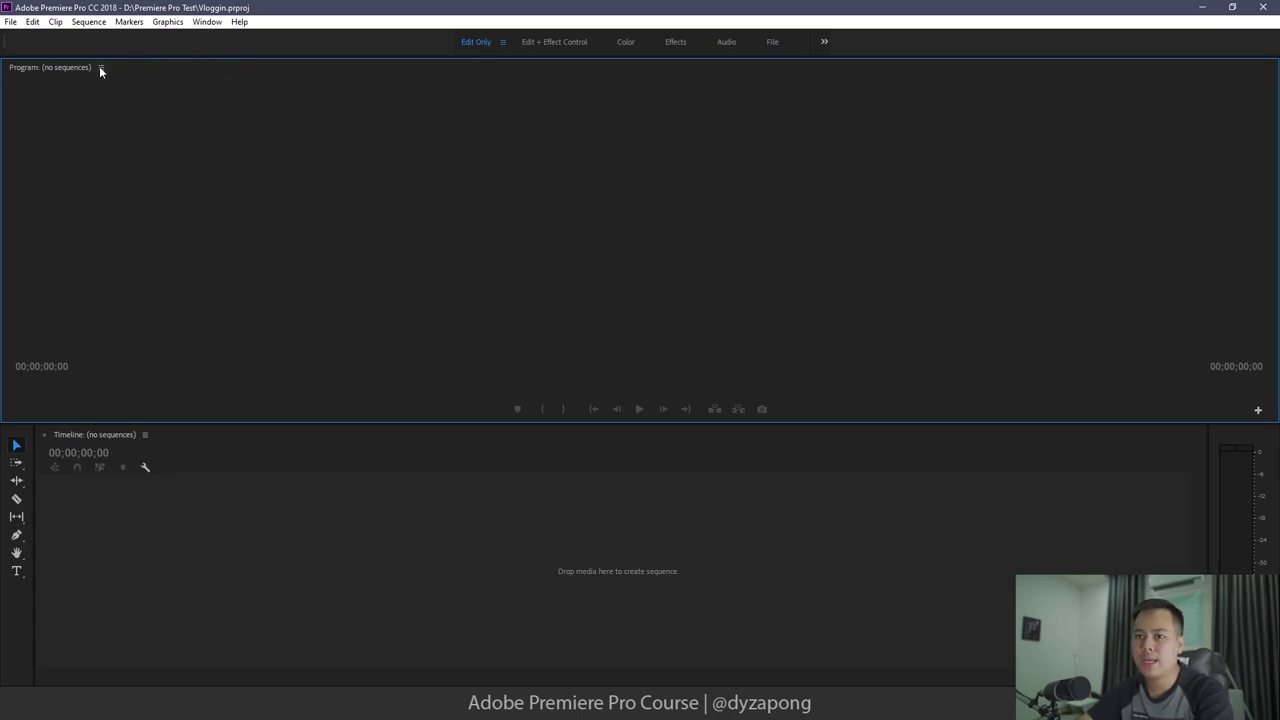
- Dismiss the Program monitor menu and switch to the workspace with the Project panel
{"action": "left_click", "coordinate": [100, 67]}
{"action": "left_click", "coordinate": [666, 101]}
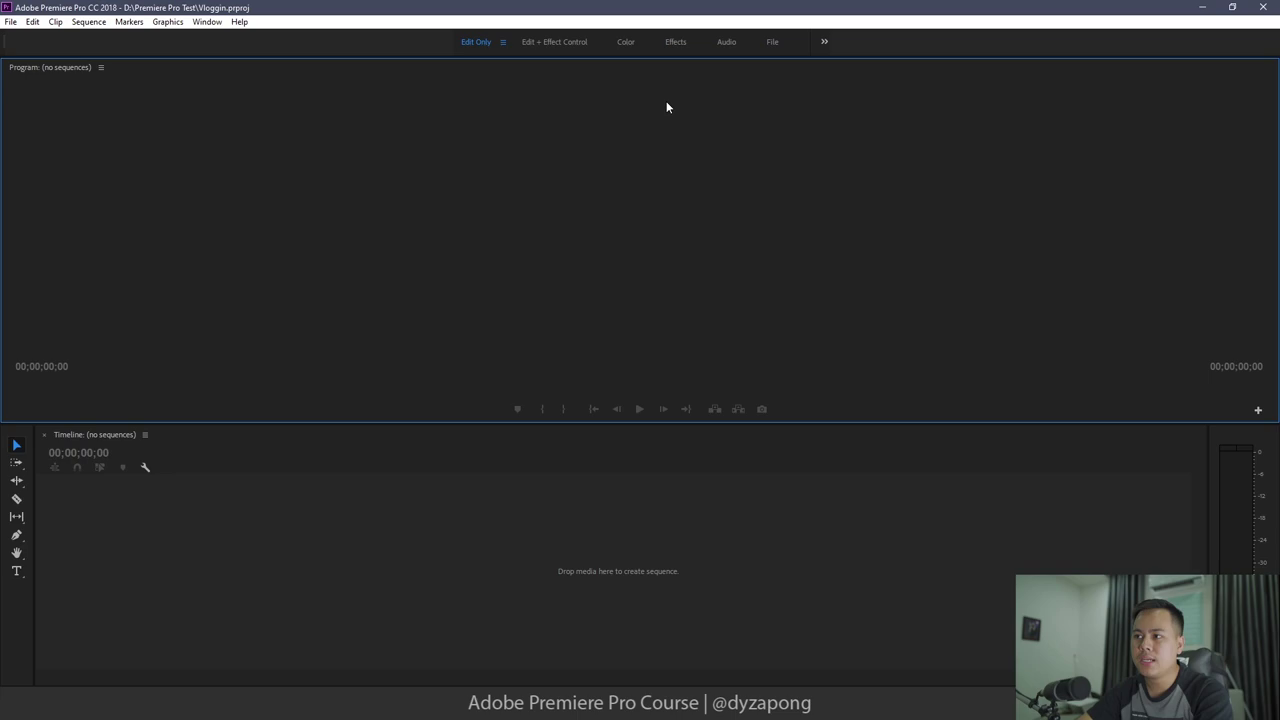
{"action": "left_click", "coordinate": [772, 44]}
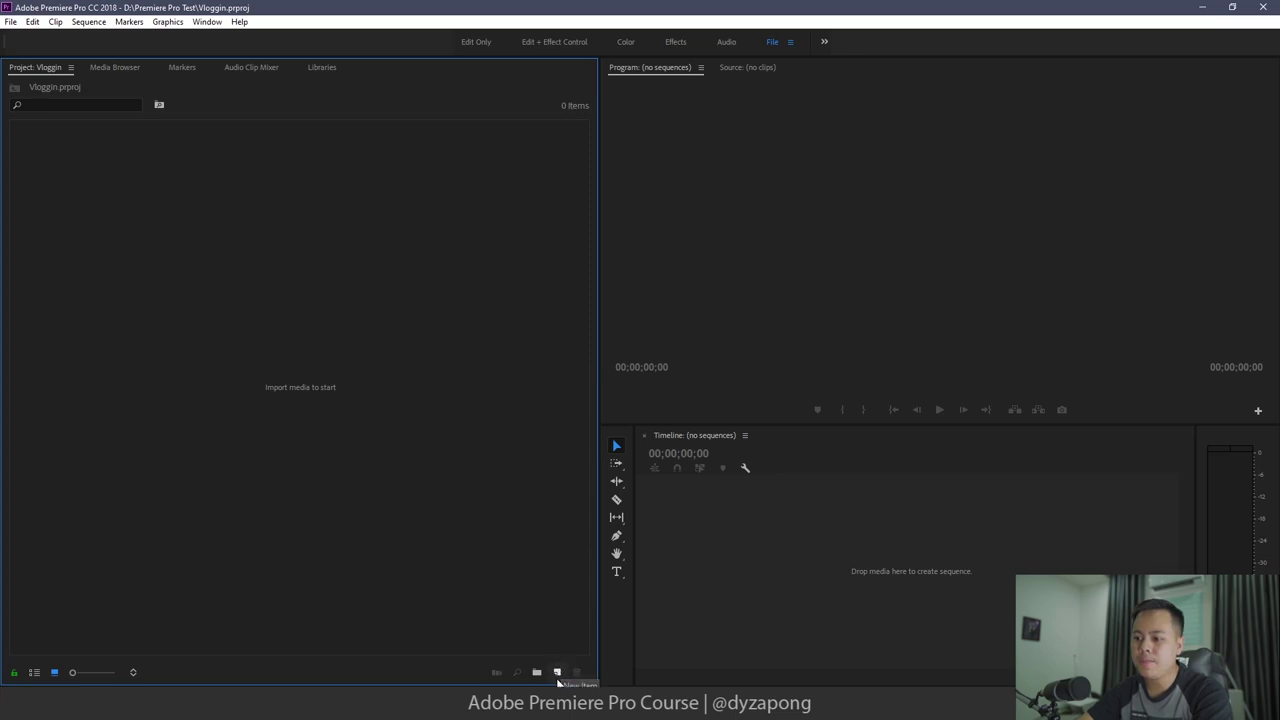
{"action": "left_click", "coordinate": [558, 672]}
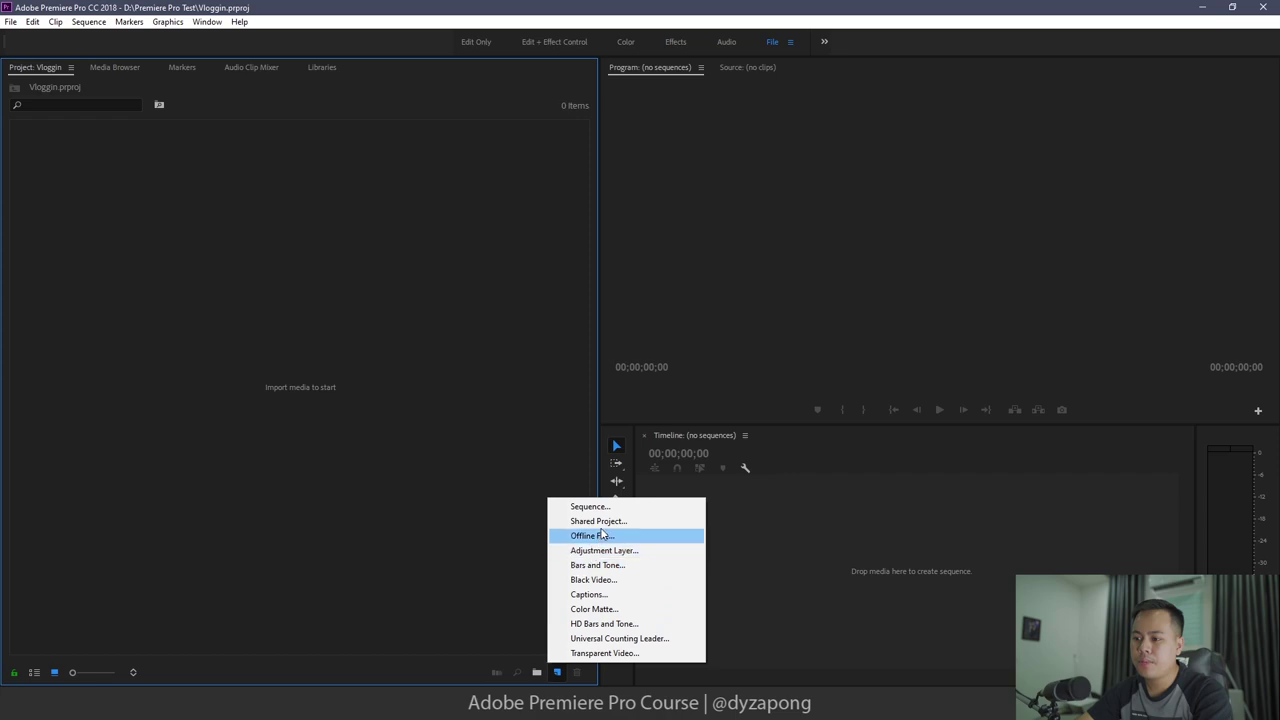
{"action": "left_click", "coordinate": [606, 508]}
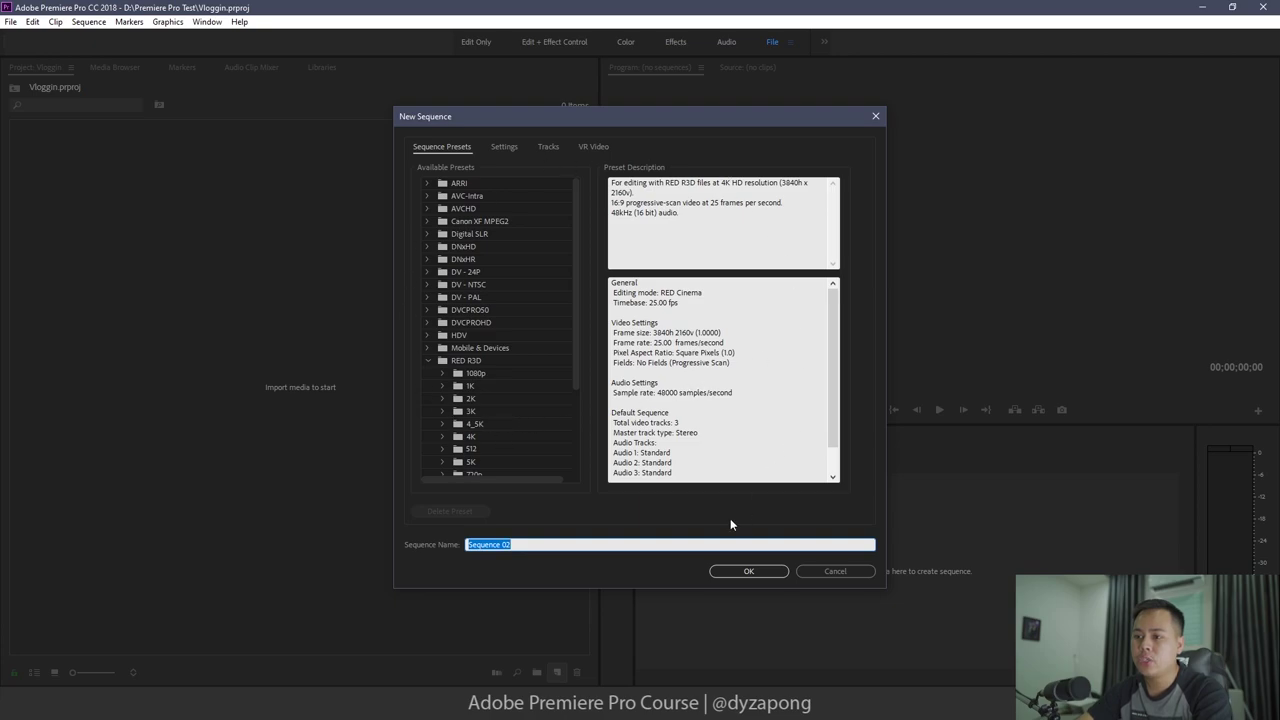
{"action": "left_click", "coordinate": [846, 572]}
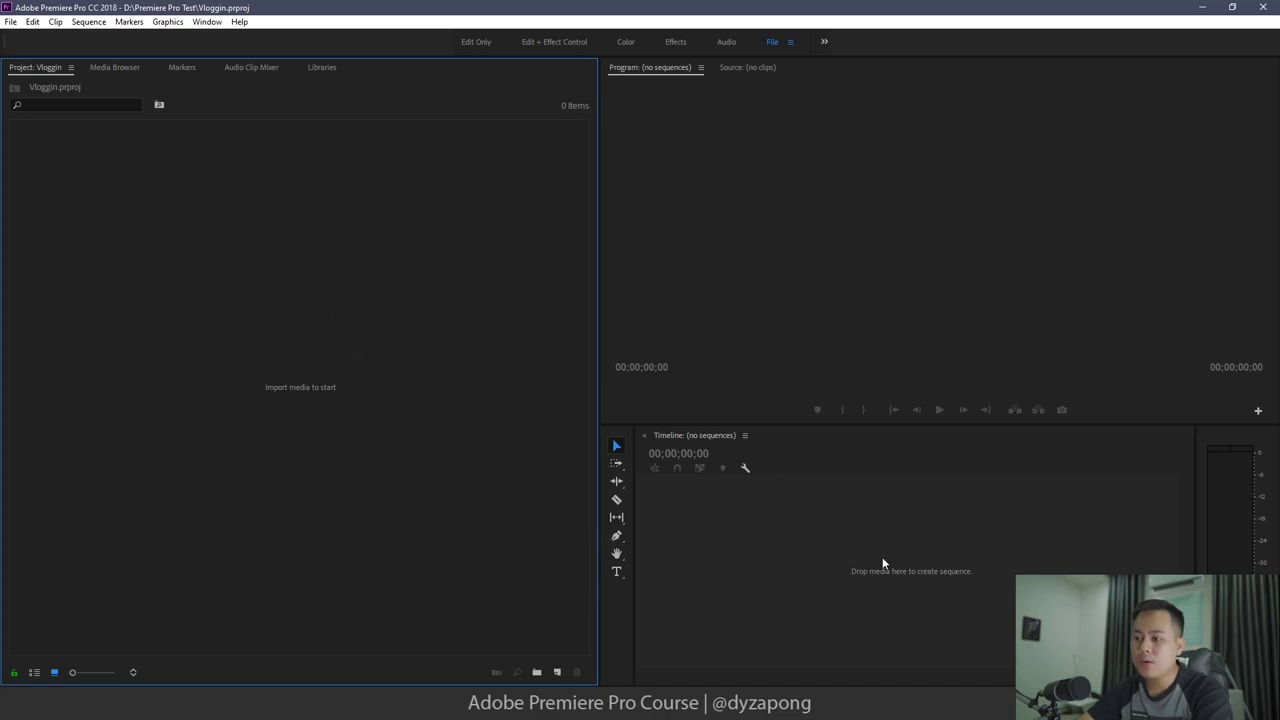
- Apply the Edit Only workspace with Alt+Shift+1 from the Project panel
{"action": "left_click", "coordinate": [761, 531]}
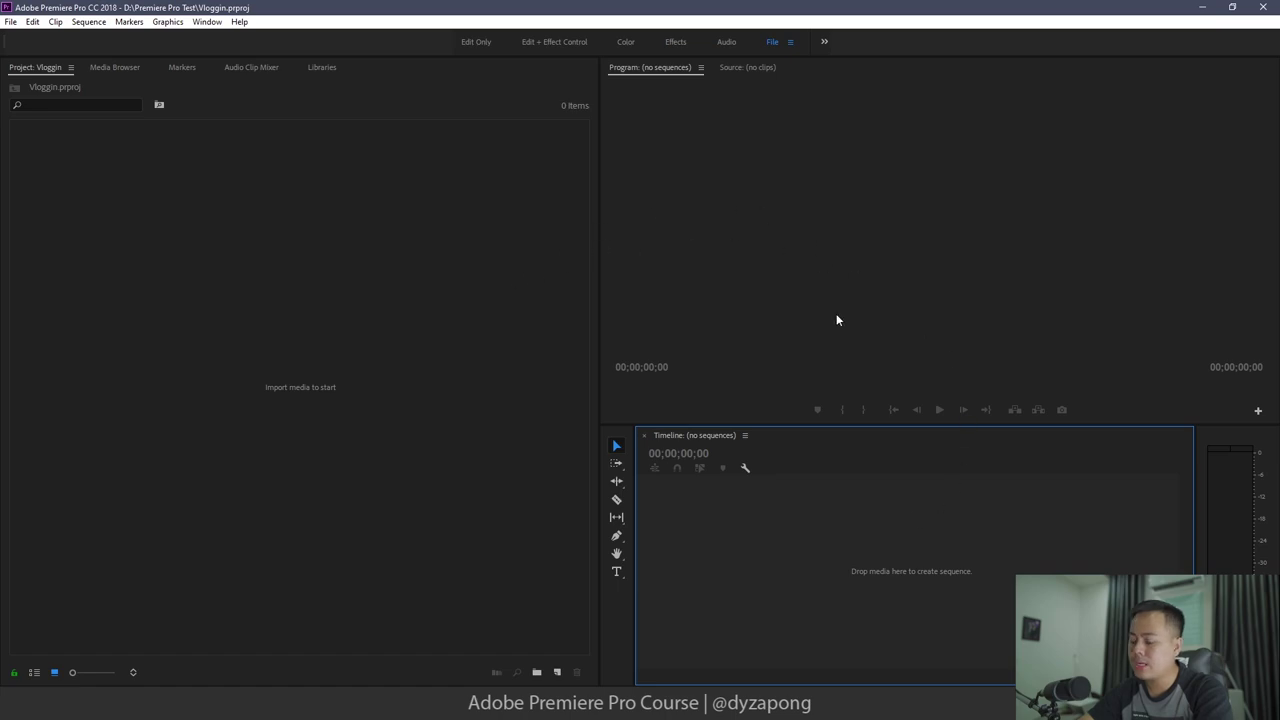
{"action": "left_click", "coordinate": [422, 420]}
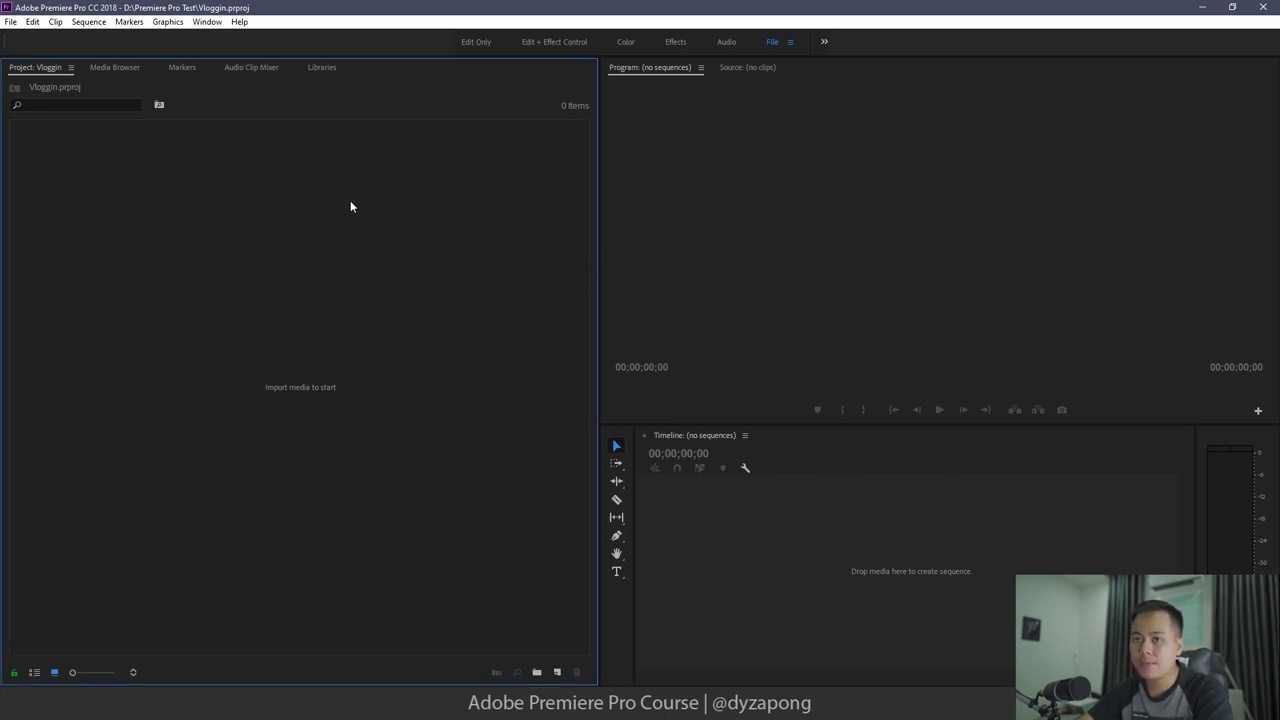
{"action": "key", "text": "alt+shift+1"}
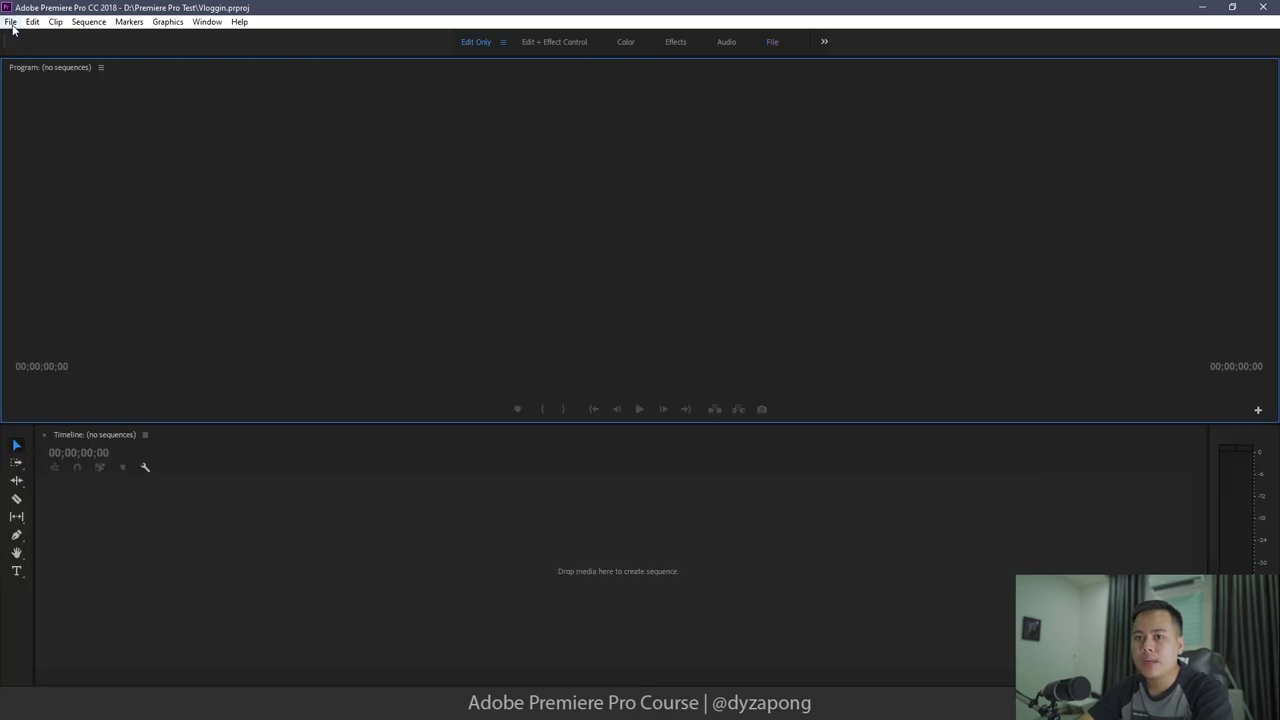
- Open the New Sequence dialog from File > New > Sequence
{"action": "left_click", "coordinate": [11, 22]}
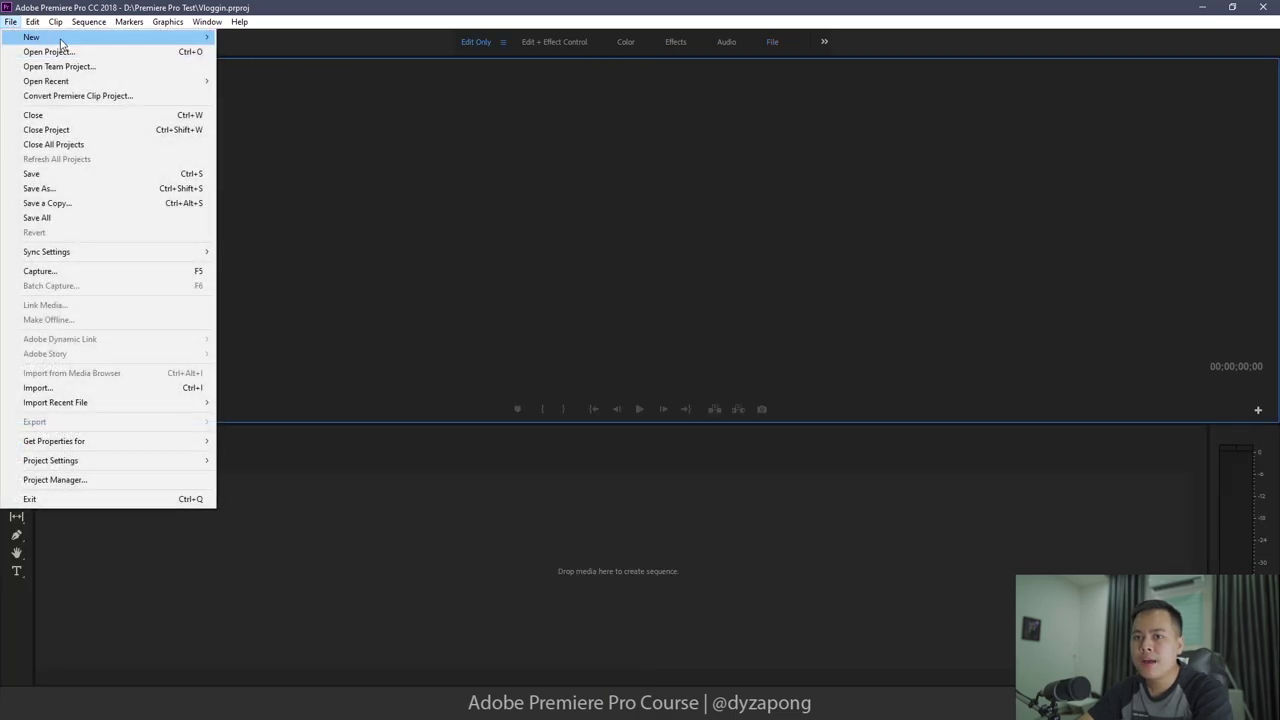
{"action": "mouse_move", "coordinate": [60, 38]}
{"action": "left_click", "coordinate": [270, 66]}
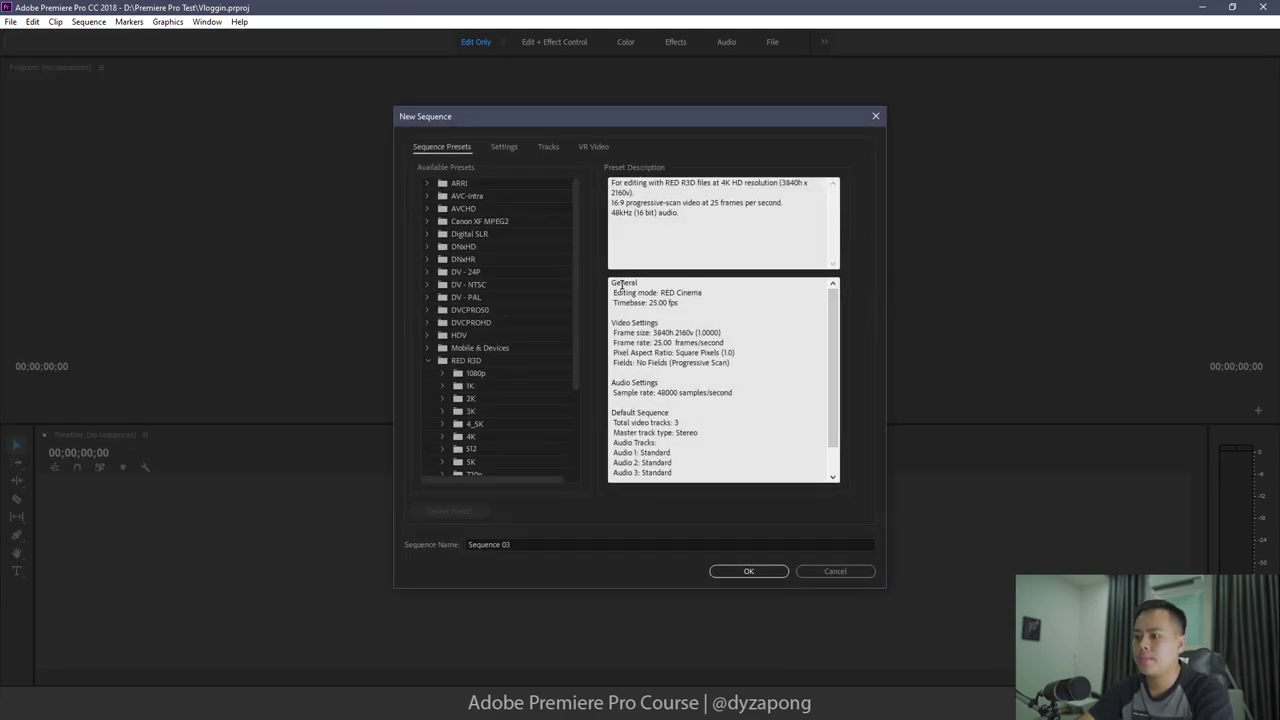
{"action": "left_click_drag", "start_coordinate": [613, 284], "coordinate": [729, 486]}
{"action": "left_click", "coordinate": [756, 397]}
{"action": "scroll", "coordinate": [756, 397], "scroll_direction": "up", "scroll_amount": 1}
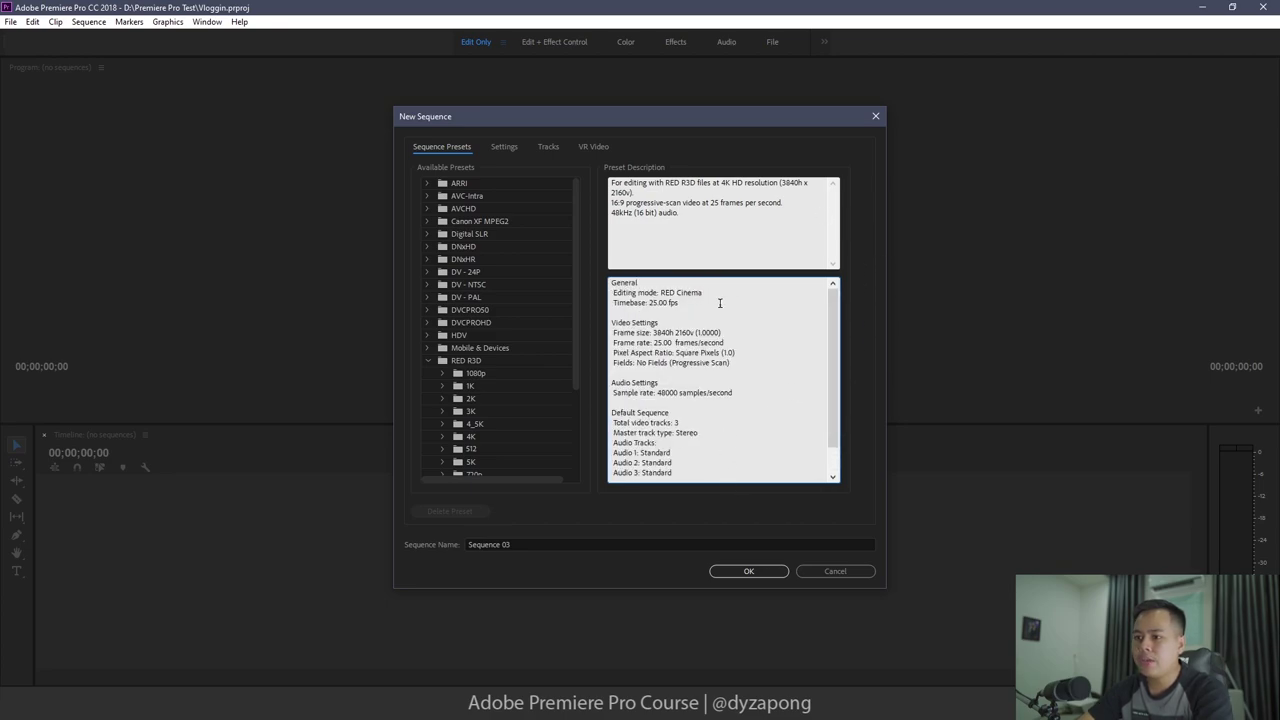
- Inspect the HDV 1080i25 (50i) preset, then expand RED R3D's HD 4K folder
{"action": "left_click", "coordinate": [425, 360]}
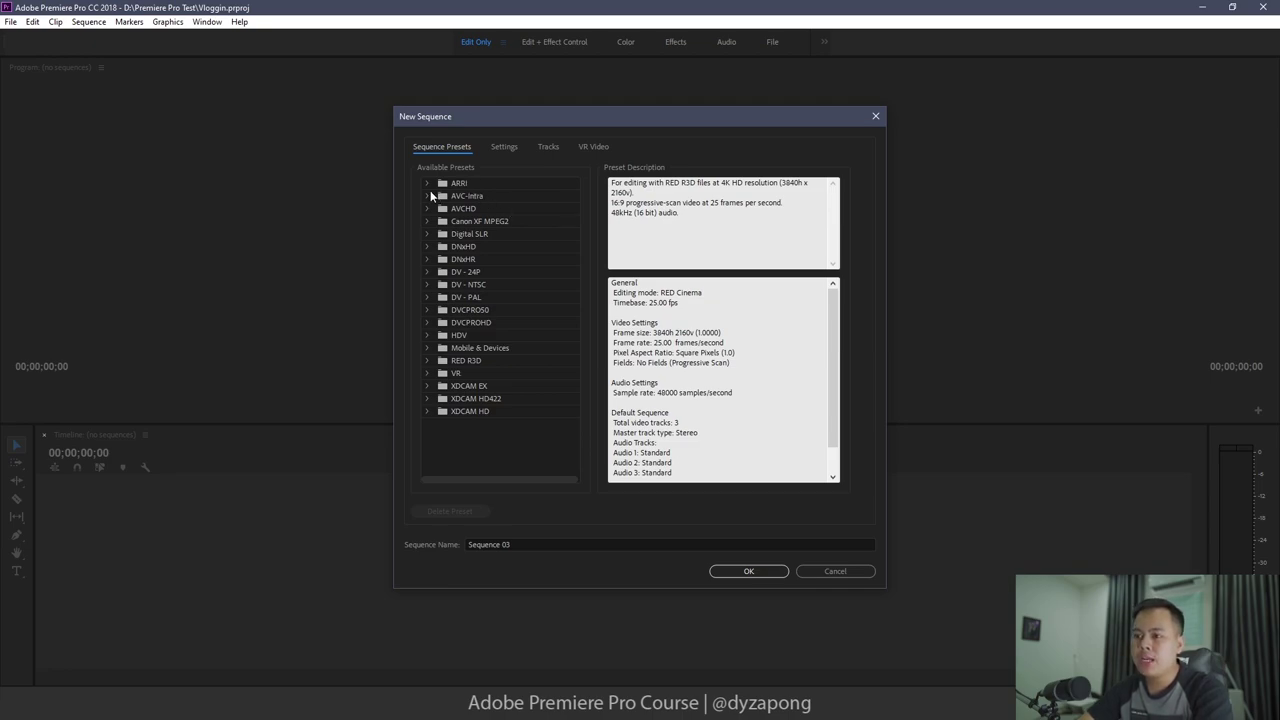
{"action": "left_click", "coordinate": [428, 336]}
{"action": "left_click", "coordinate": [472, 350]}
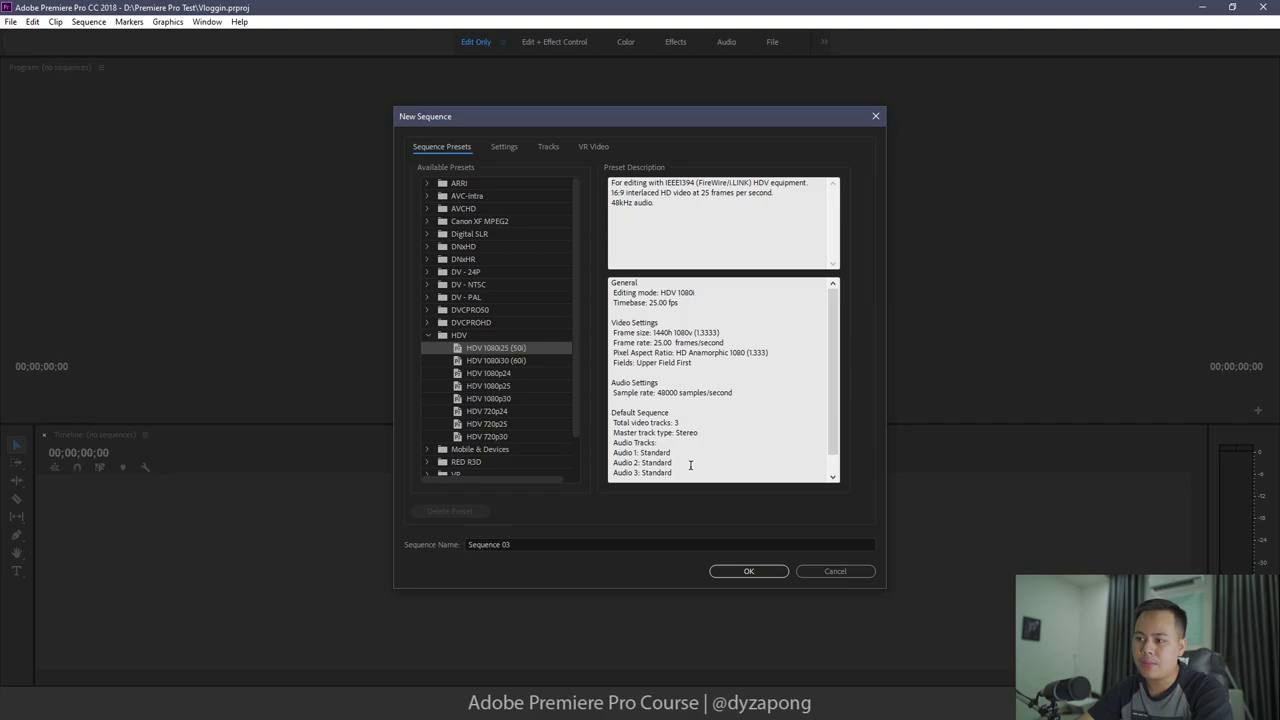
{"action": "left_click_drag", "start_coordinate": [690, 470], "coordinate": [613, 292]}
{"action": "left_click", "coordinate": [632, 302]}
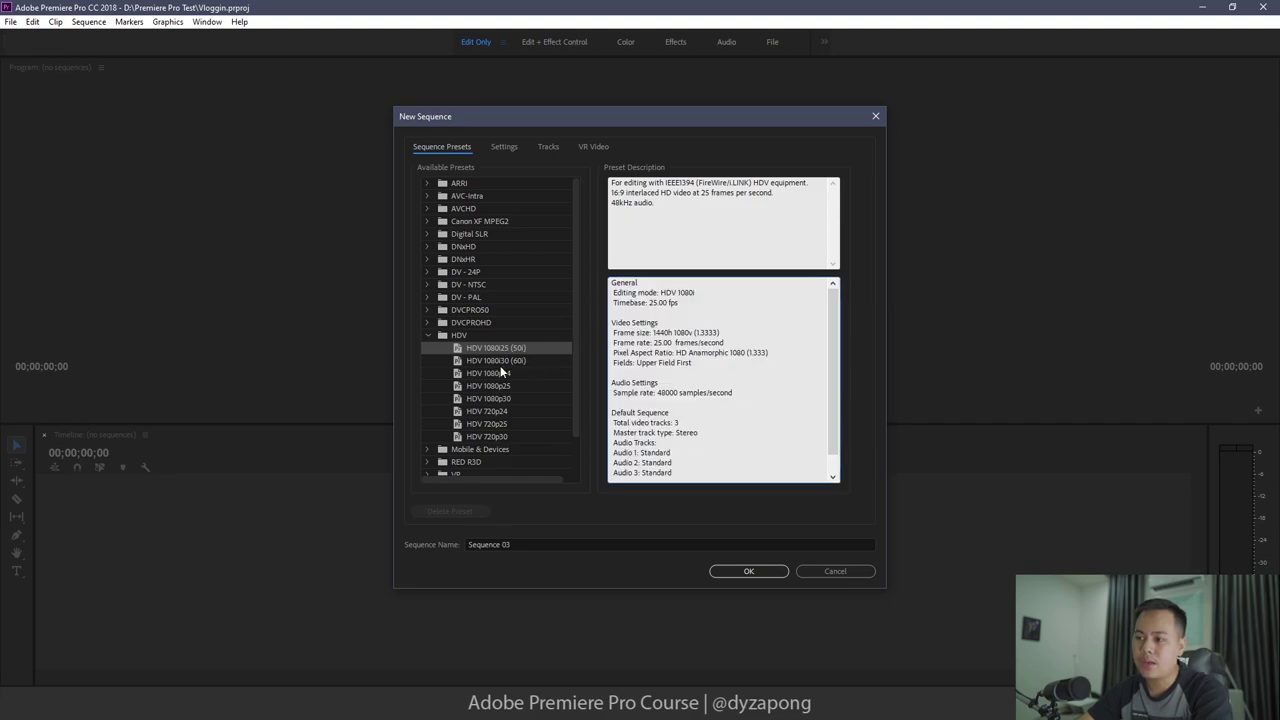
{"action": "left_click", "coordinate": [428, 335]}
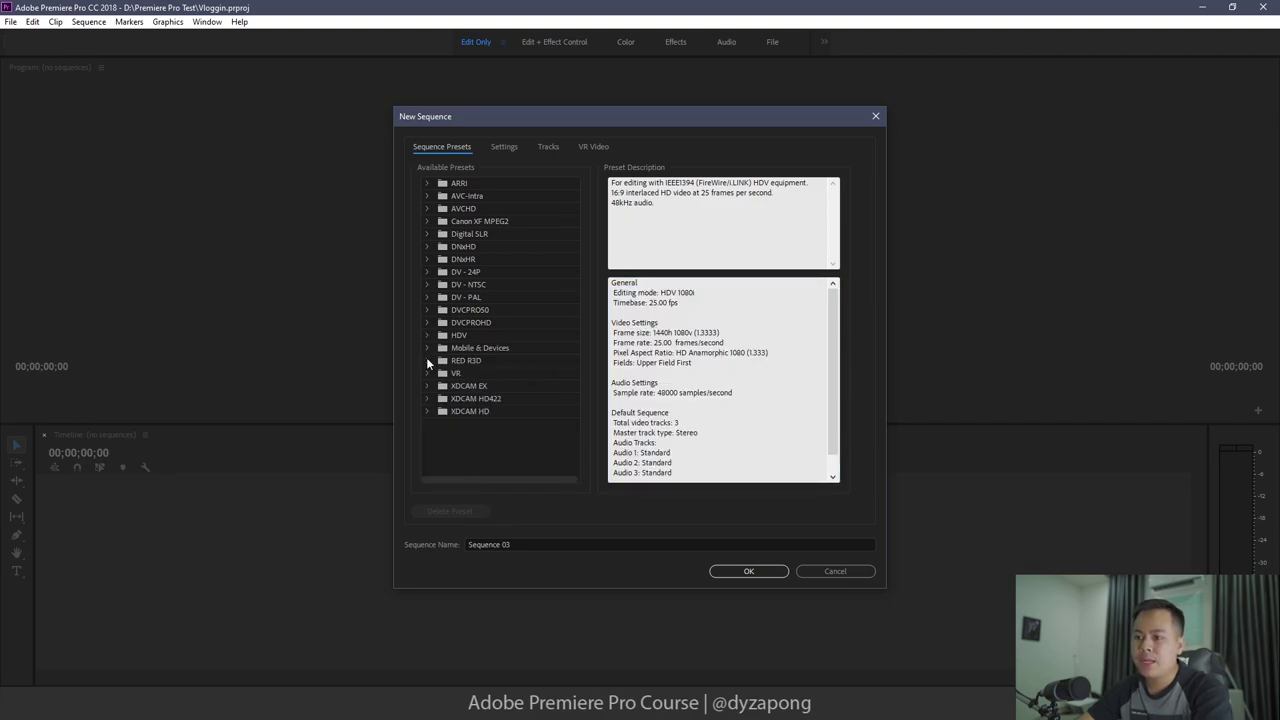
{"action": "left_click", "coordinate": [427, 360]}
{"action": "scroll", "coordinate": [480, 385], "scroll_direction": "down", "scroll_amount": 3}
{"action": "double_click", "coordinate": [480, 385]}
{"action": "scroll", "coordinate": [488, 380], "scroll_direction": "down", "scroll_amount": 1}
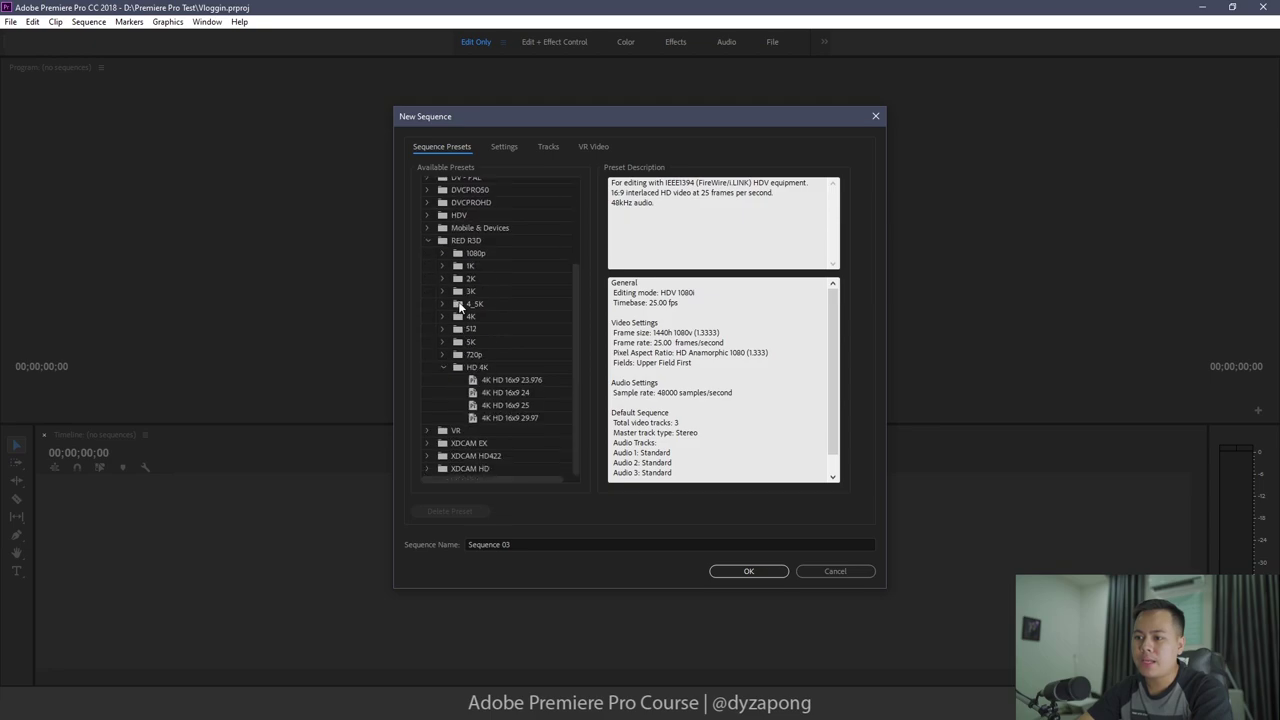
- Collapse RED R3D and open the AVCHD > 1080p preset folder
{"action": "left_click", "coordinate": [464, 341]}
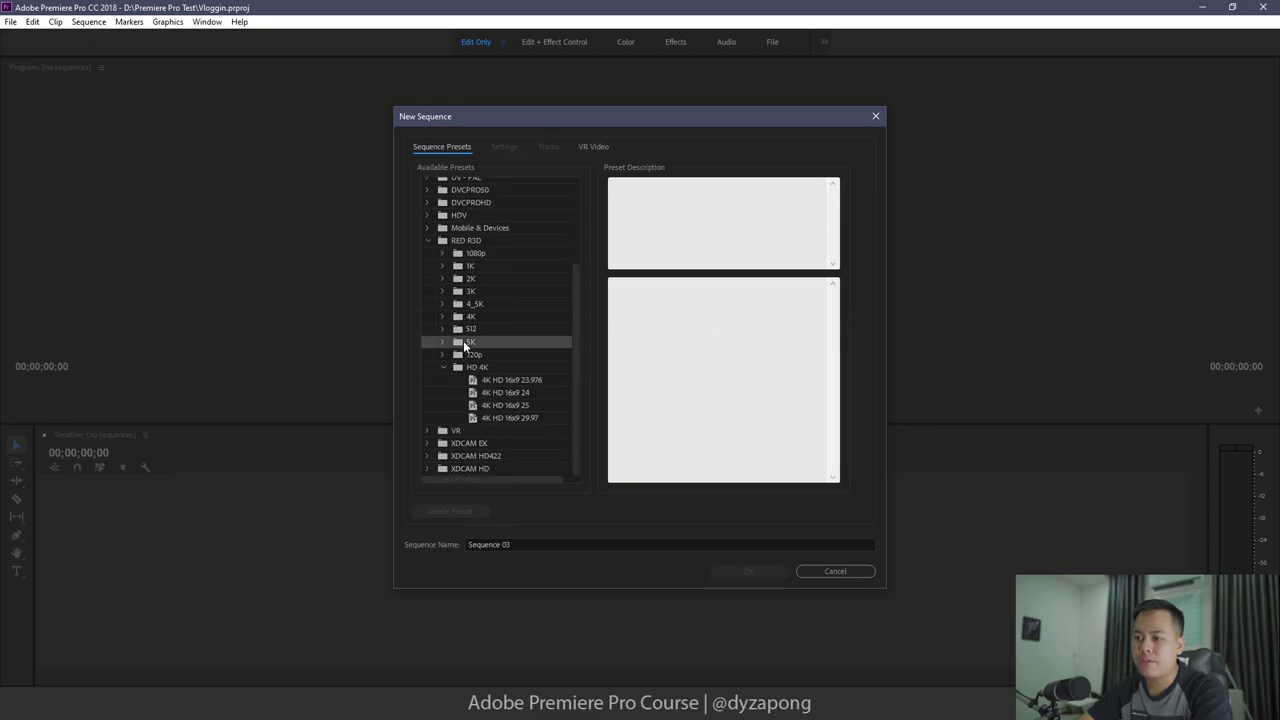
{"action": "left_click", "coordinate": [428, 240]}
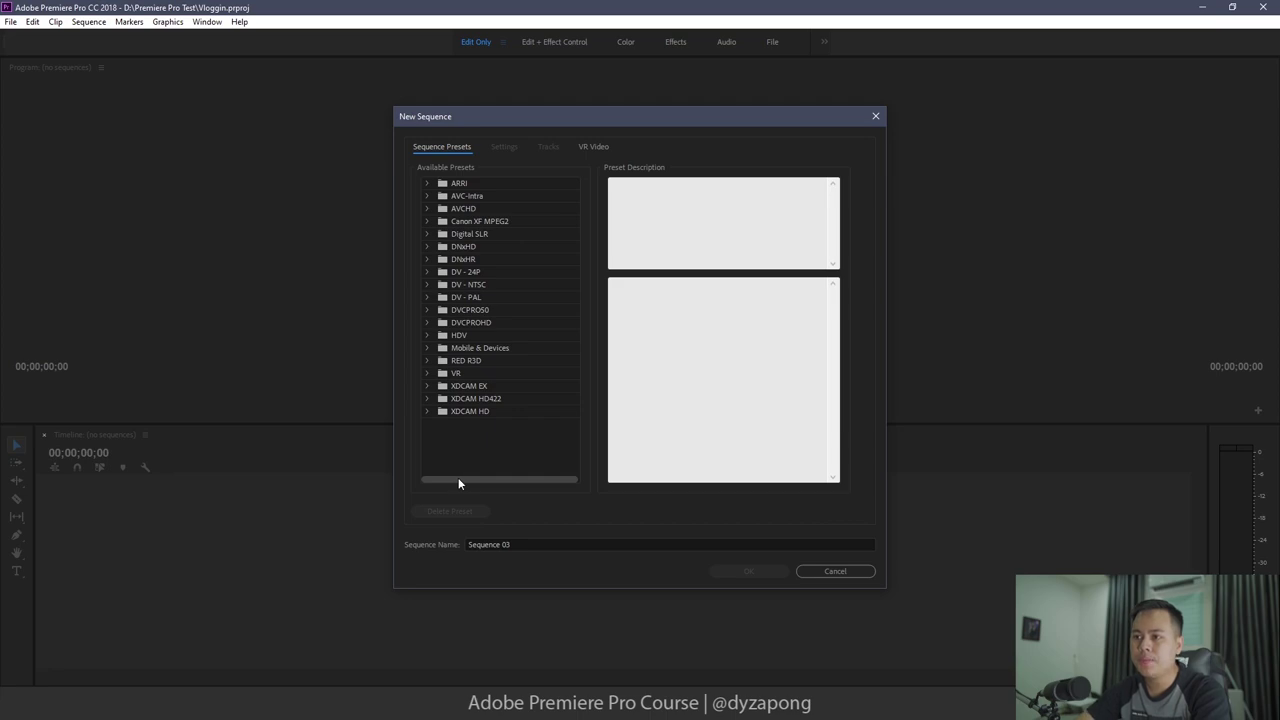
{"action": "left_click", "coordinate": [427, 209]}
{"action": "left_click", "coordinate": [471, 235]}
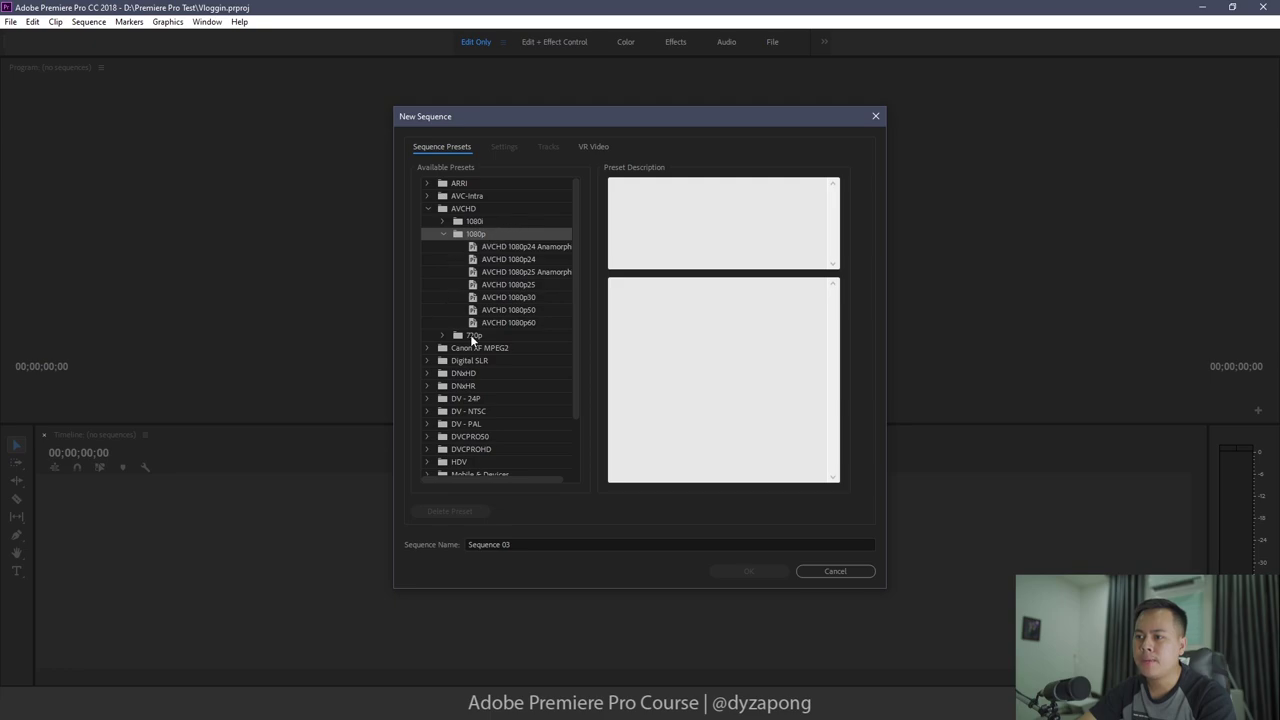
- Compare the AVCHD 1080p24 Anamorphic, 1080p60 and 1080p24 presets, then select AVCHD 1080p30 (29.97 fps)
{"action": "left_click", "coordinate": [521, 250]}
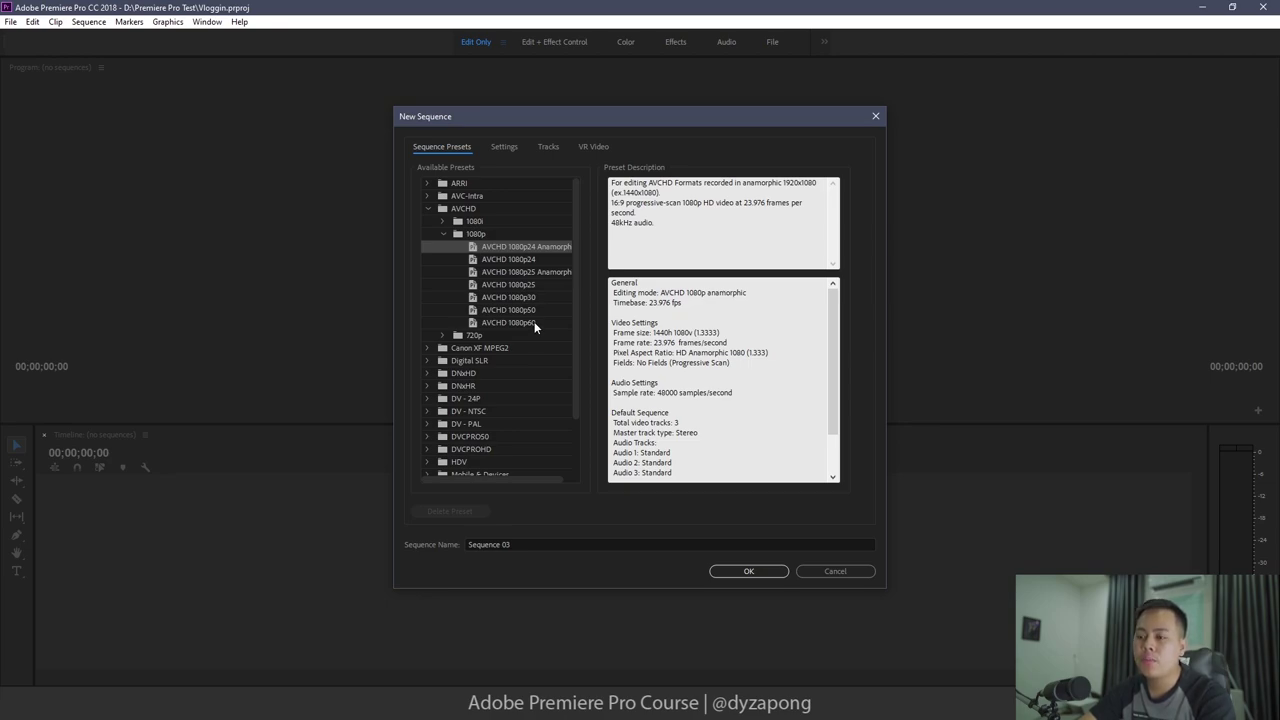
{"action": "left_click", "coordinate": [534, 323]}
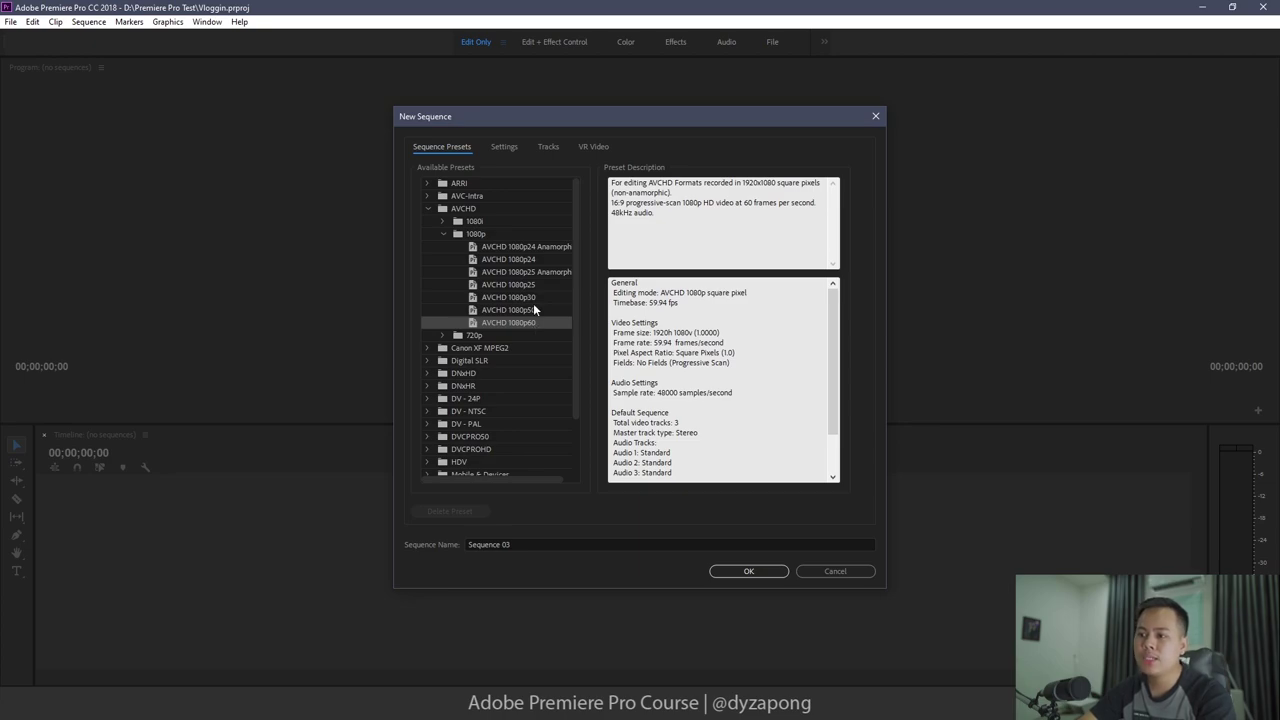
{"action": "left_click", "coordinate": [527, 248]}
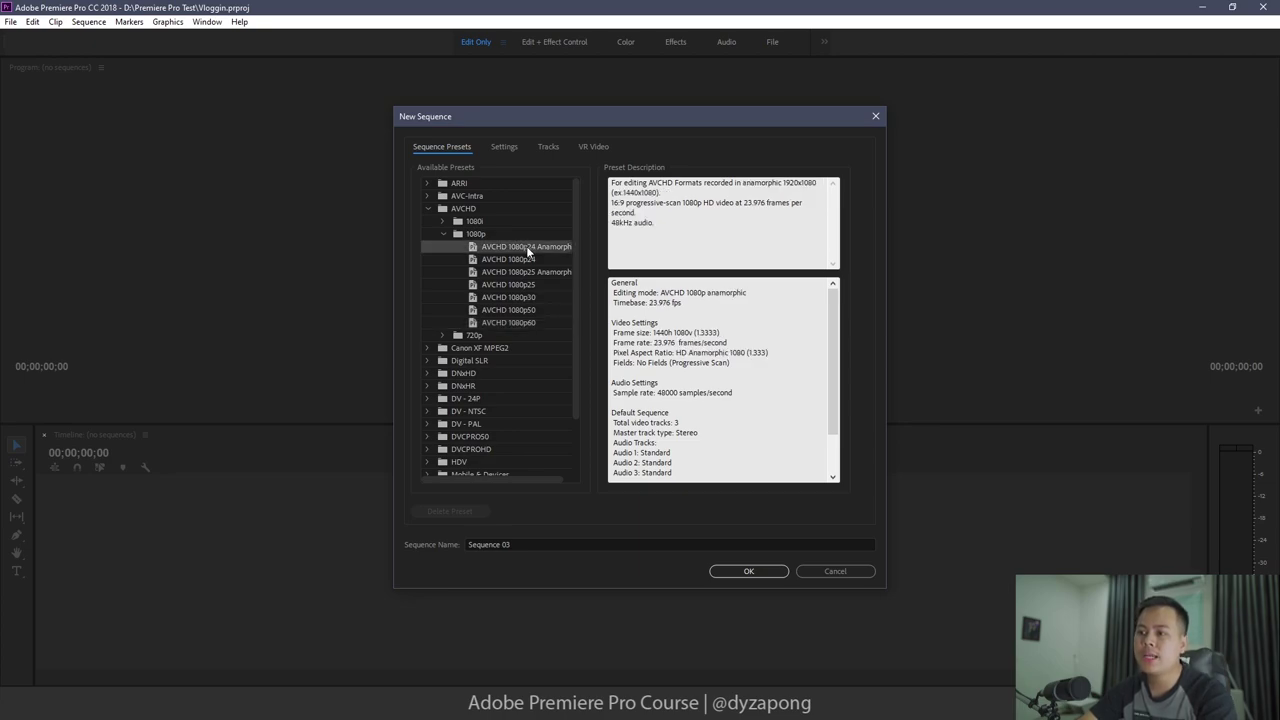
{"action": "left_click", "coordinate": [537, 324]}
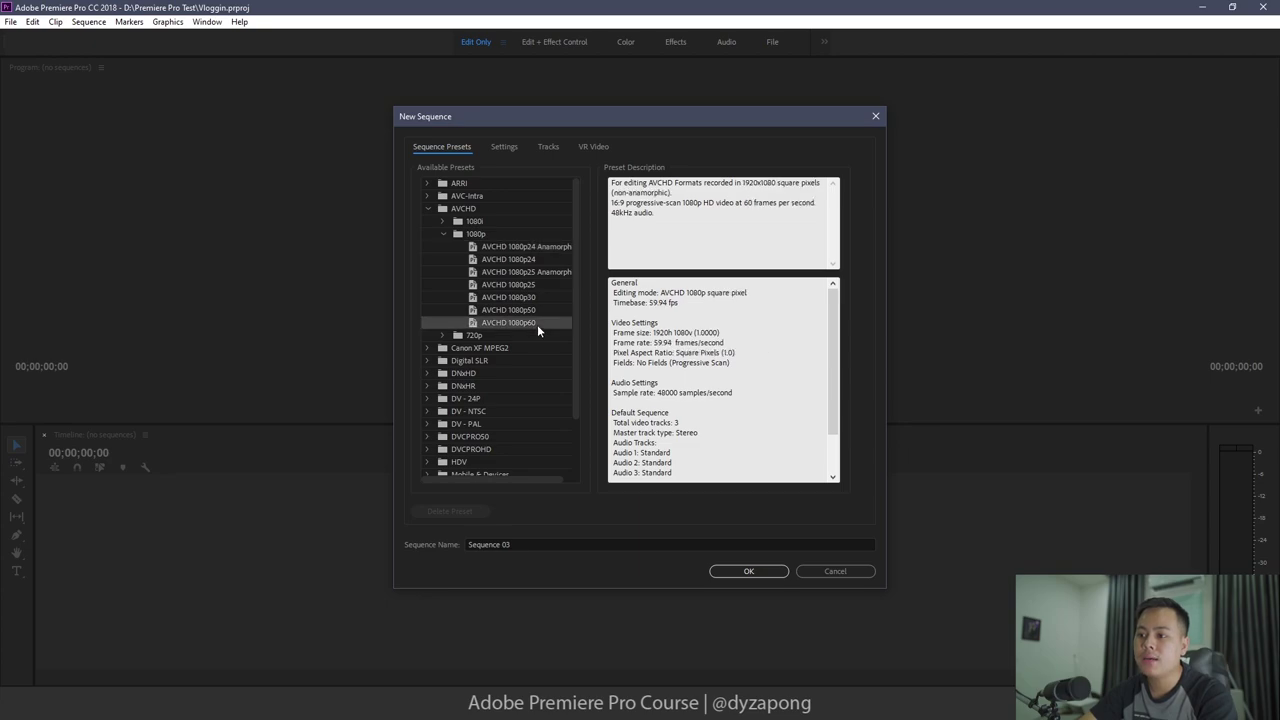
{"action": "left_click", "coordinate": [546, 258]}
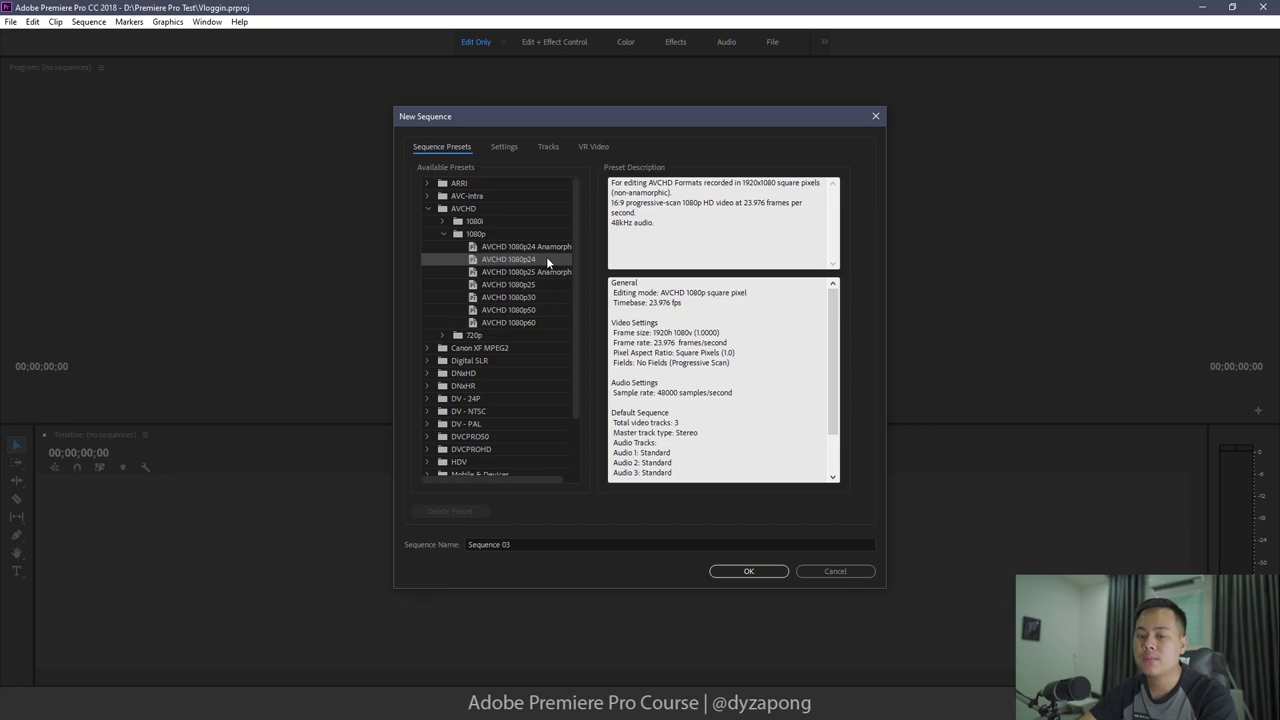
{"action": "left_click", "coordinate": [532, 324]}
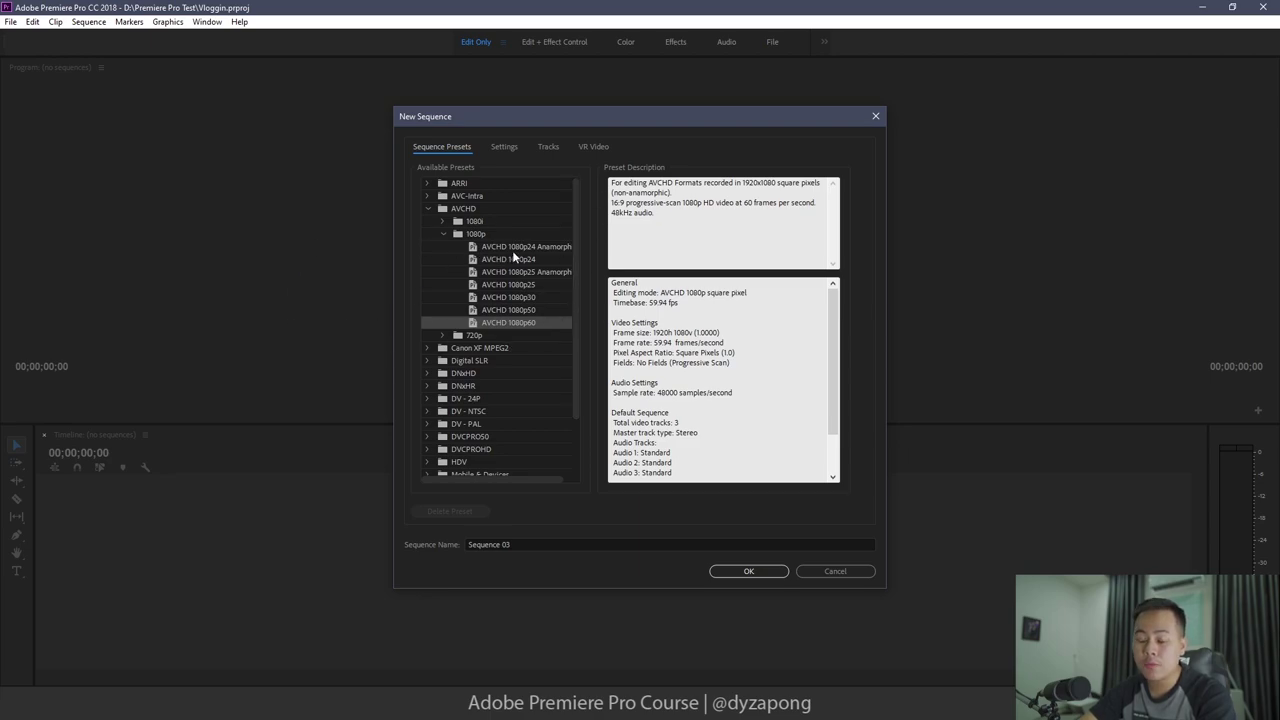
{"action": "scroll", "coordinate": [576, 300], "scroll_direction": "down", "scroll_amount": 2}
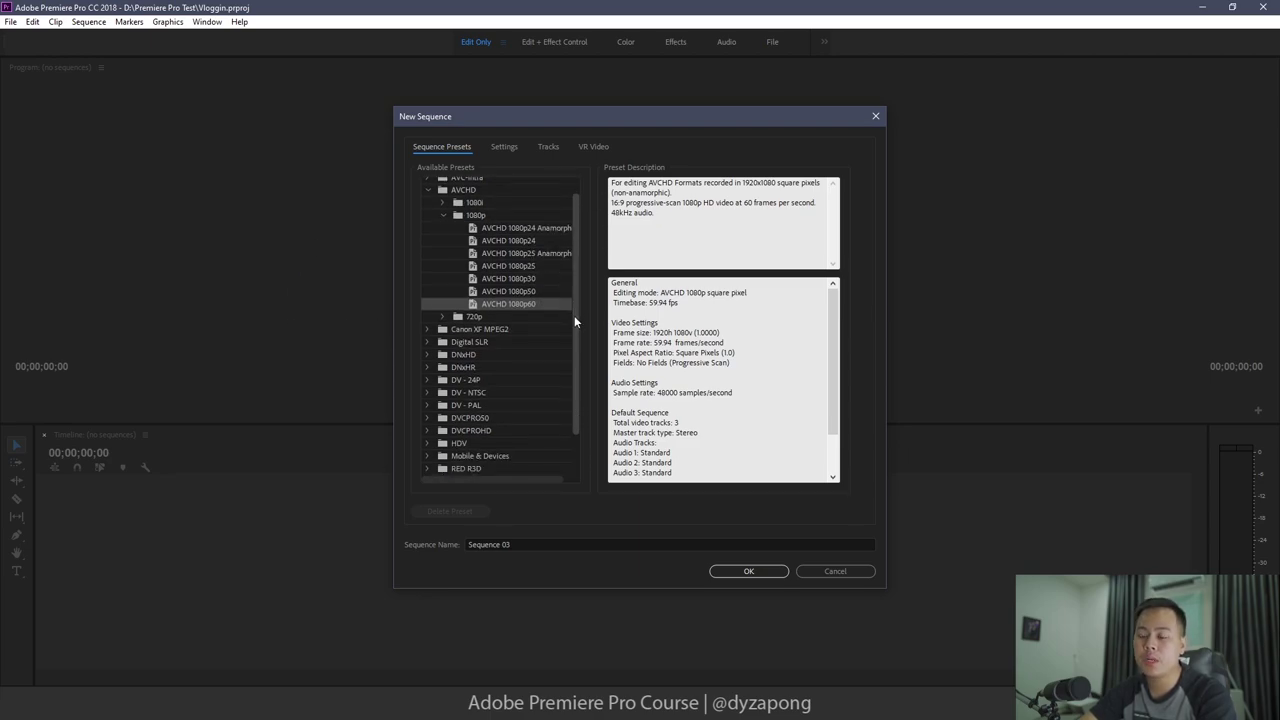
{"action": "left_click", "coordinate": [537, 294]}
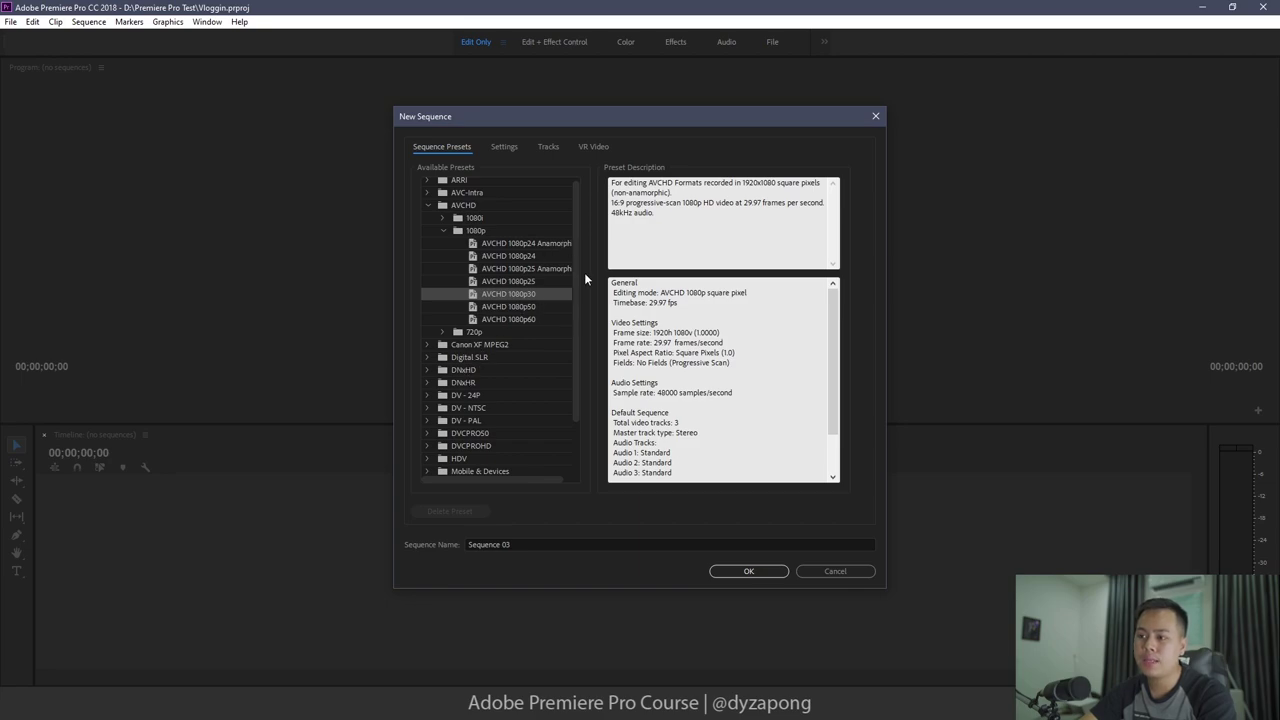
- Select the 25 fps AVCHD 1080p25 preset after rechecking AVCHD 1080p60
{"action": "left_click", "coordinate": [534, 283]}
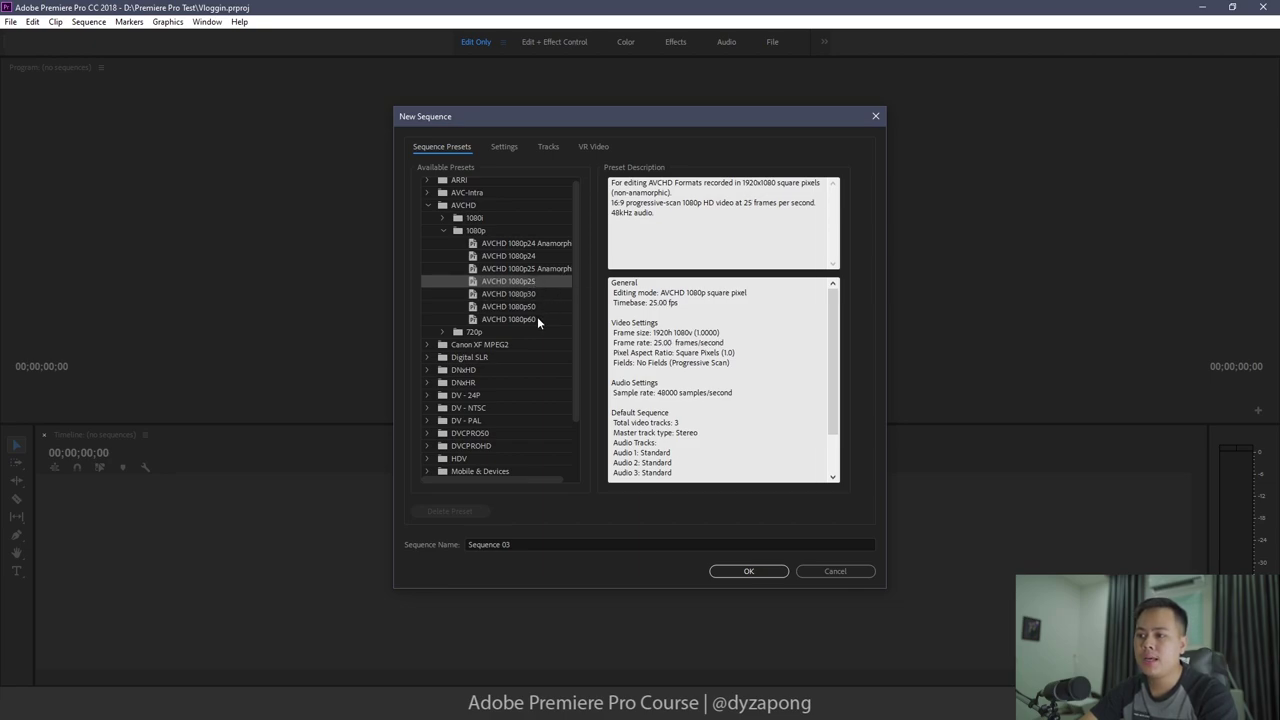
{"action": "left_click", "coordinate": [537, 319]}
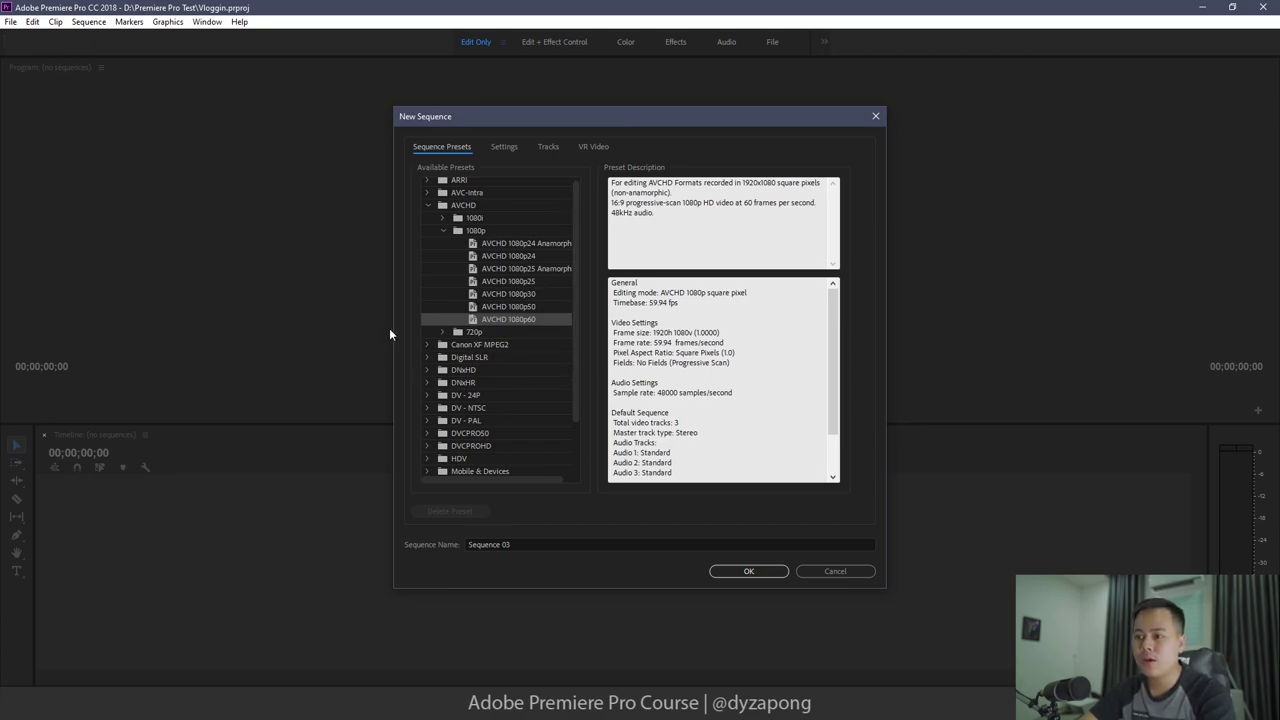
{"action": "scroll", "coordinate": [577, 260], "scroll_direction": "up", "scroll_amount": 1}
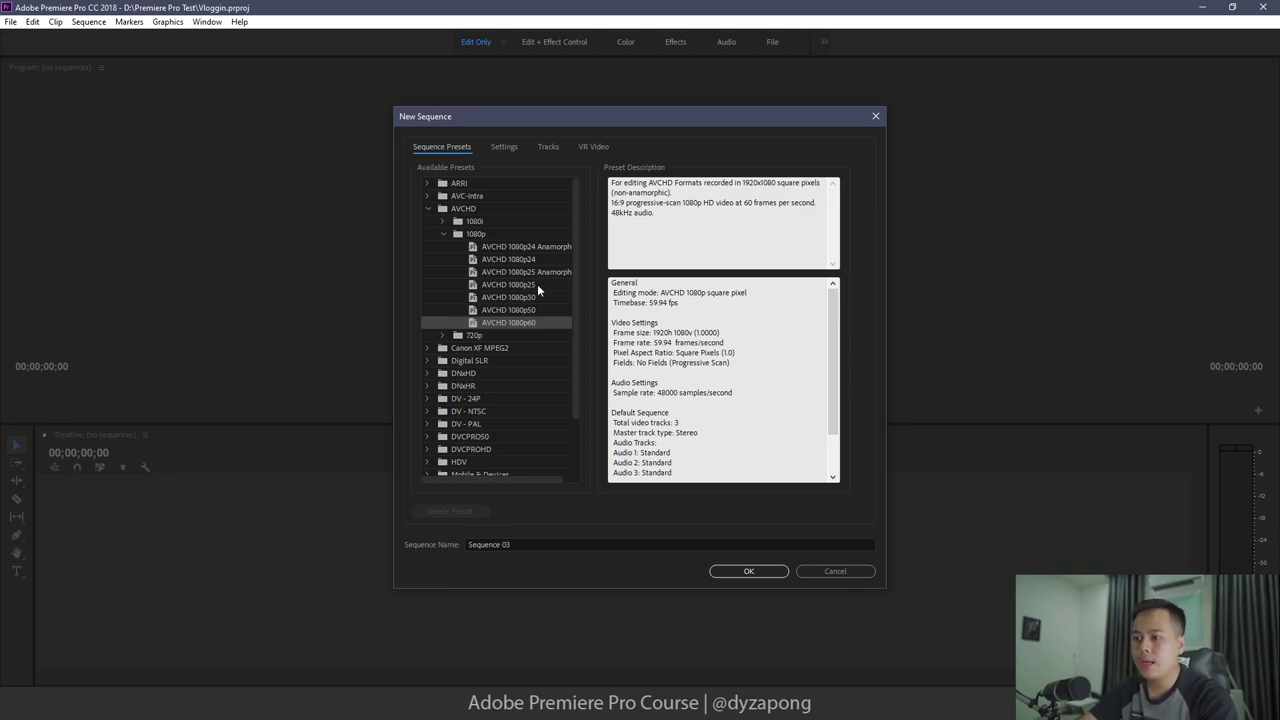
{"action": "left_click", "coordinate": [544, 285]}
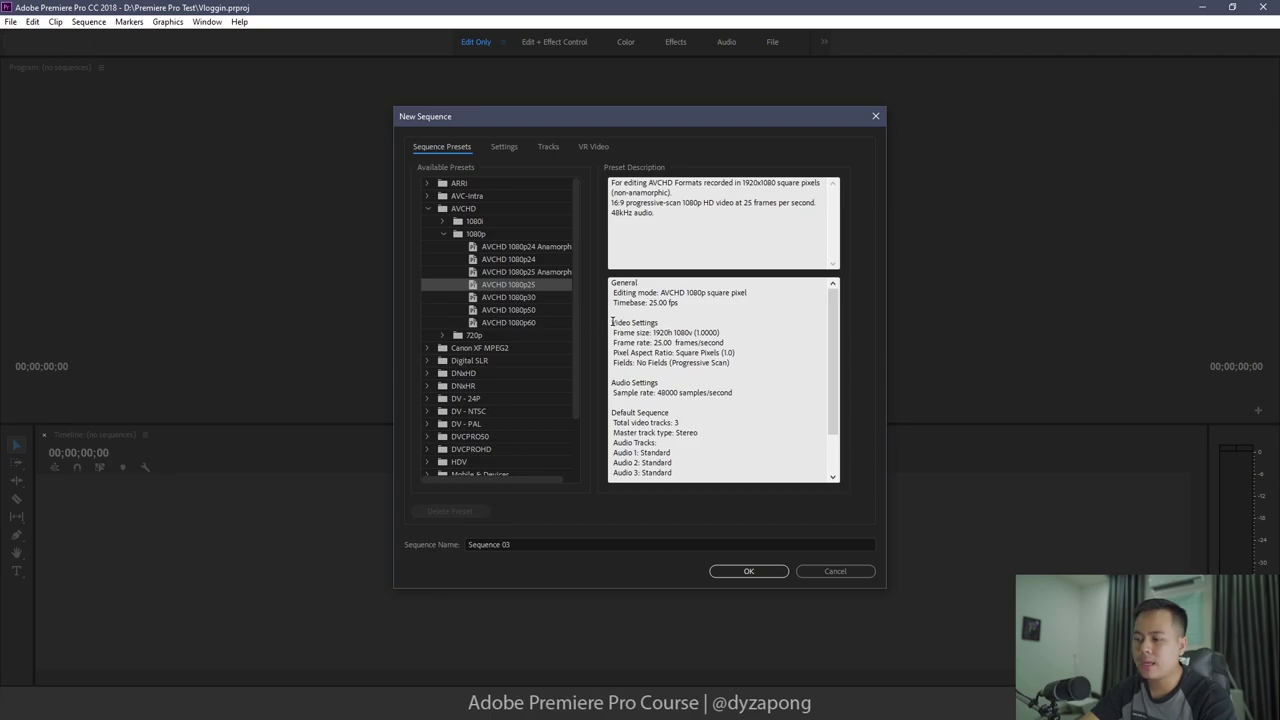
- Review the AVCHD 1080p25 description and show its detailed settings: 1920x1080, 25 fps, 48000 Hz
{"action": "left_click_drag", "start_coordinate": [612, 322], "coordinate": [728, 391]}
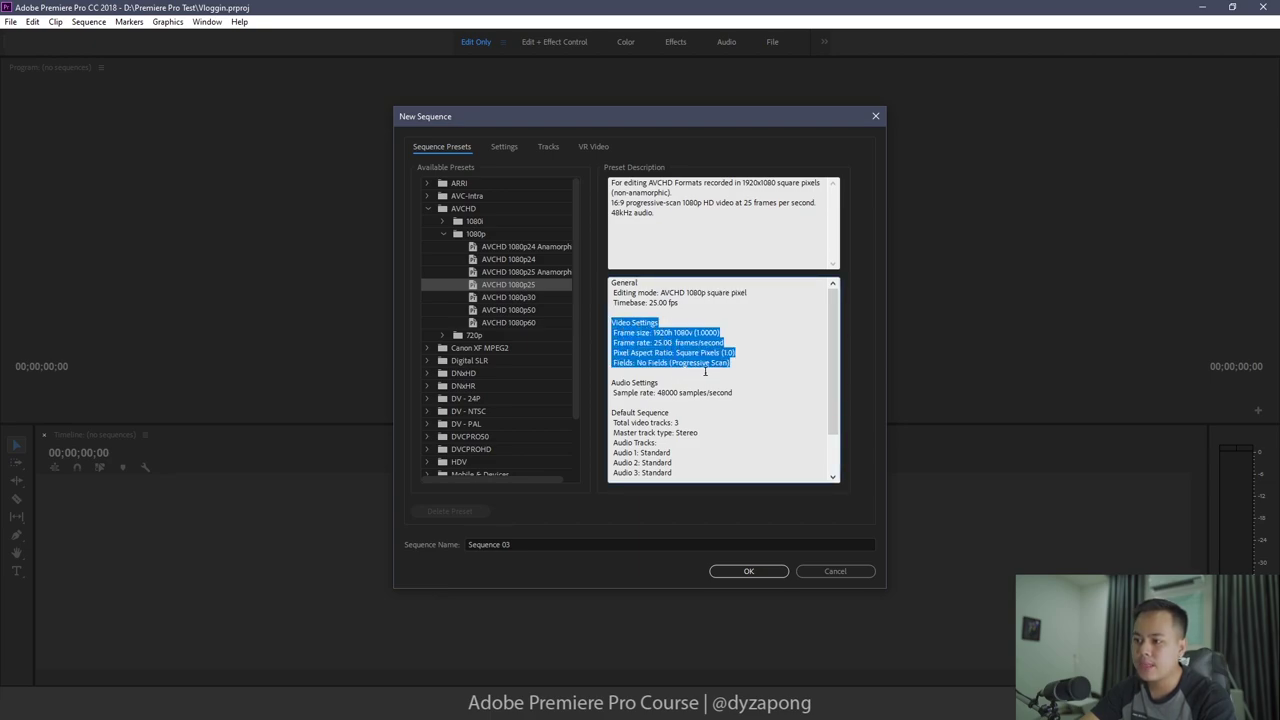
{"action": "left_click_drag", "start_coordinate": [728, 391], "coordinate": [716, 470]}
{"action": "left_click", "coordinate": [716, 458]}
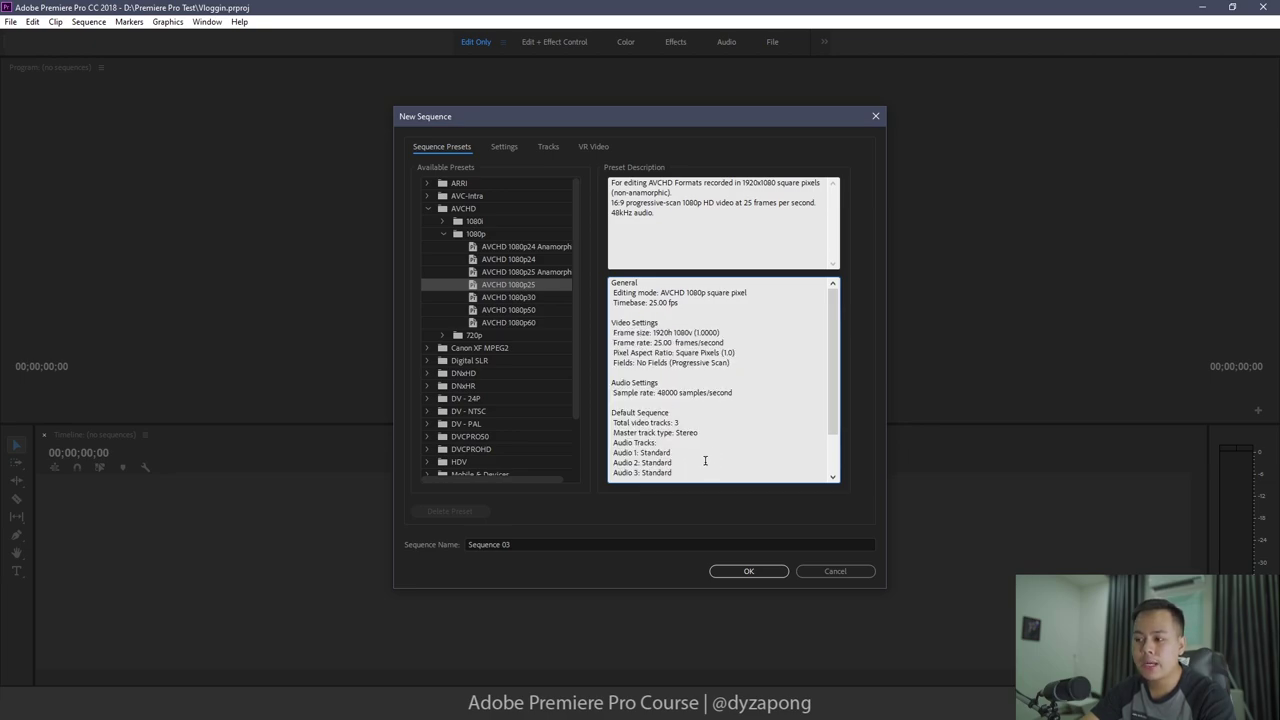
{"action": "scroll", "coordinate": [689, 479], "scroll_direction": "down", "scroll_amount": 1}
{"action": "scroll", "coordinate": [689, 440], "scroll_direction": "up", "scroll_amount": 1}
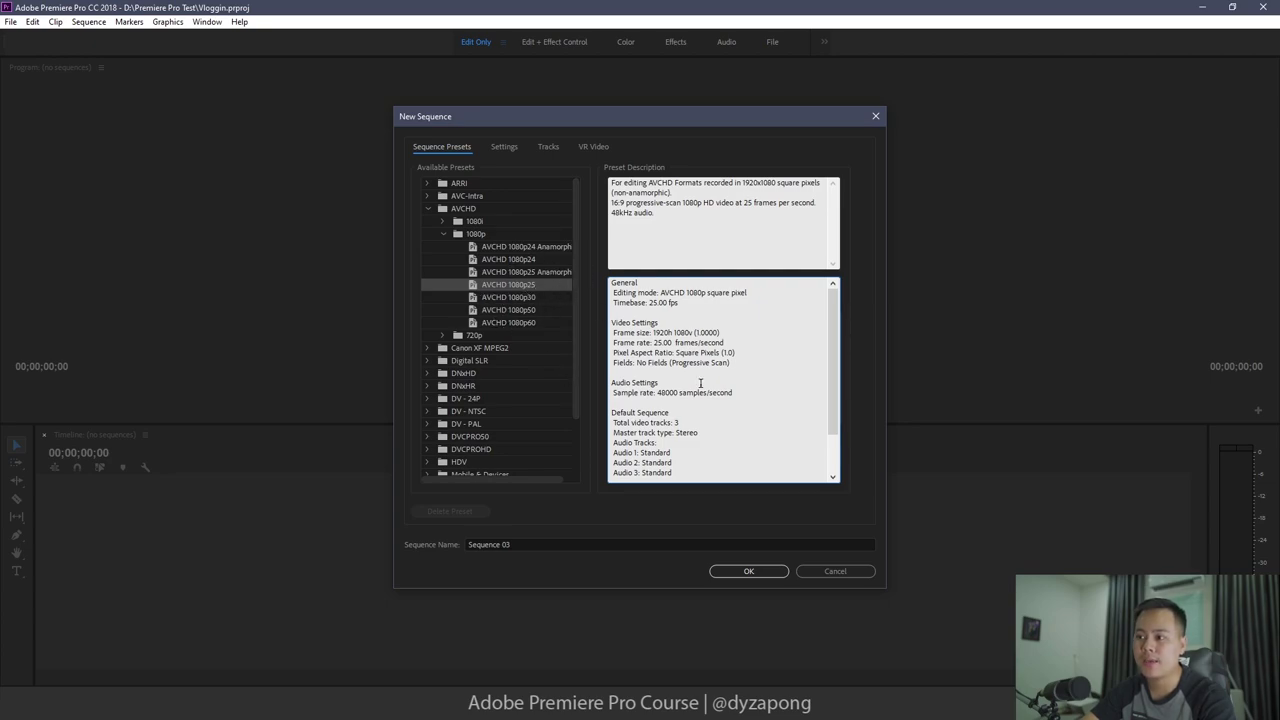
{"action": "left_click", "coordinate": [505, 283]}
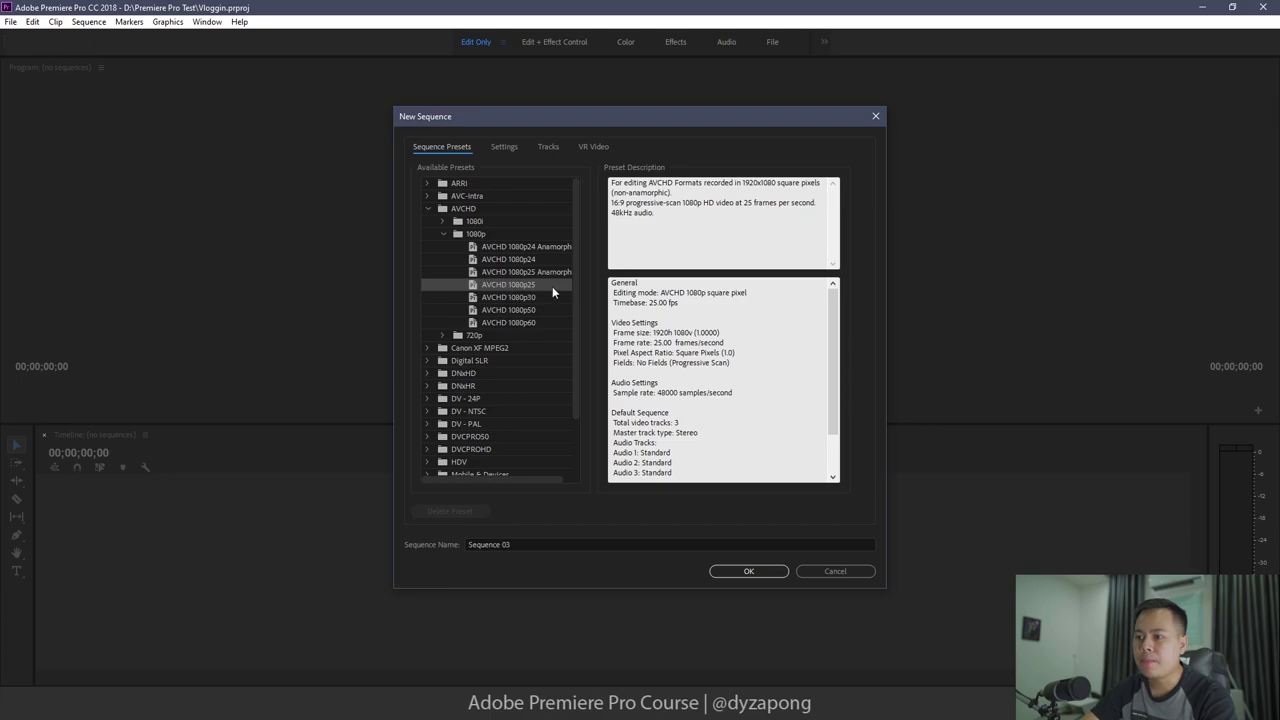
{"action": "left_click", "coordinate": [505, 147]}
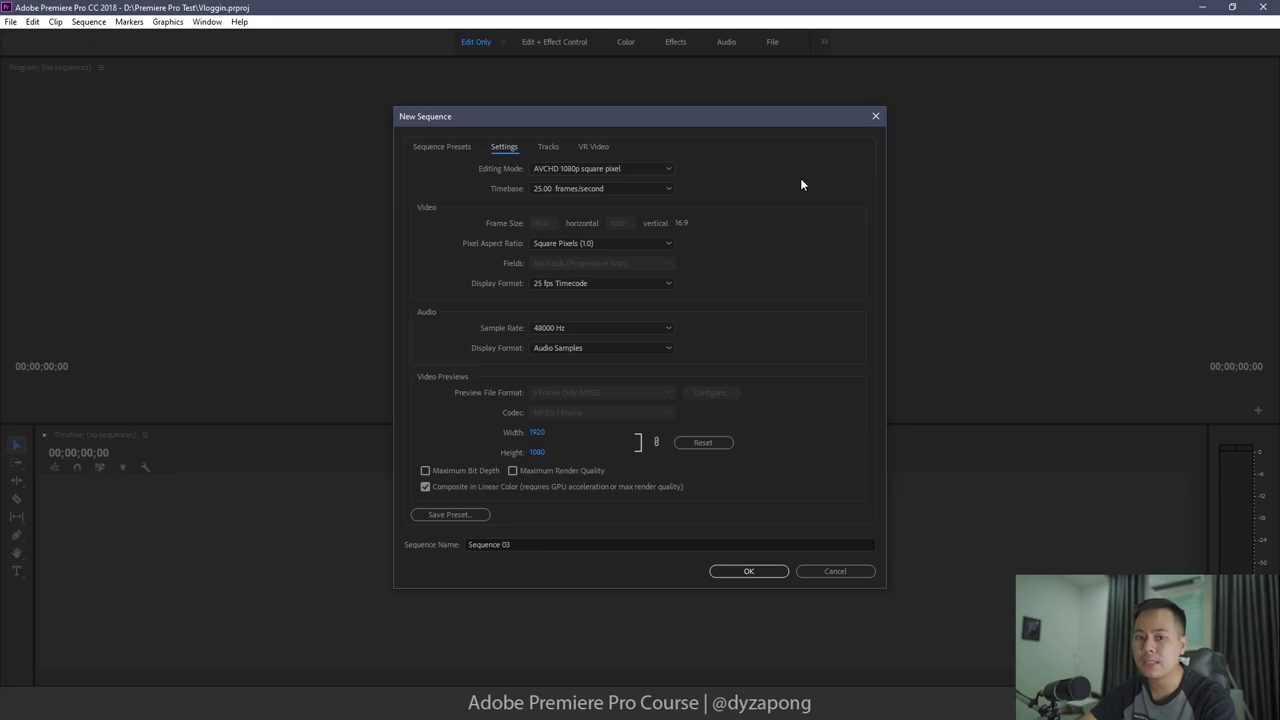
- Keep AVCHD 1080p square pixel editing mode and 25.00 fps timebase, then list the sample rates
{"action": "left_click", "coordinate": [608, 168]}
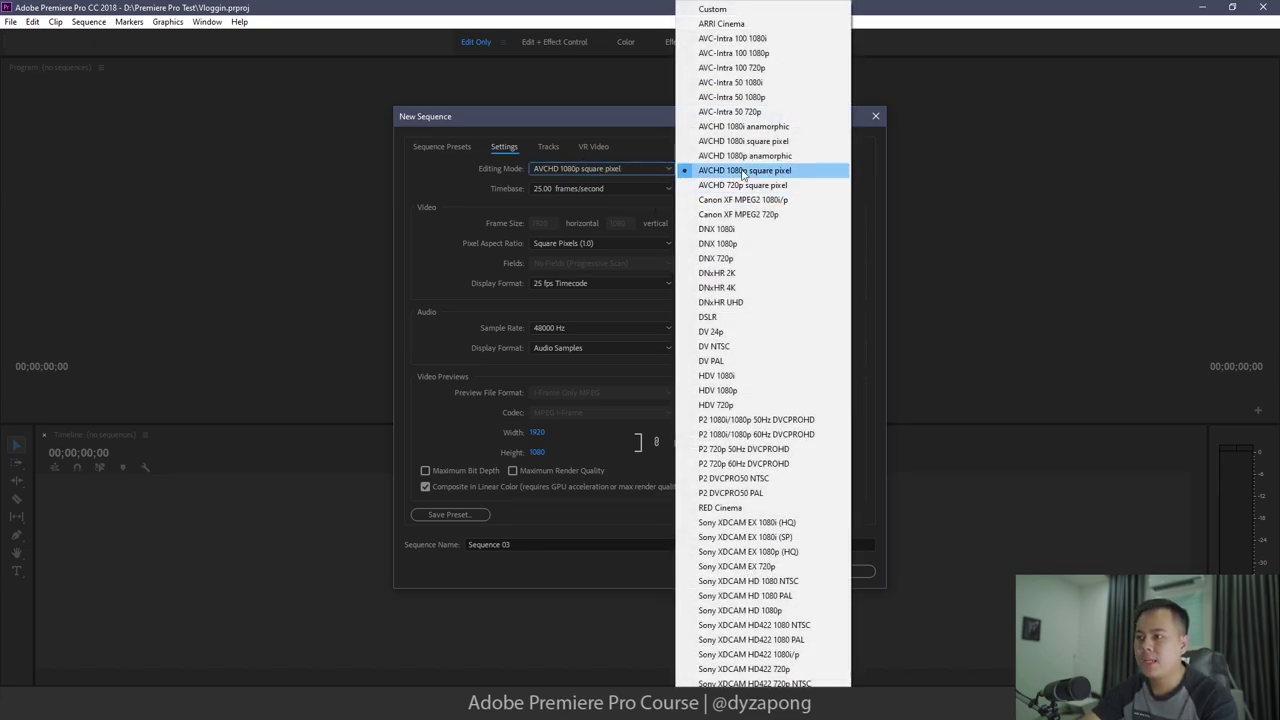
{"action": "left_click", "coordinate": [743, 172]}
{"action": "left_click", "coordinate": [657, 189]}
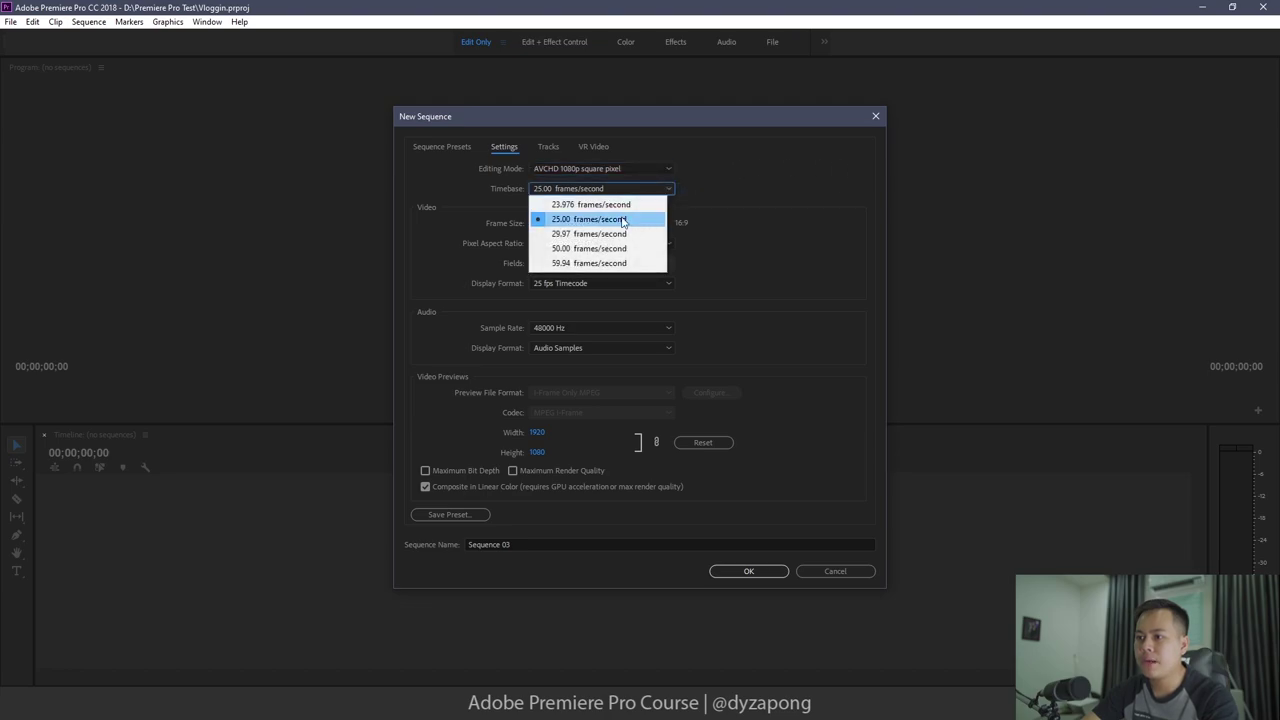
{"action": "left_click", "coordinate": [630, 220]}
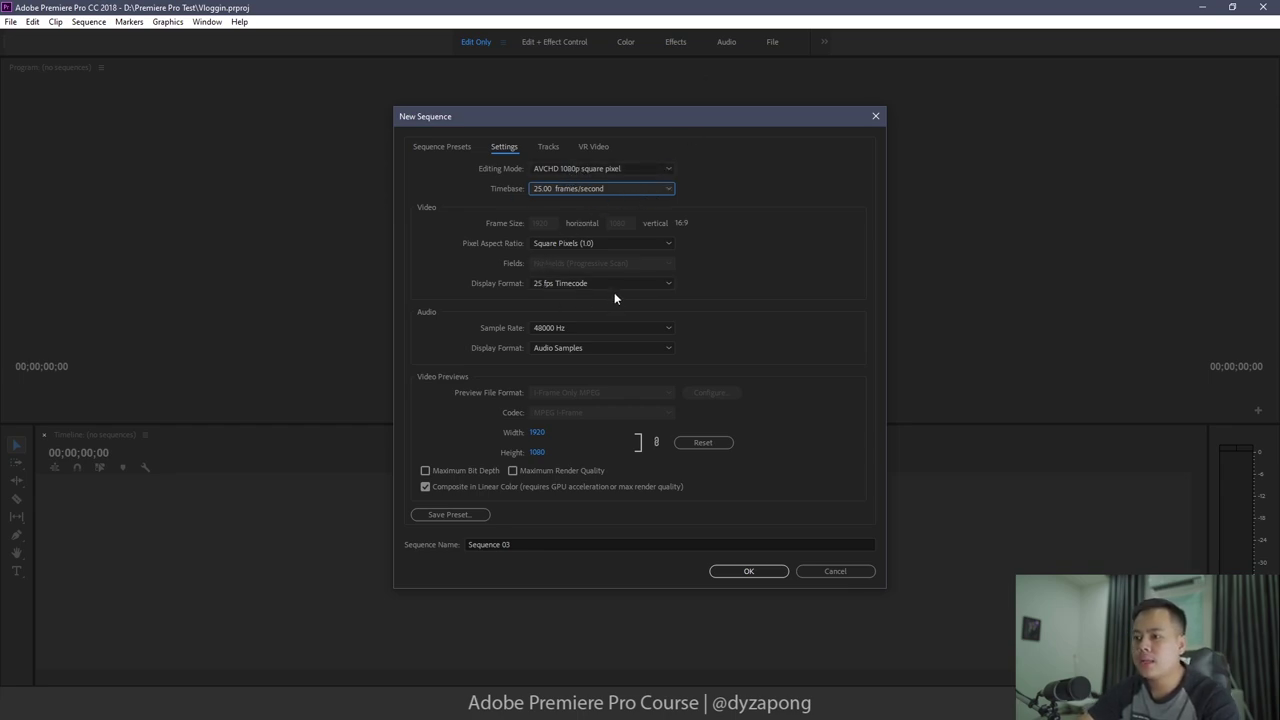
{"action": "left_click", "coordinate": [666, 330]}
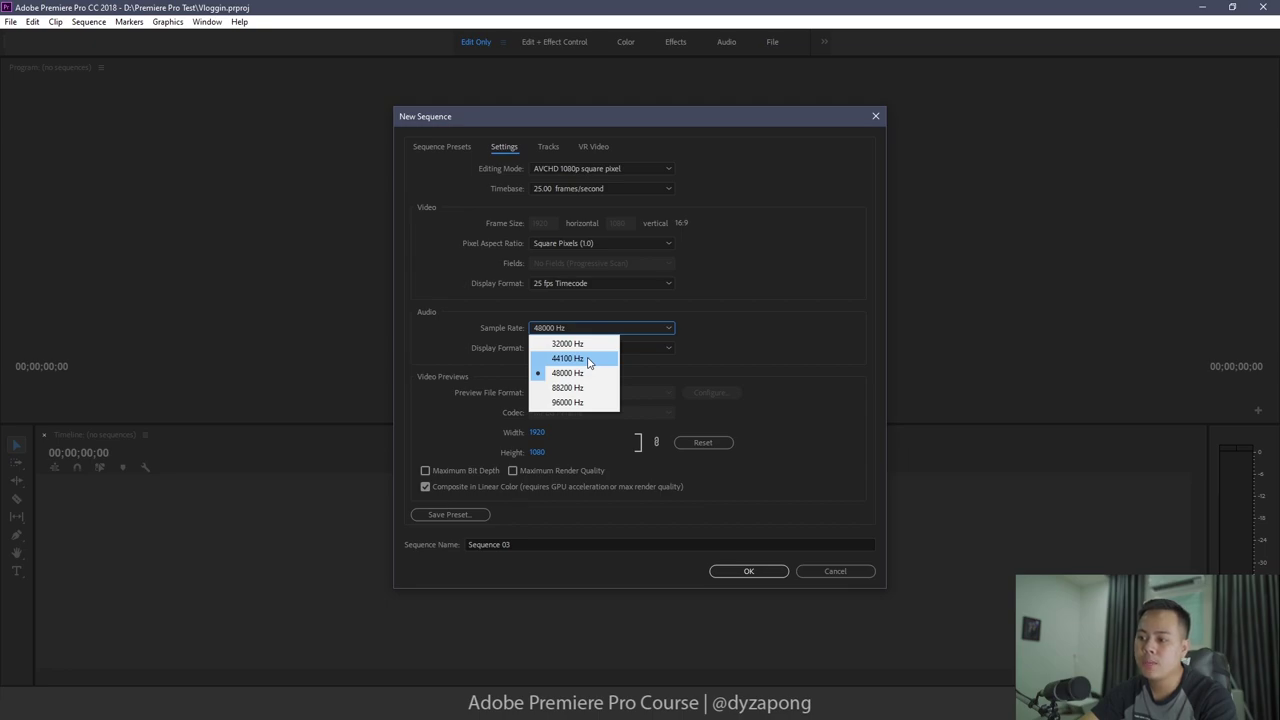
- Set the audio sample rate to 44100 Hz with Audio Samples as the display format
{"action": "left_click", "coordinate": [588, 359]}
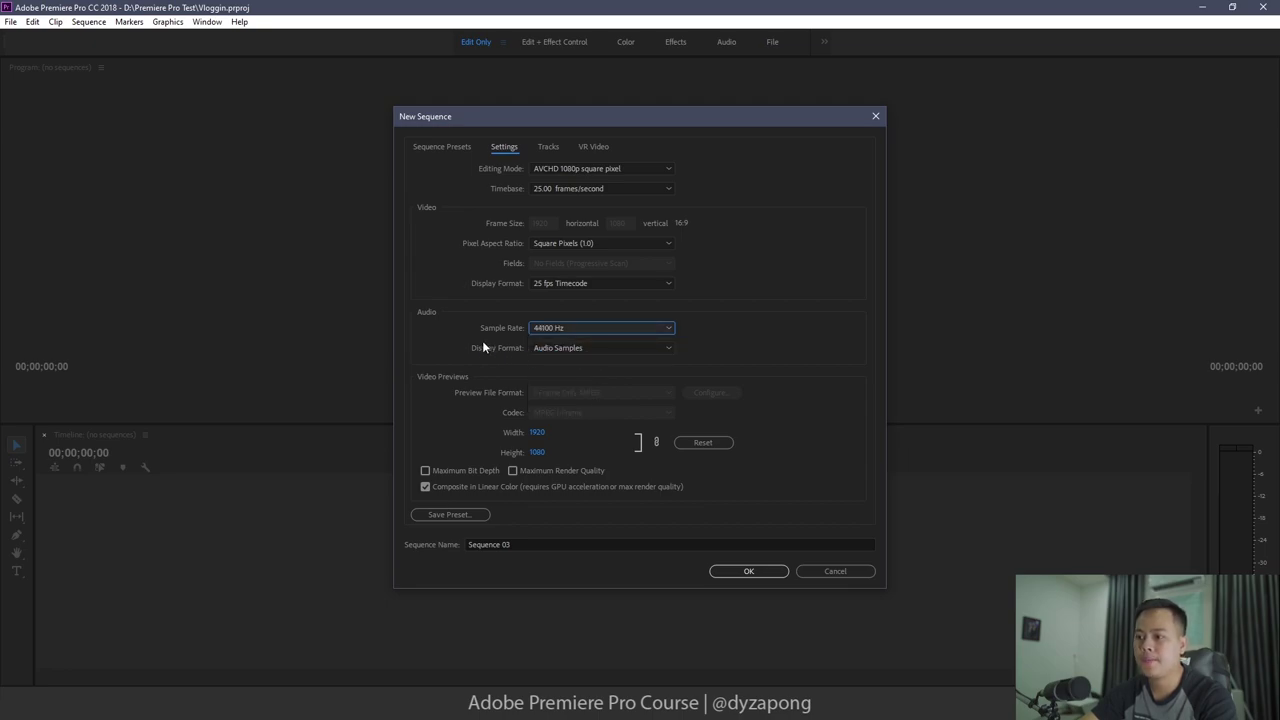
{"action": "left_click", "coordinate": [659, 350]}
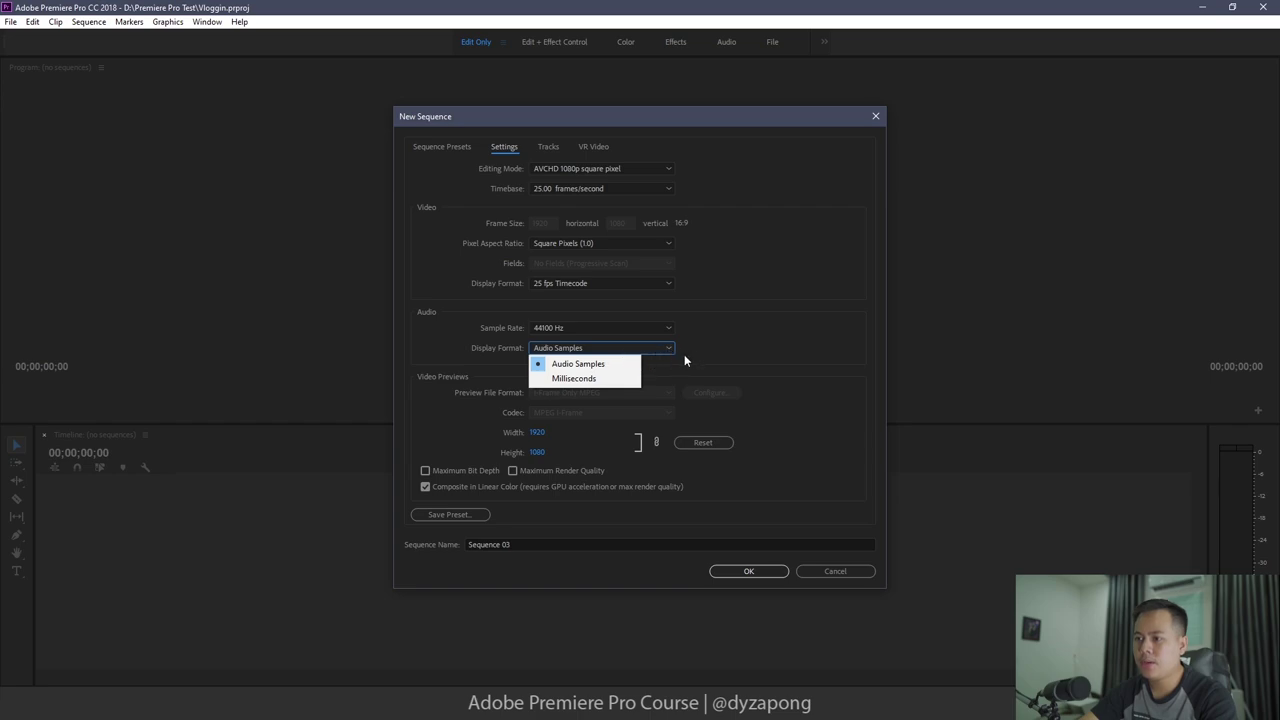
{"action": "left_click", "coordinate": [598, 363]}
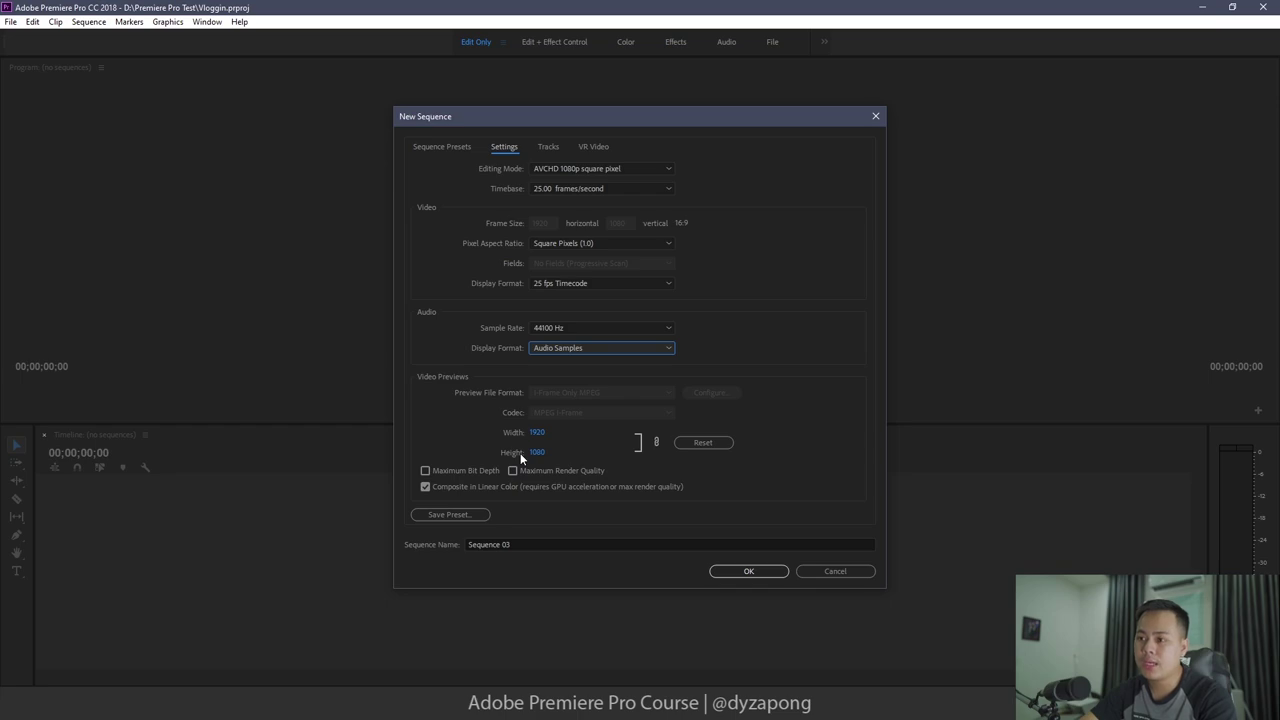
{"action": "left_click", "coordinate": [538, 435]}
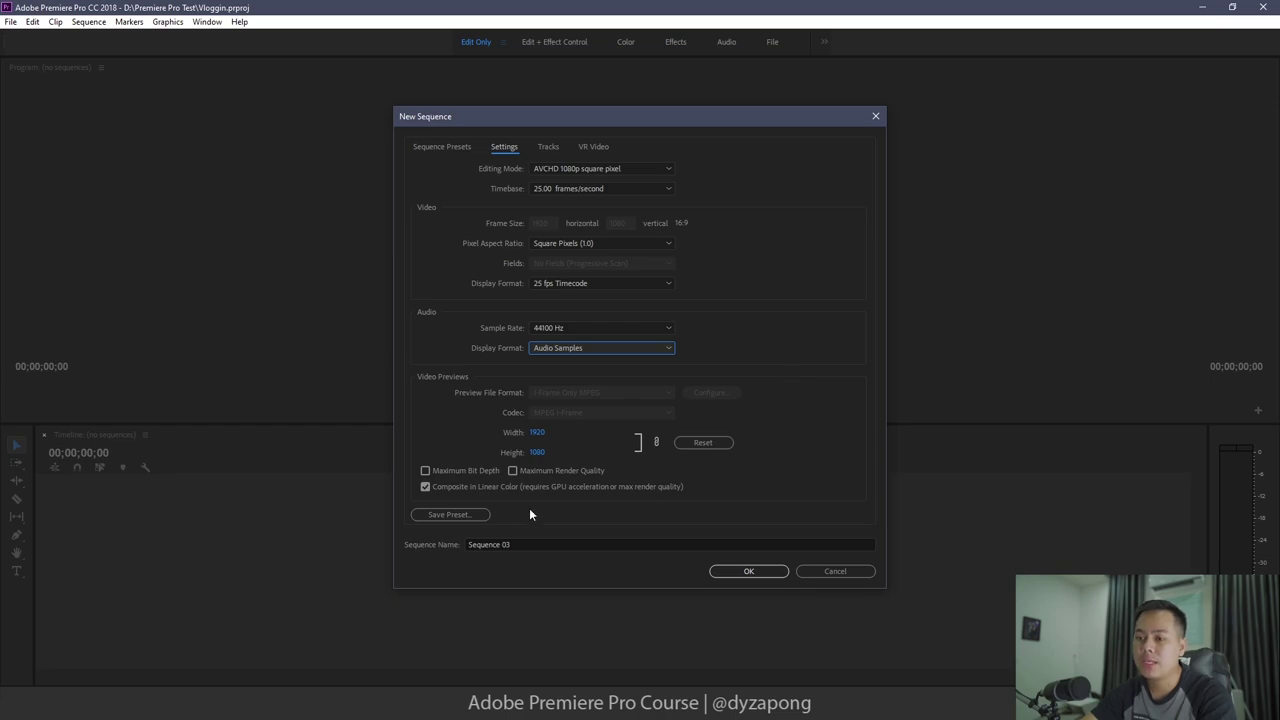
- Save the settings as preset 'My Vlog 1080p 25fps' with description '2020 new start'
{"action": "left_click", "coordinate": [474, 514]}
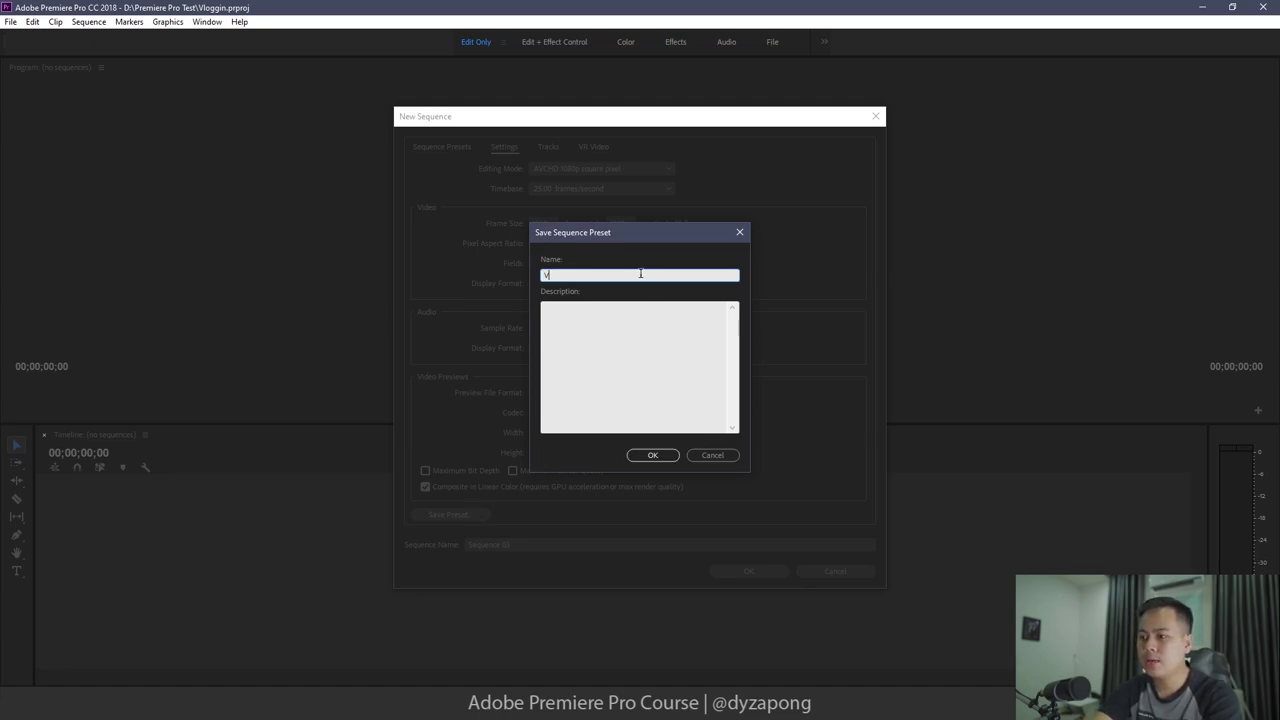
{"action": "type", "text": "My Vlog"}
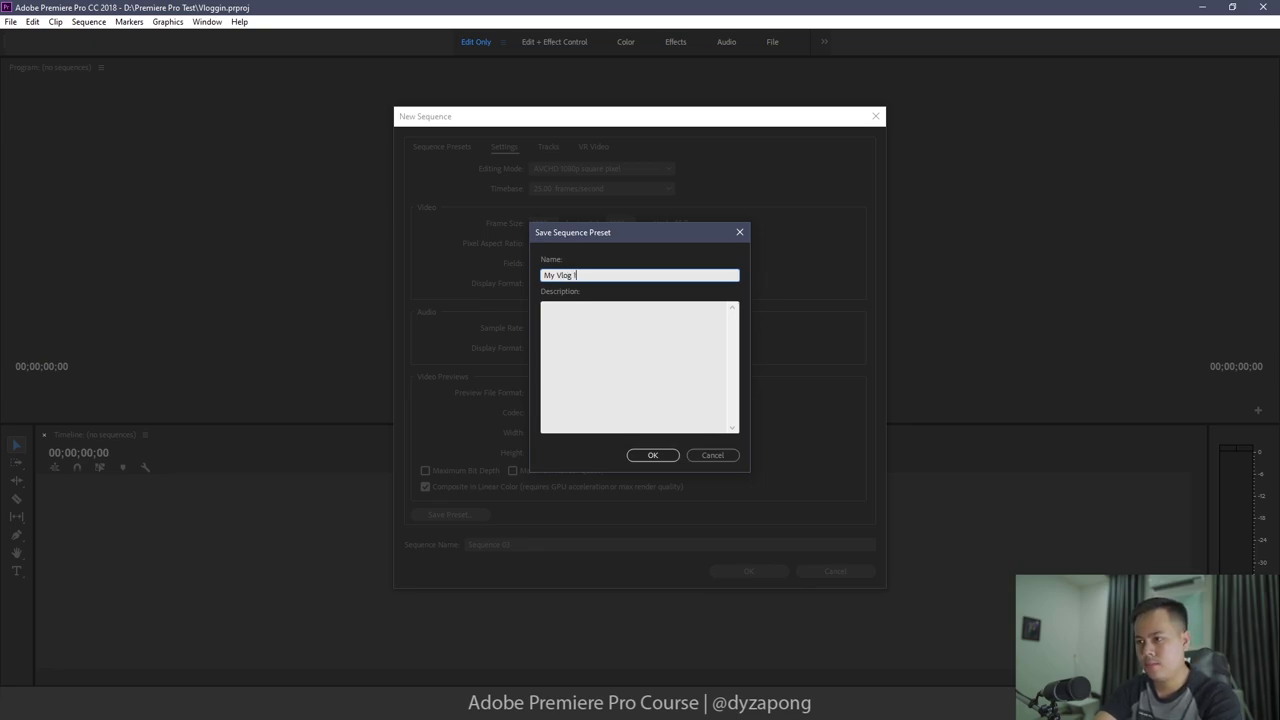
{"action": "type", "text": " 1080p"}
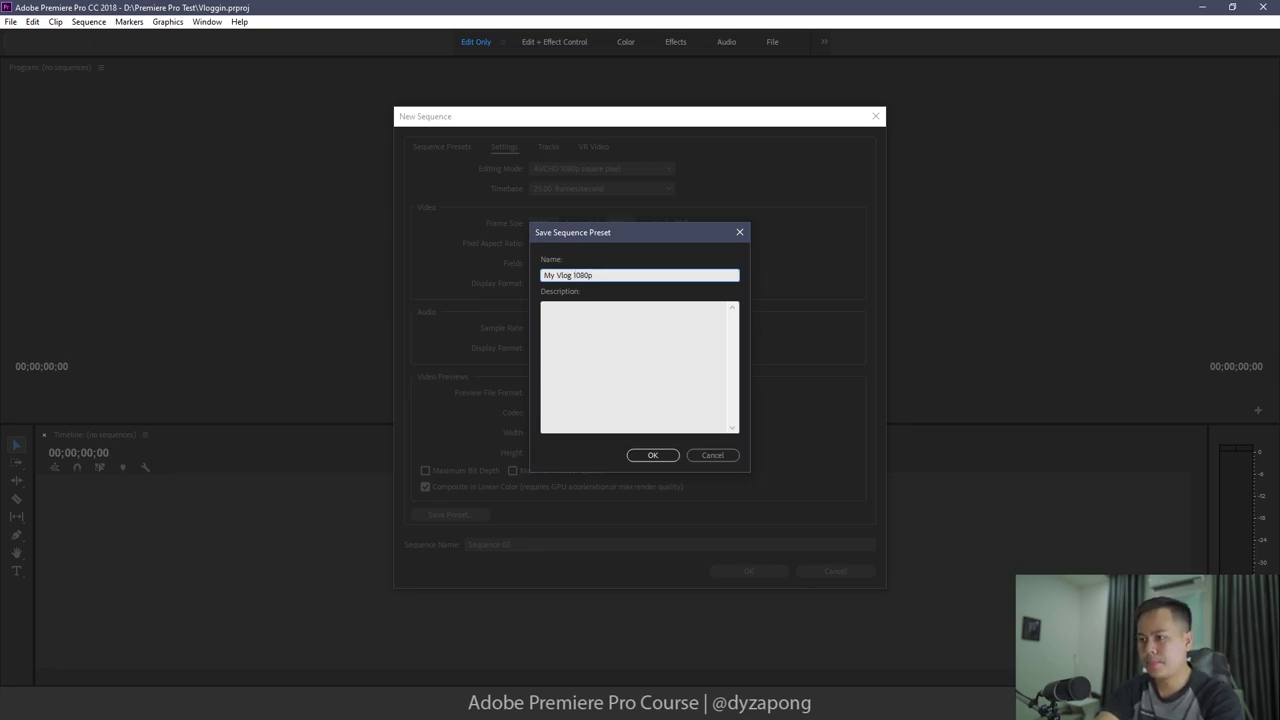
{"action": "type", "text": " 25f"}
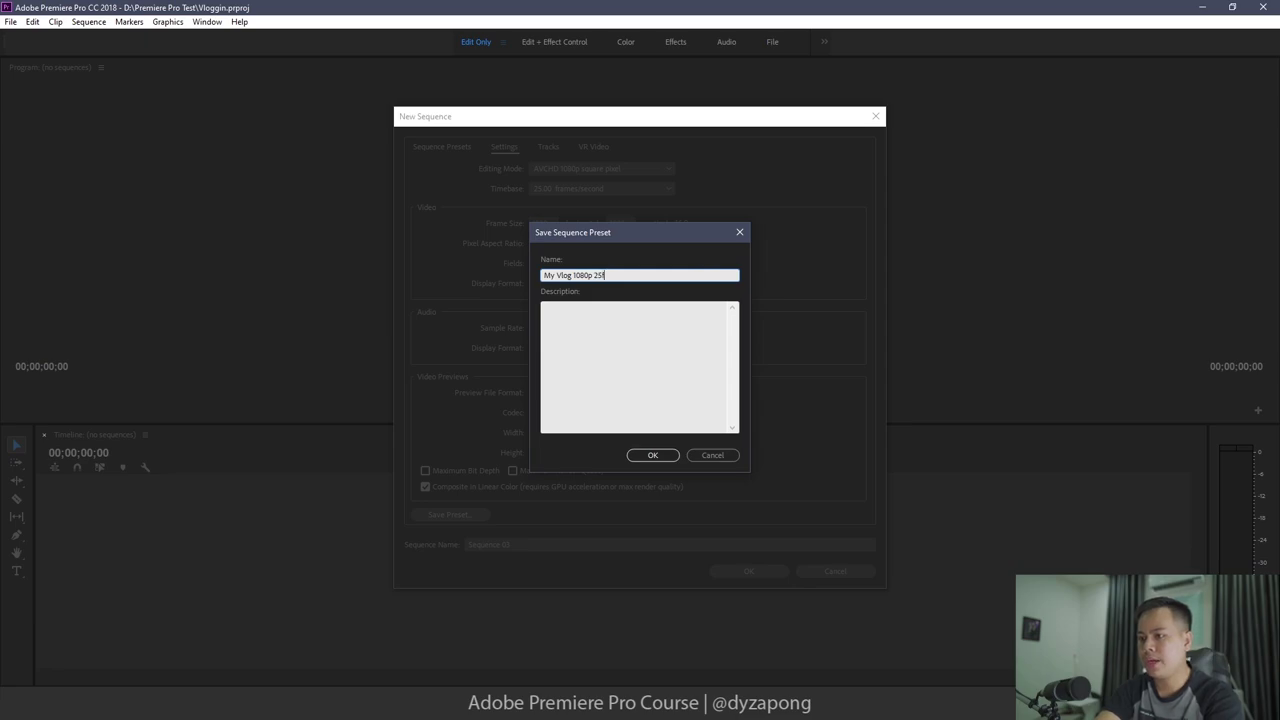
{"action": "type", "text": "ps"}
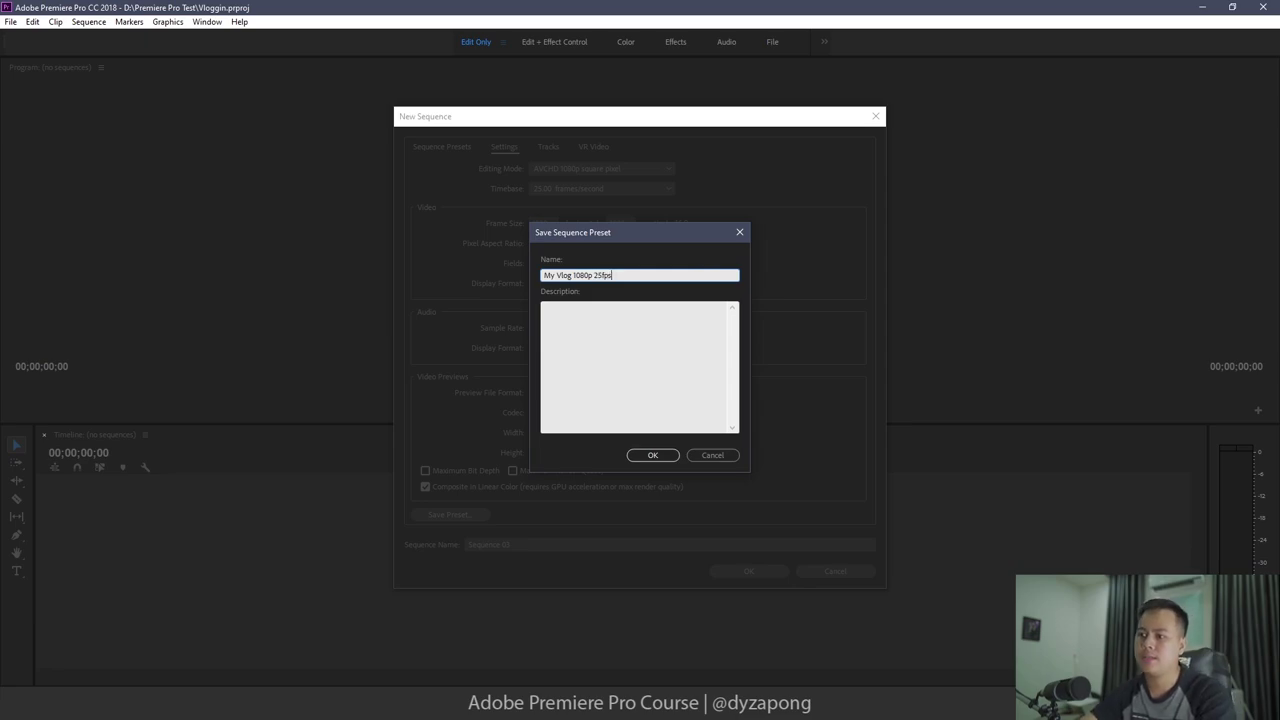
{"action": "left_click", "coordinate": [651, 319]}
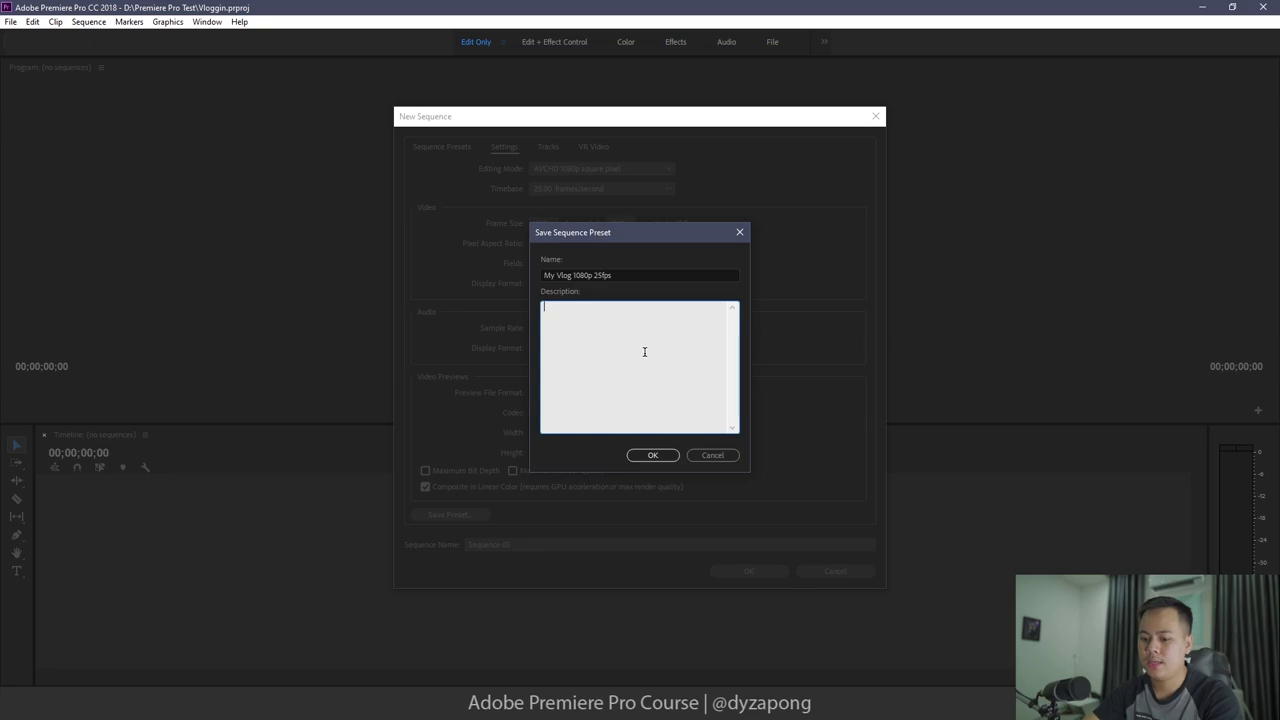
{"action": "type", "text": "2020 "}
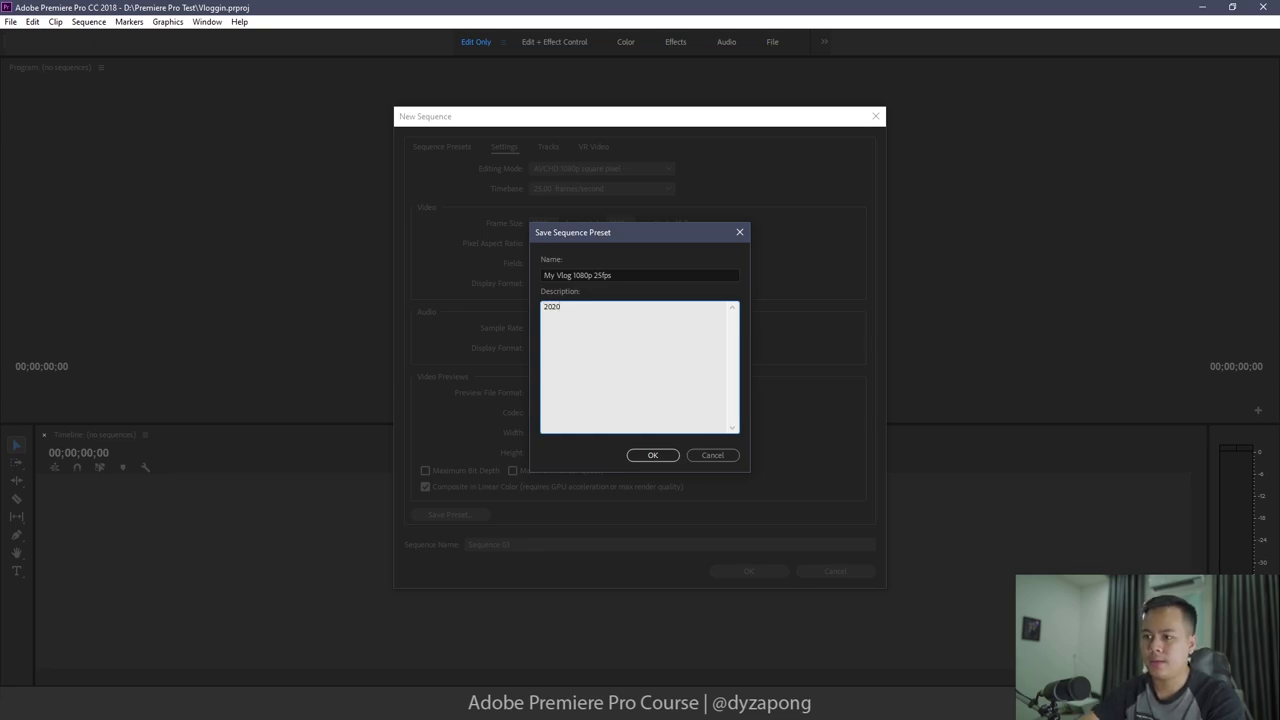
{"action": "type", "text": "new s"}
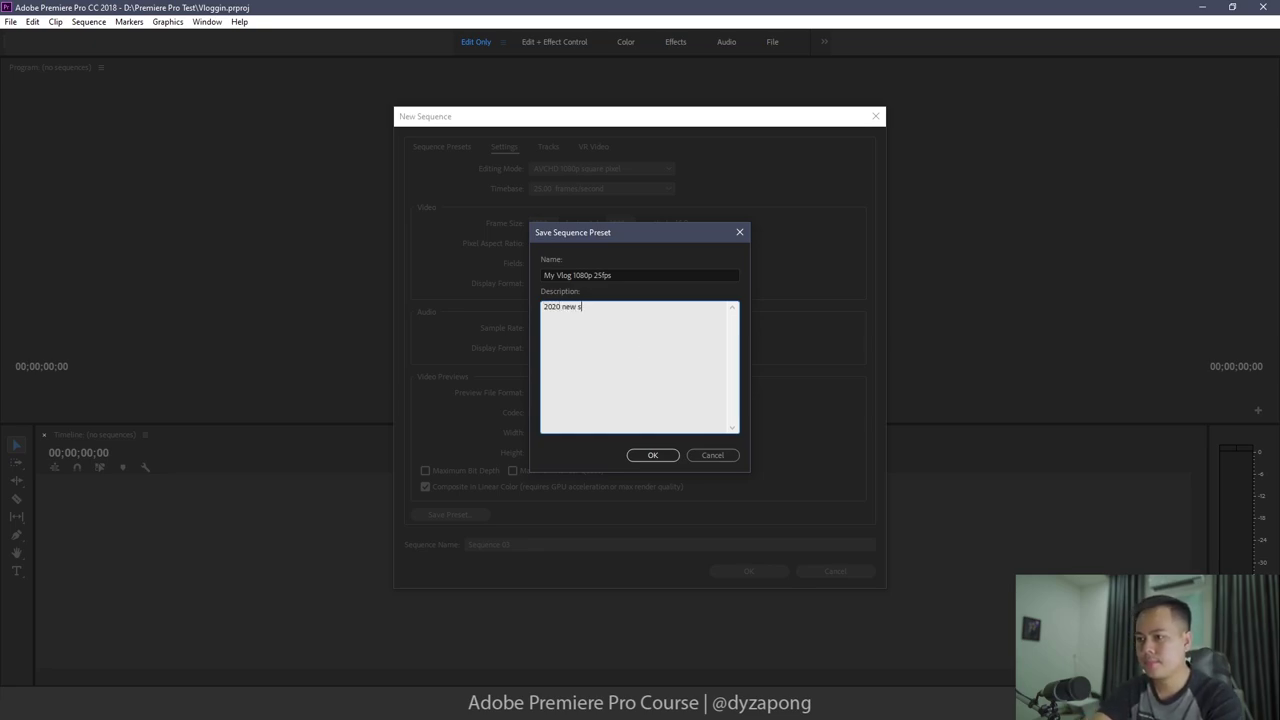
{"action": "type", "text": "tart"}
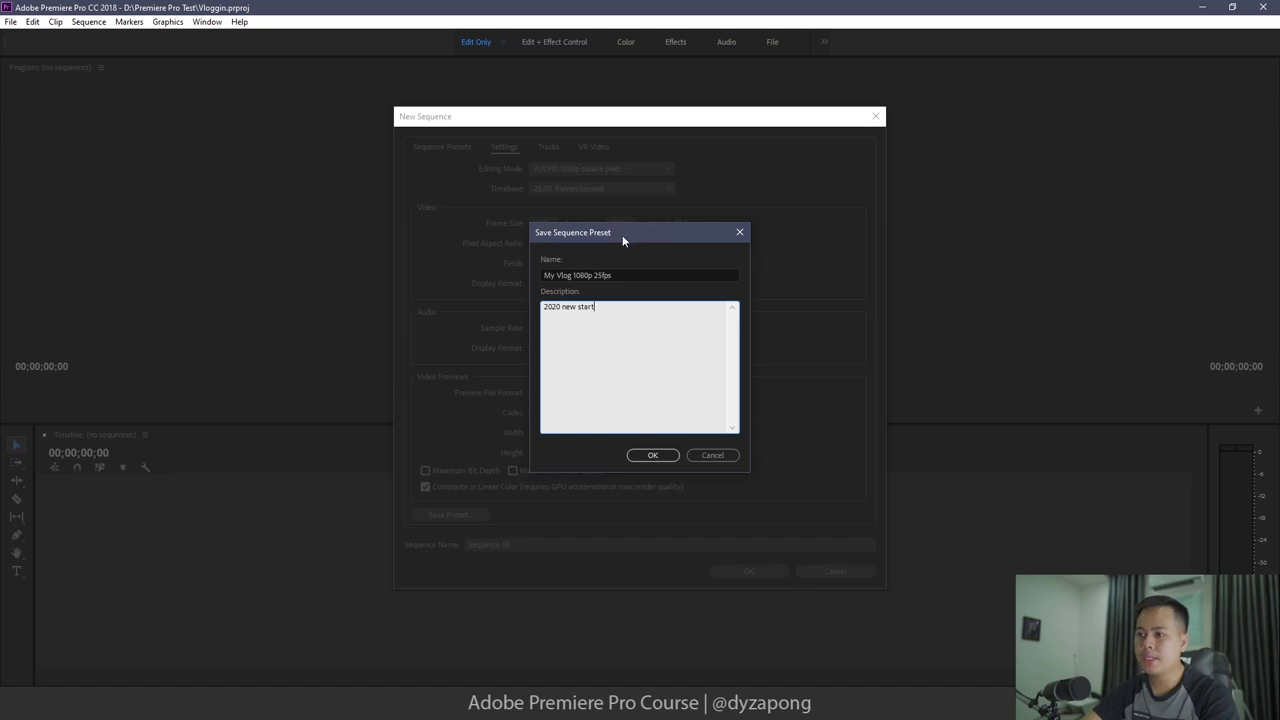
{"action": "left_click", "coordinate": [655, 456]}
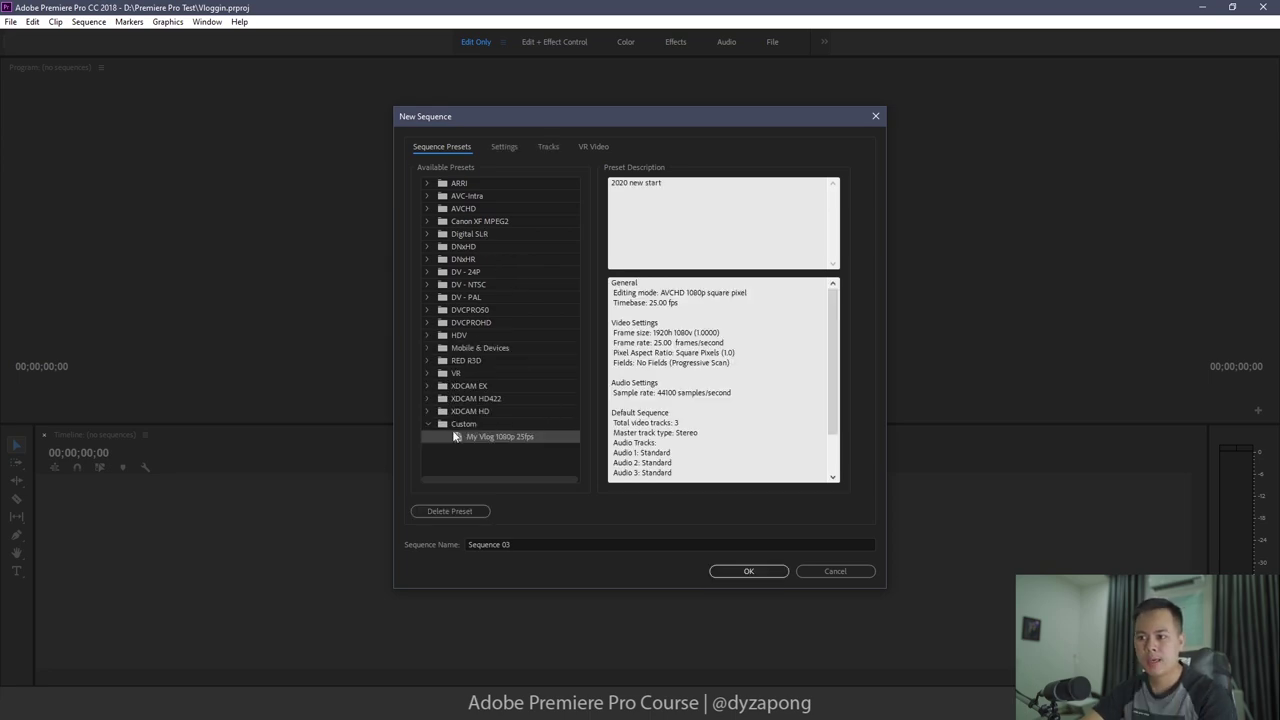
- Pick My Vlog 1080p 25fps from the Custom presets folder and select the Sequence Name field
{"action": "left_click", "coordinate": [449, 424]}
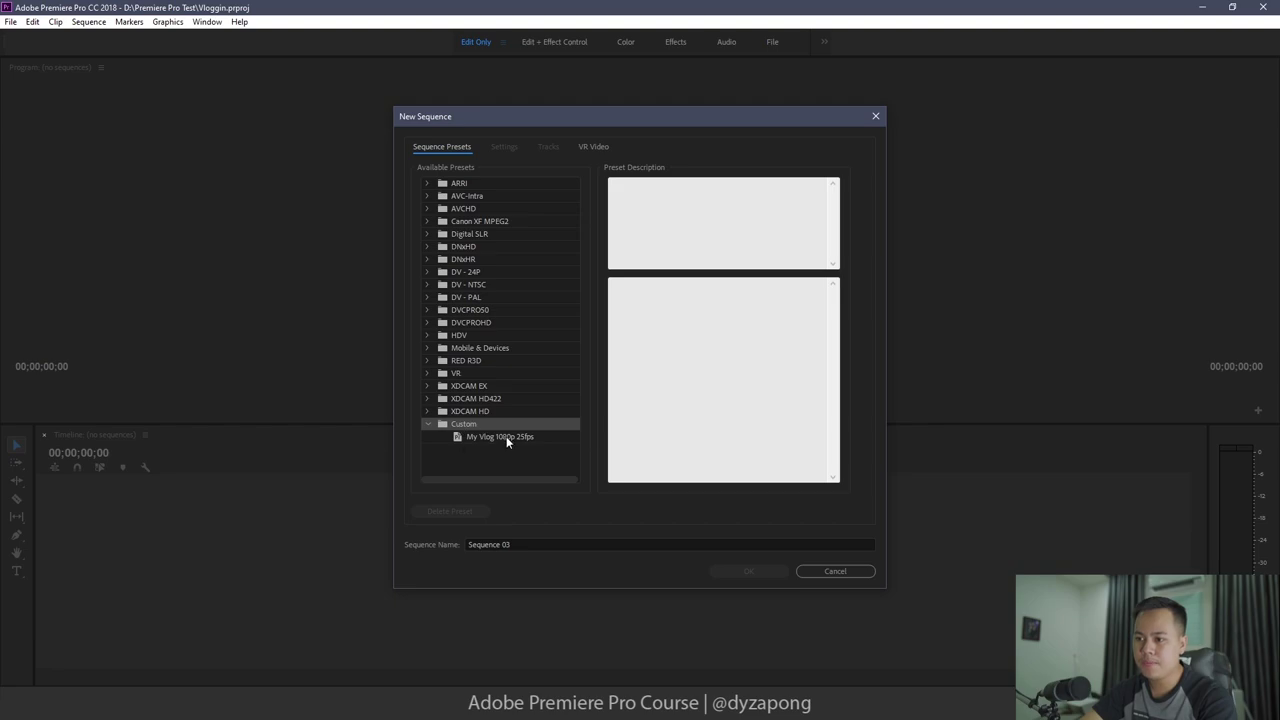
{"action": "left_click", "coordinate": [506, 438]}
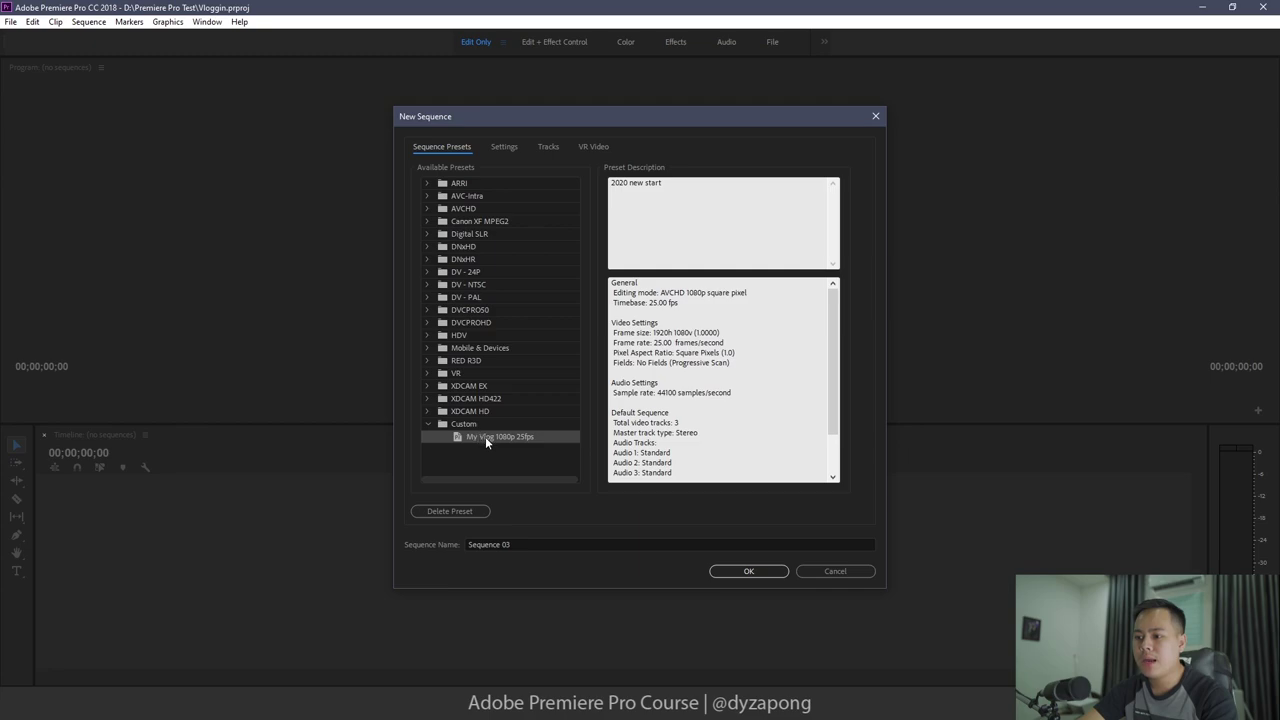
{"action": "left_click", "coordinate": [528, 544]}
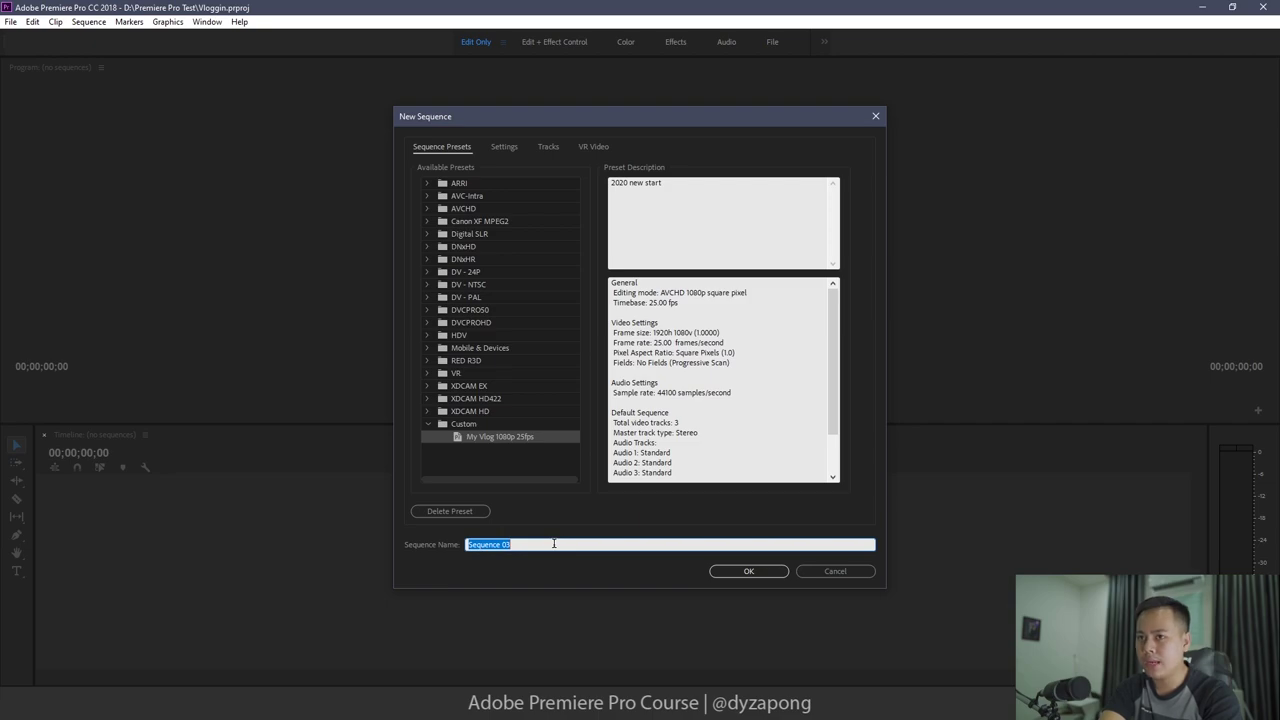
- Name the new sequence 'Kampot 2020' and create it
{"action": "left_click", "coordinate": [553, 543]}
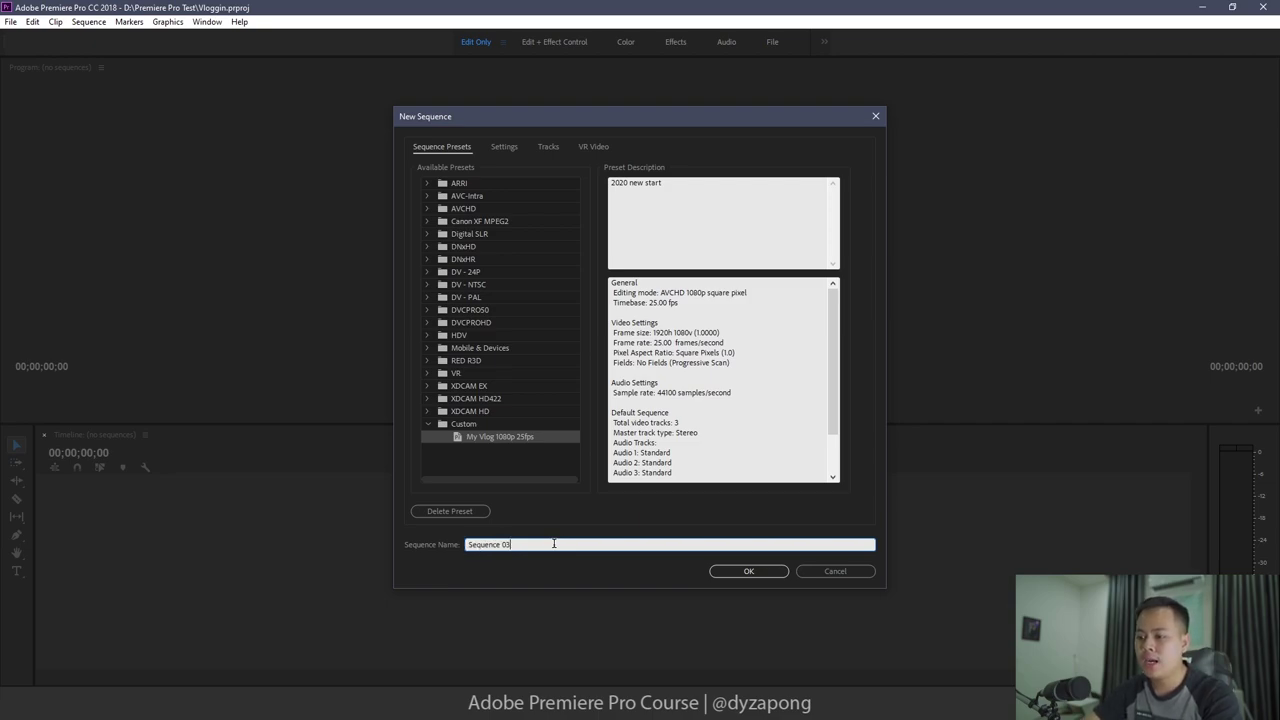
{"action": "triple_click", "coordinate": [553, 543]}
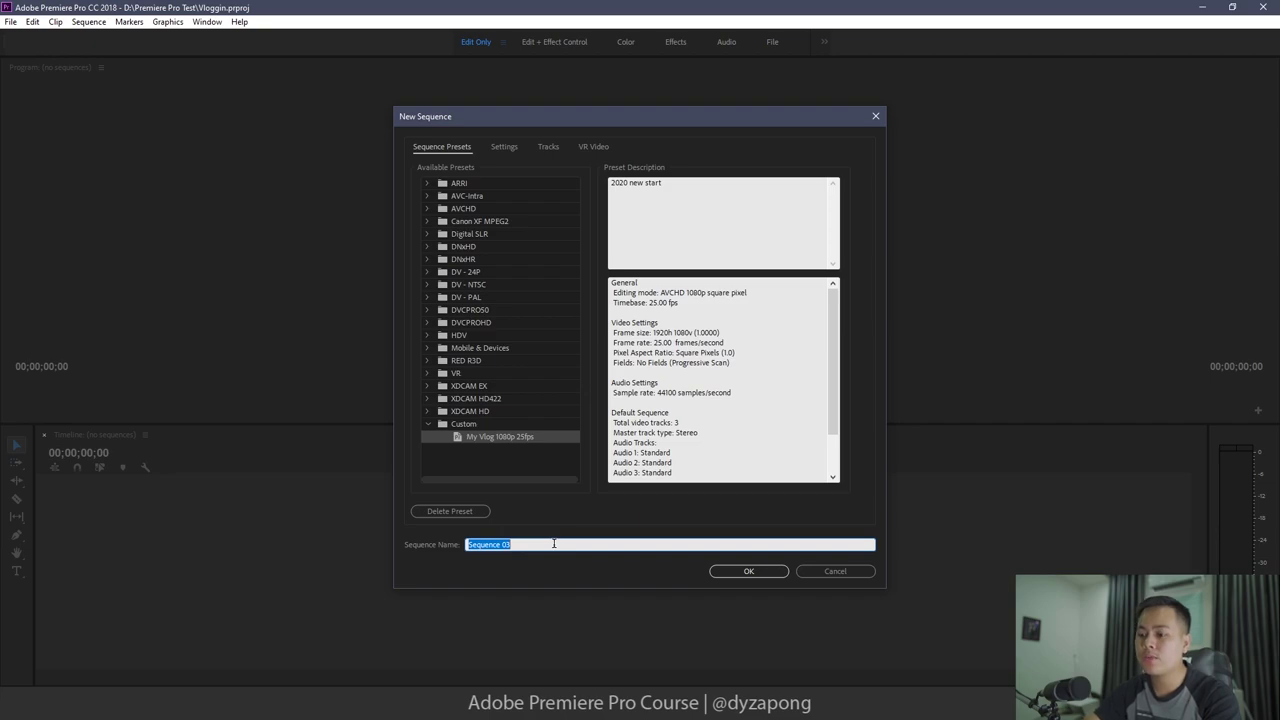
{"action": "type", "text": "Vam"}
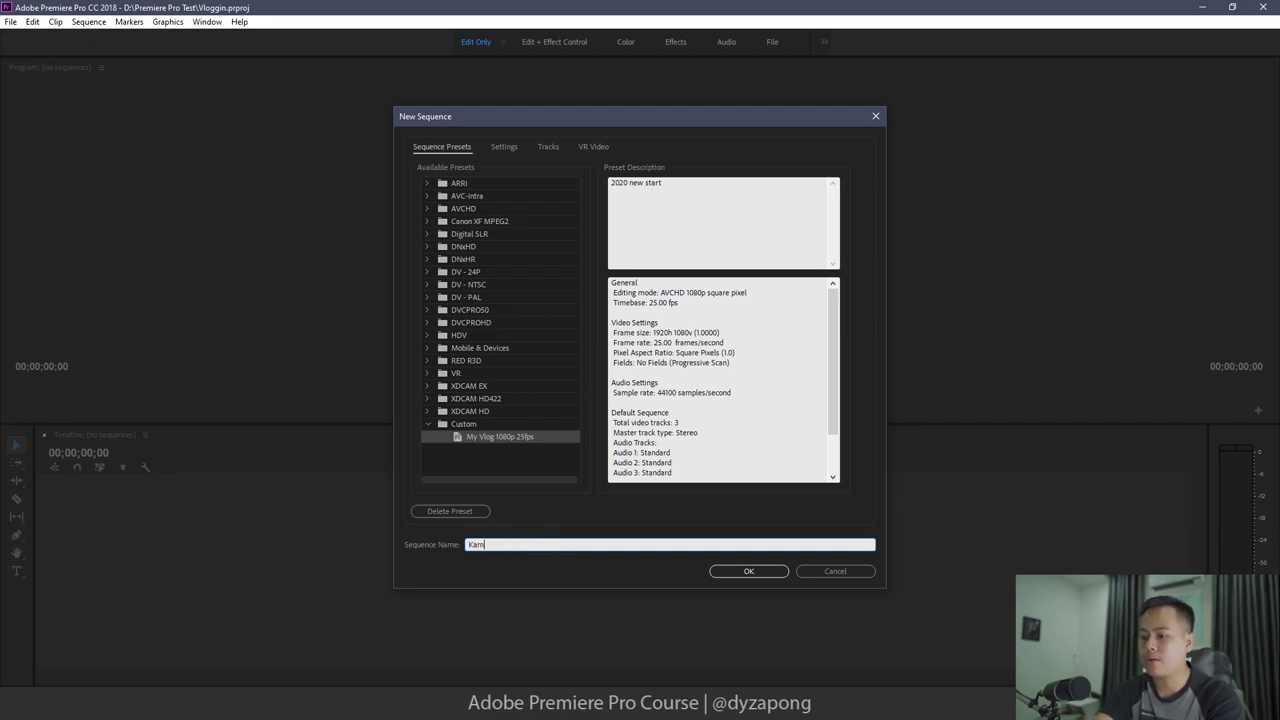
{"action": "type", "text": "pot"}
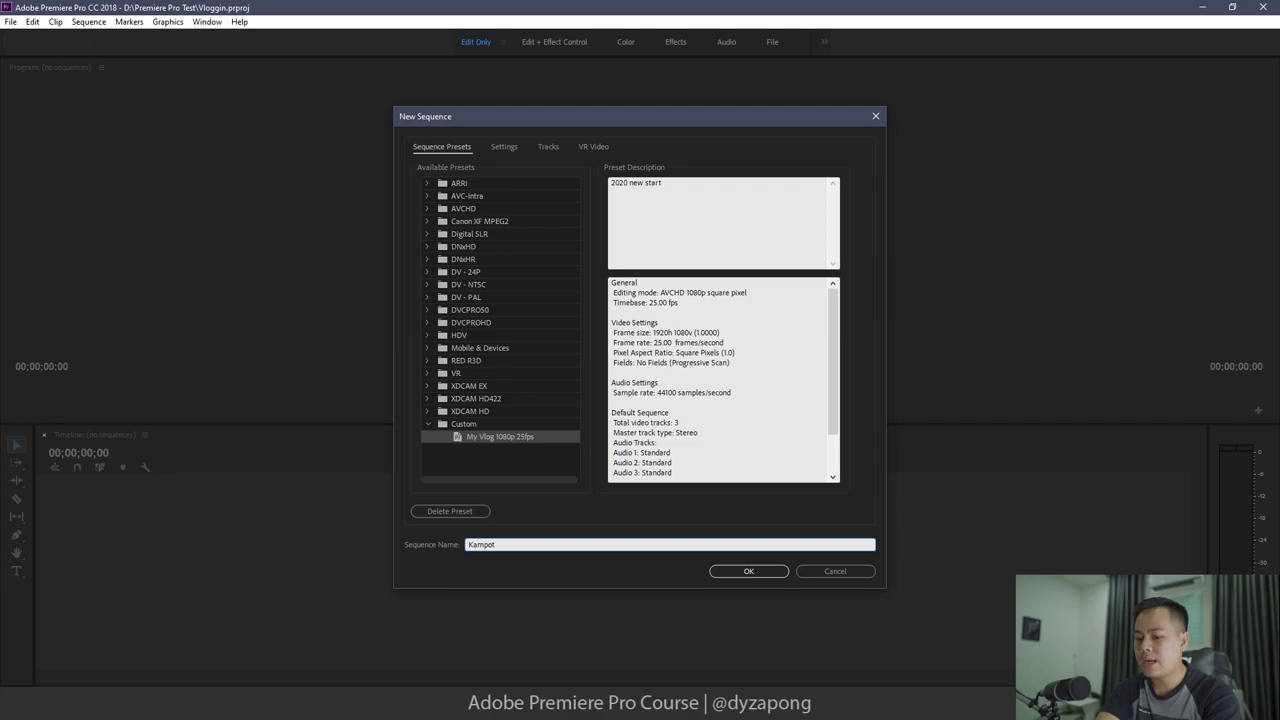
{"action": "type", "text": " 2020"}
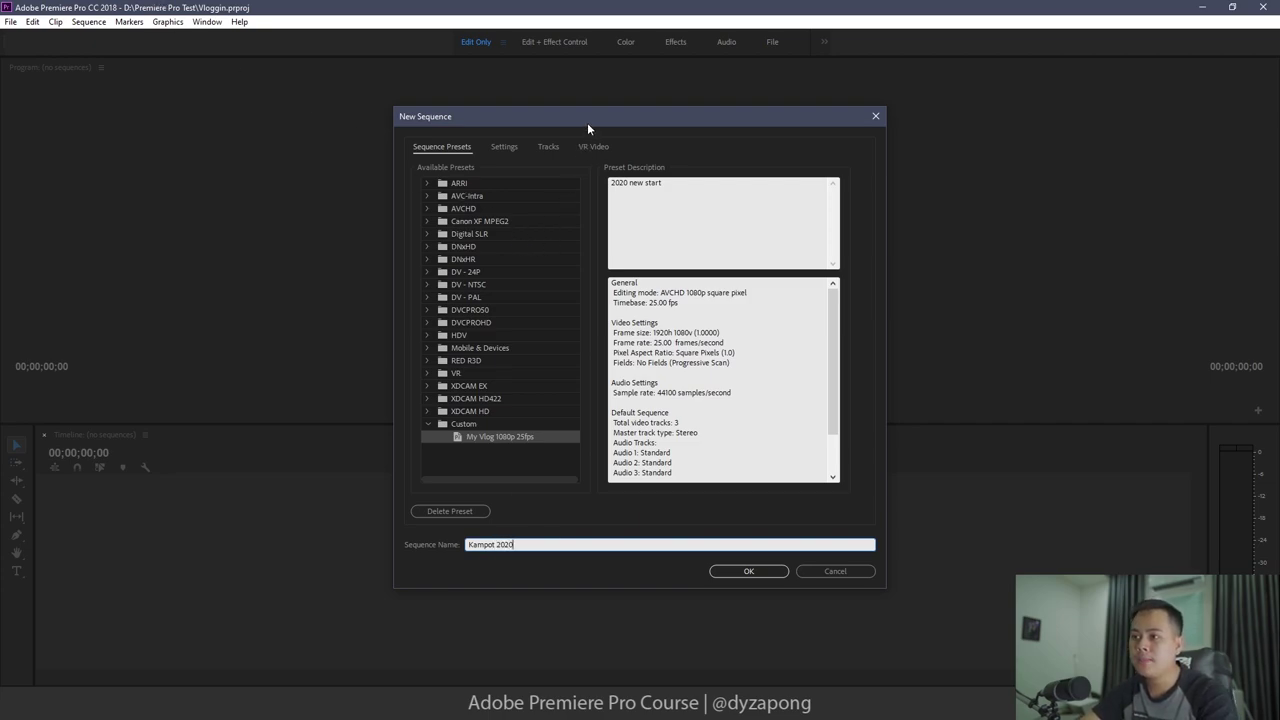
{"action": "left_click_drag", "start_coordinate": [515, 544], "coordinate": [447, 545]}
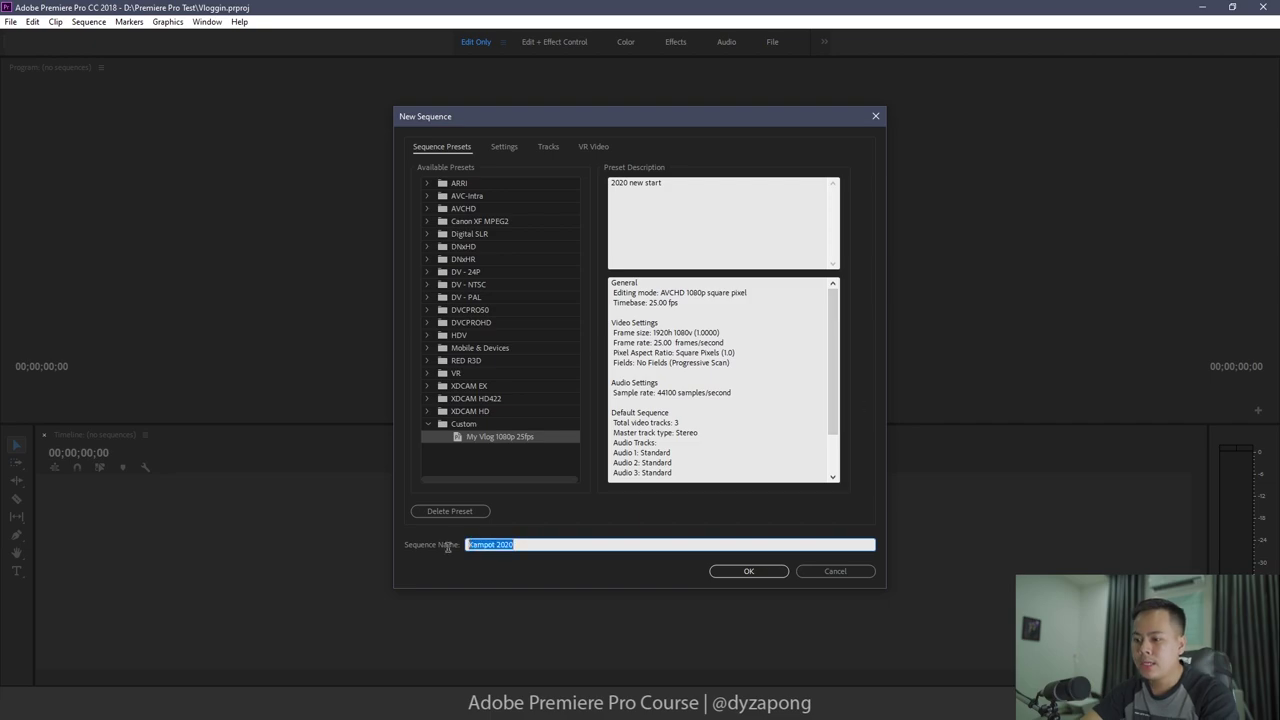
{"action": "left_click", "coordinate": [552, 544]}
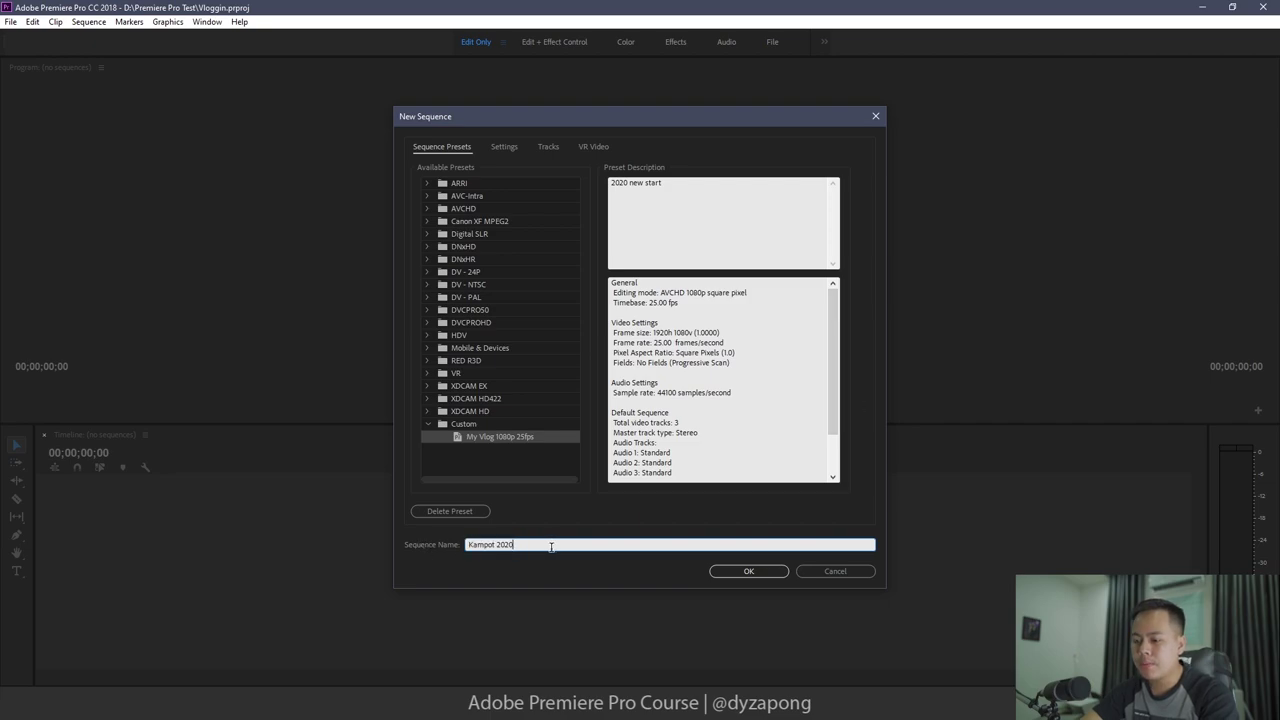
{"action": "left_click", "coordinate": [742, 576]}
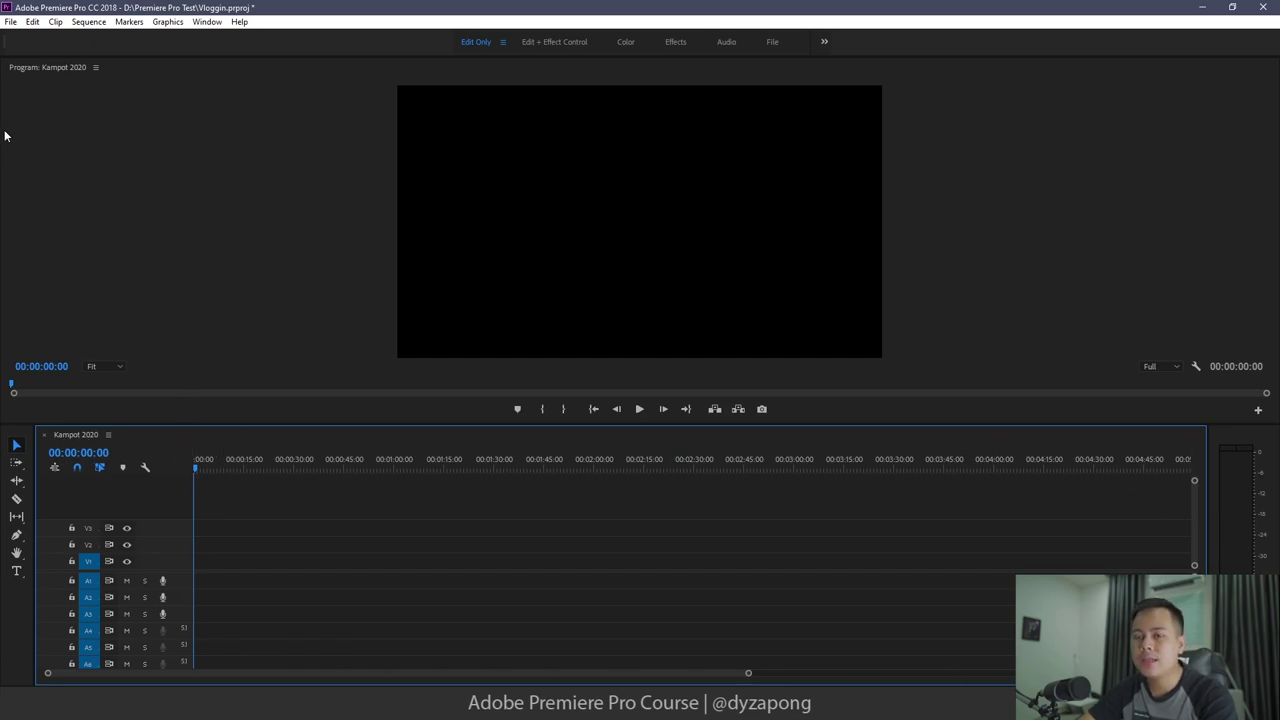
- Start another sequence via File > New > Sequence using My Vlog 1080p 25fps, named 'Siamreap 2020'
{"action": "left_click", "coordinate": [11, 24]}
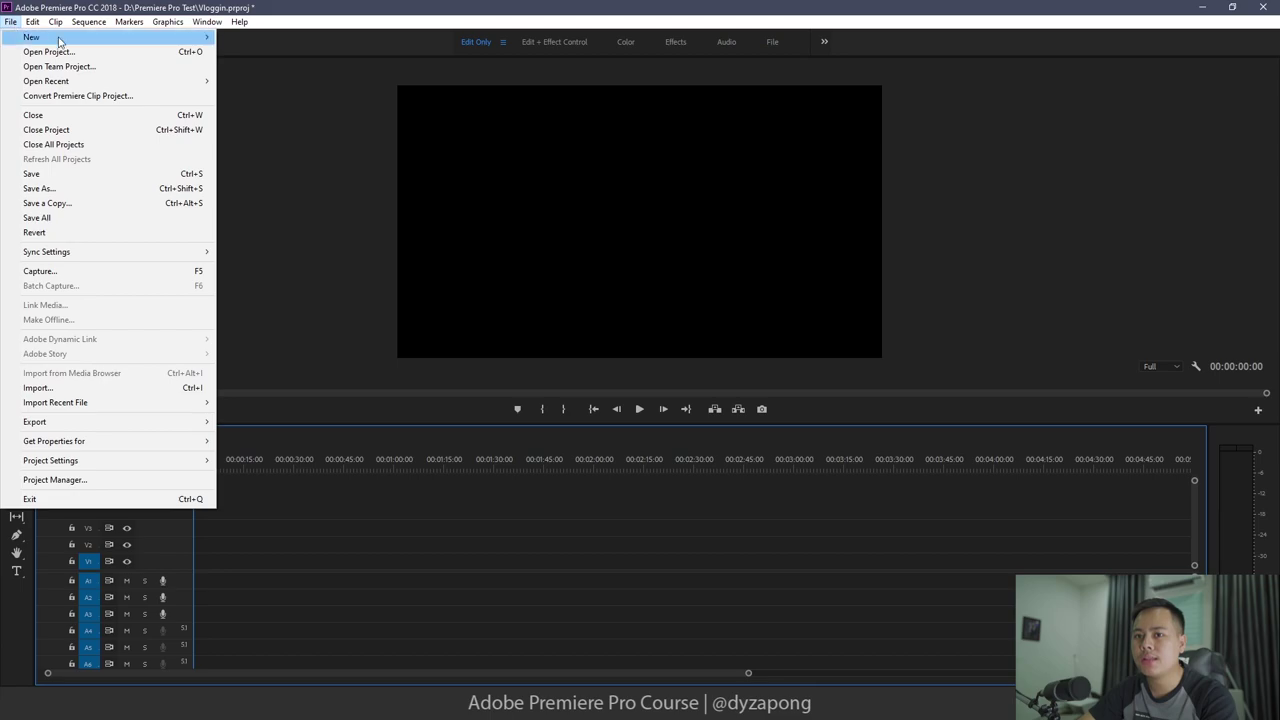
{"action": "mouse_move", "coordinate": [60, 38]}
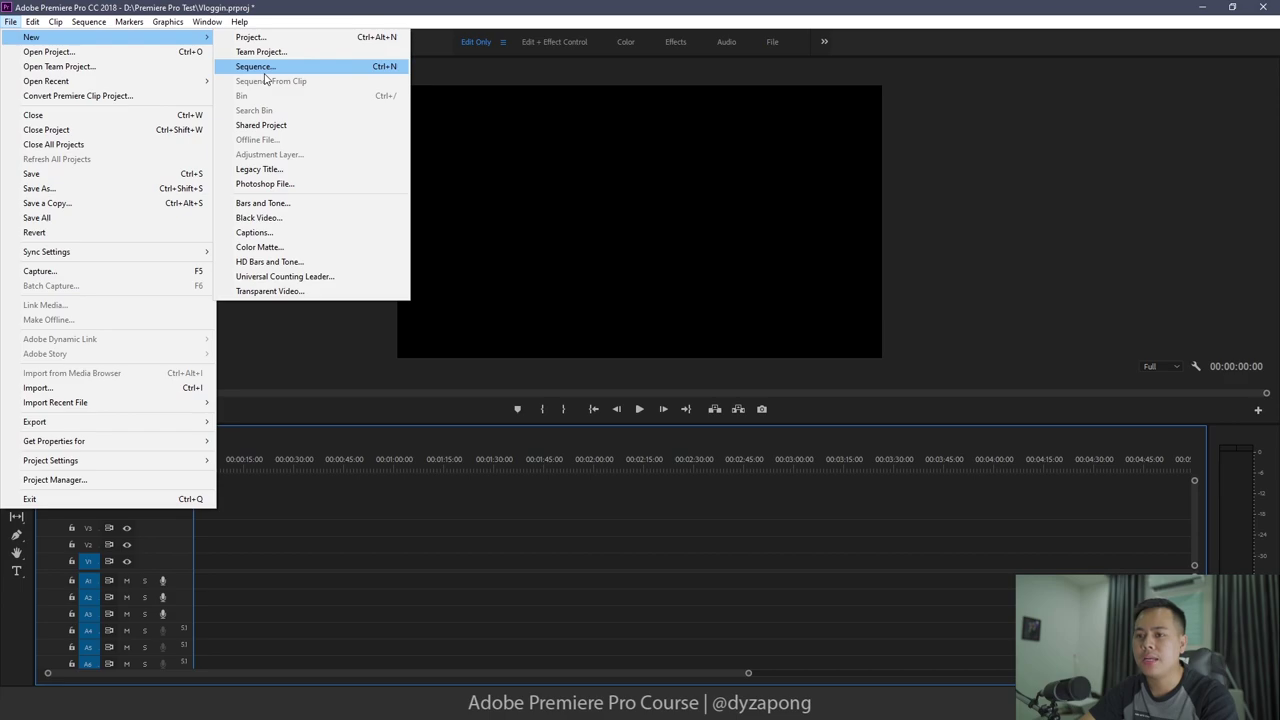
{"action": "left_click", "coordinate": [264, 72]}
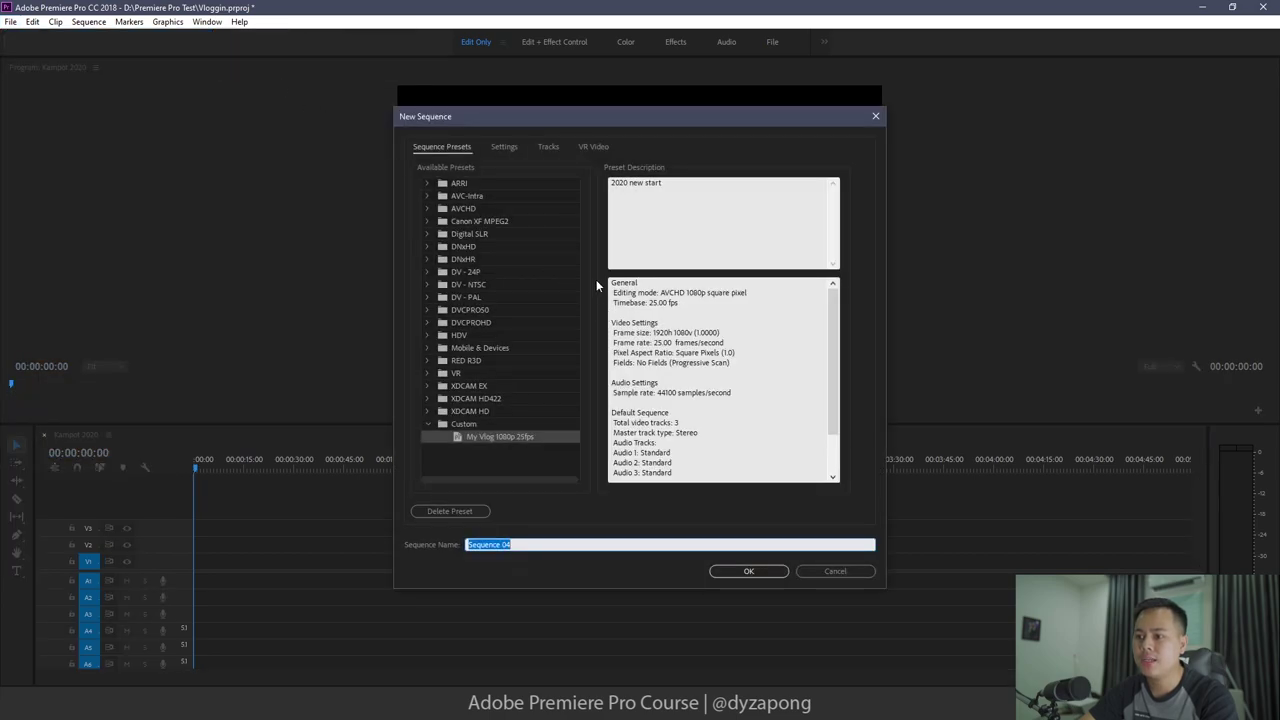
{"action": "left_click", "coordinate": [507, 438]}
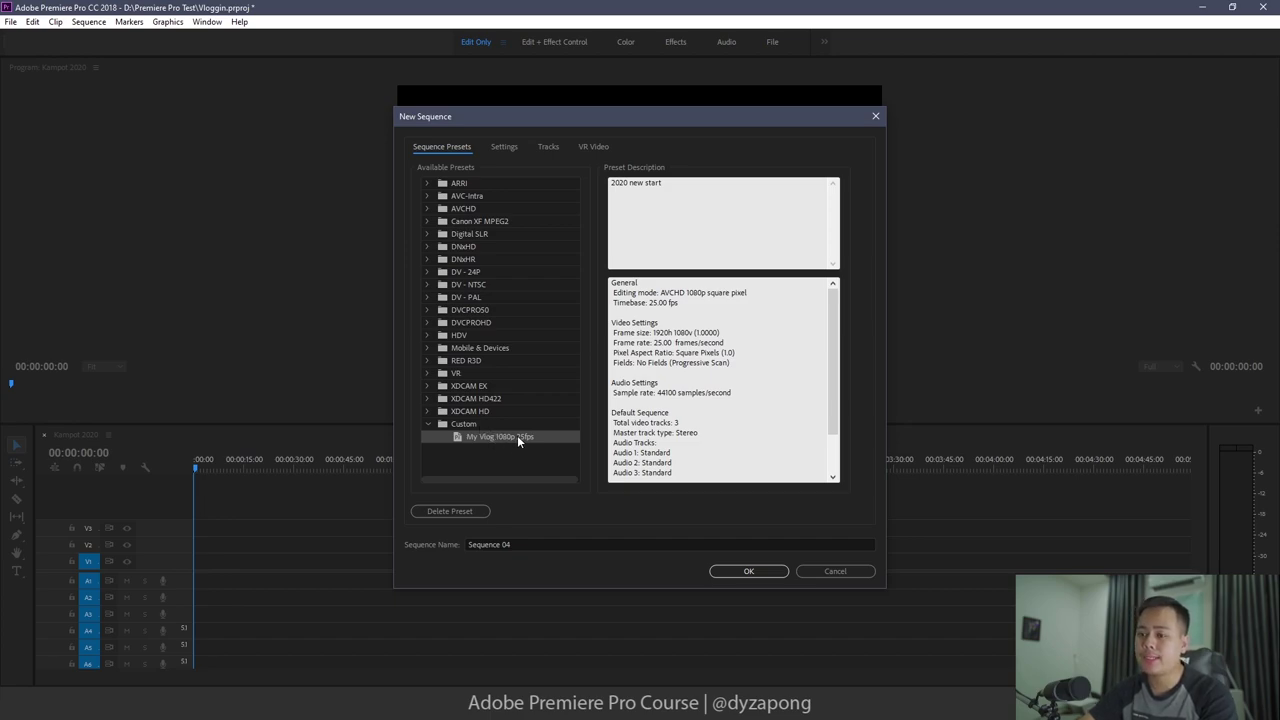
{"action": "left_click", "coordinate": [509, 544]}
{"action": "left_click_drag", "start_coordinate": [509, 544], "coordinate": [402, 547]}
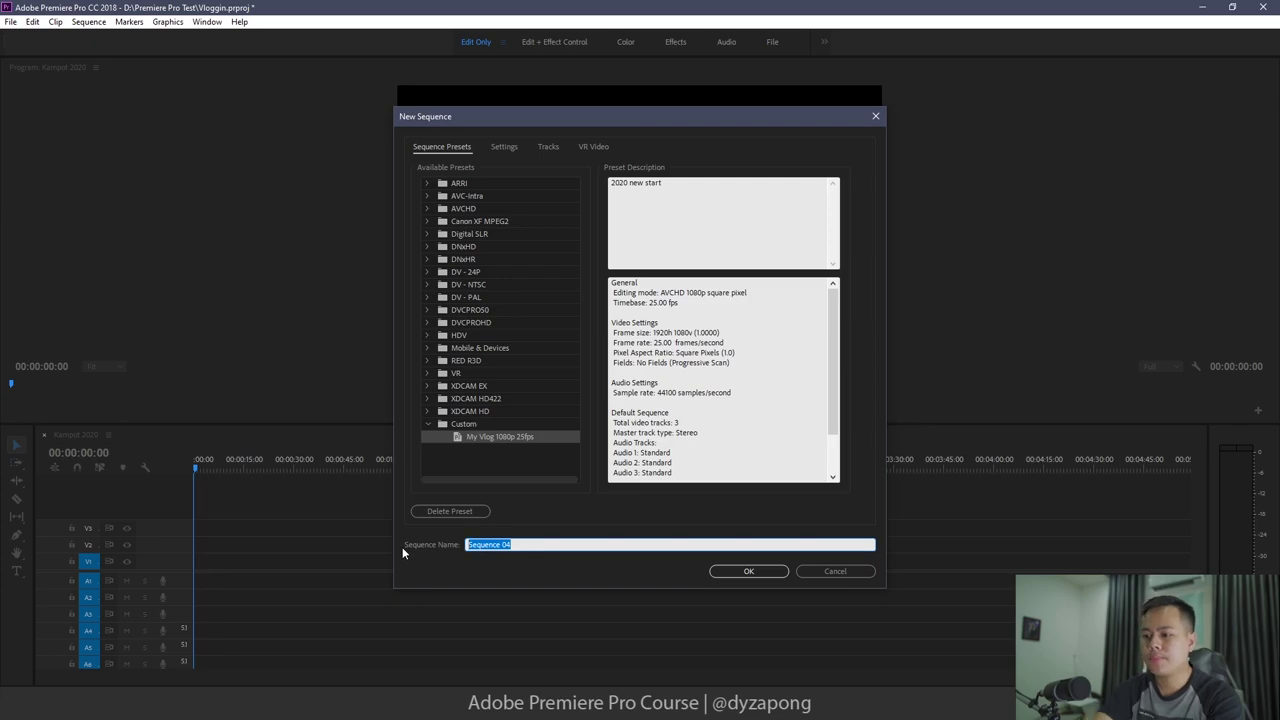
{"action": "type", "text": "Siamreap "}
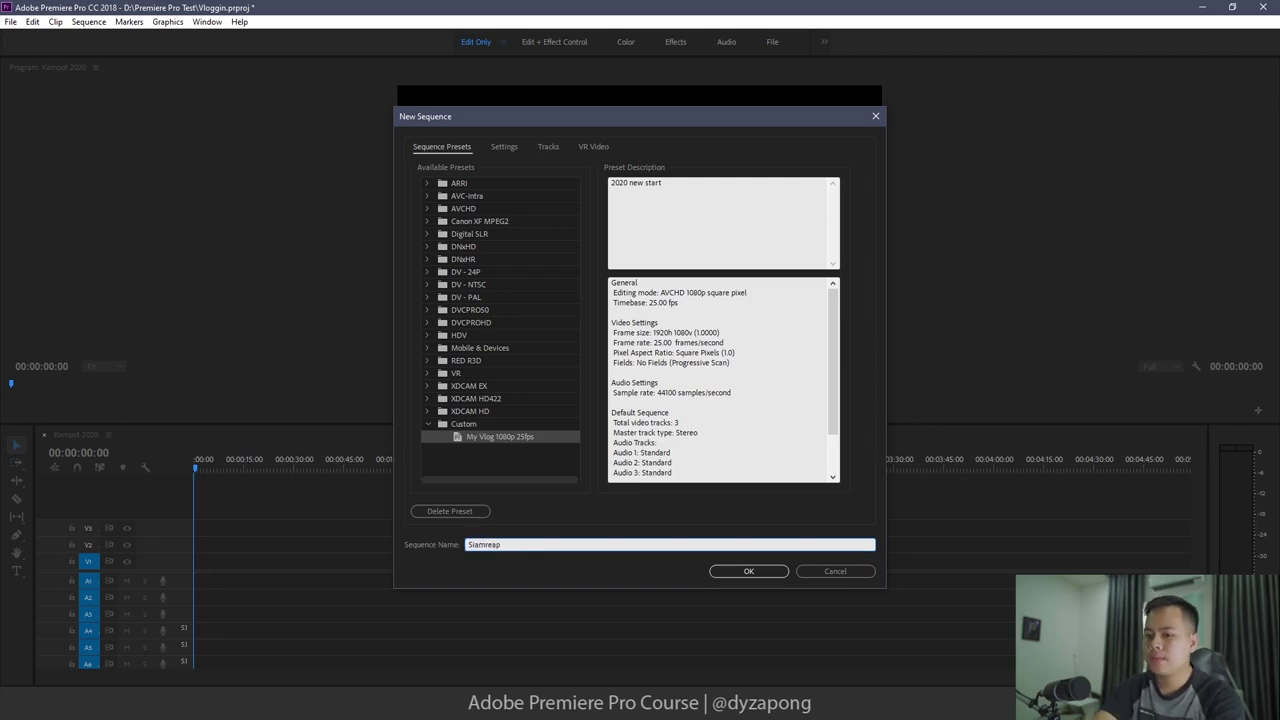
{"action": "type", "text": "2020"}
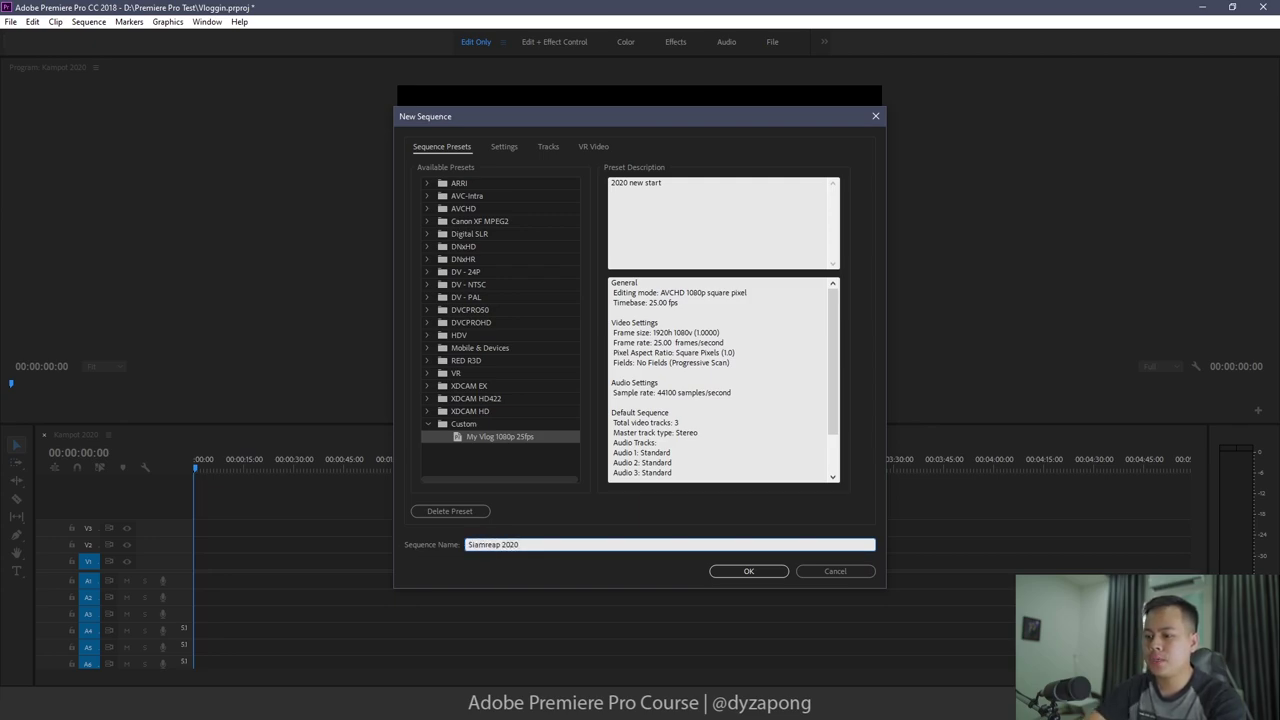
- Create the Siamreap 2020 sequence, then toggle the timeline tabs, ending on Kampot 2020
{"action": "left_click", "coordinate": [733, 572]}
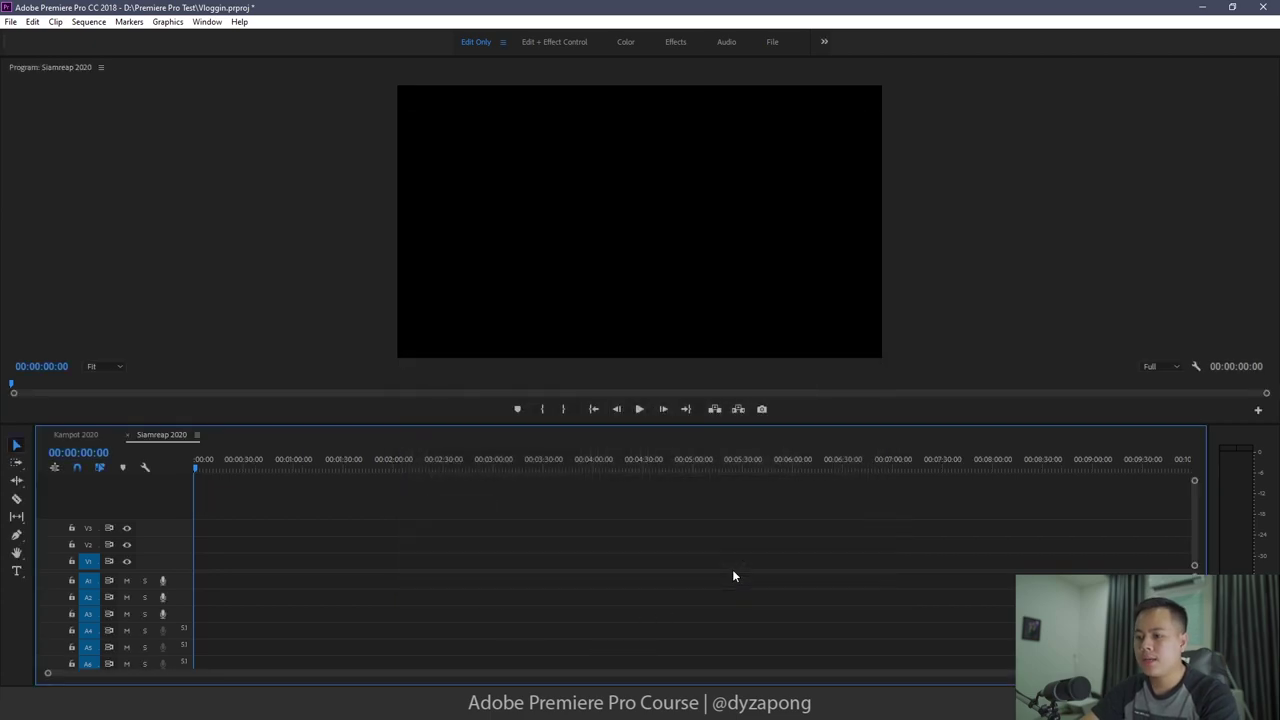
{"action": "left_click", "coordinate": [74, 434]}
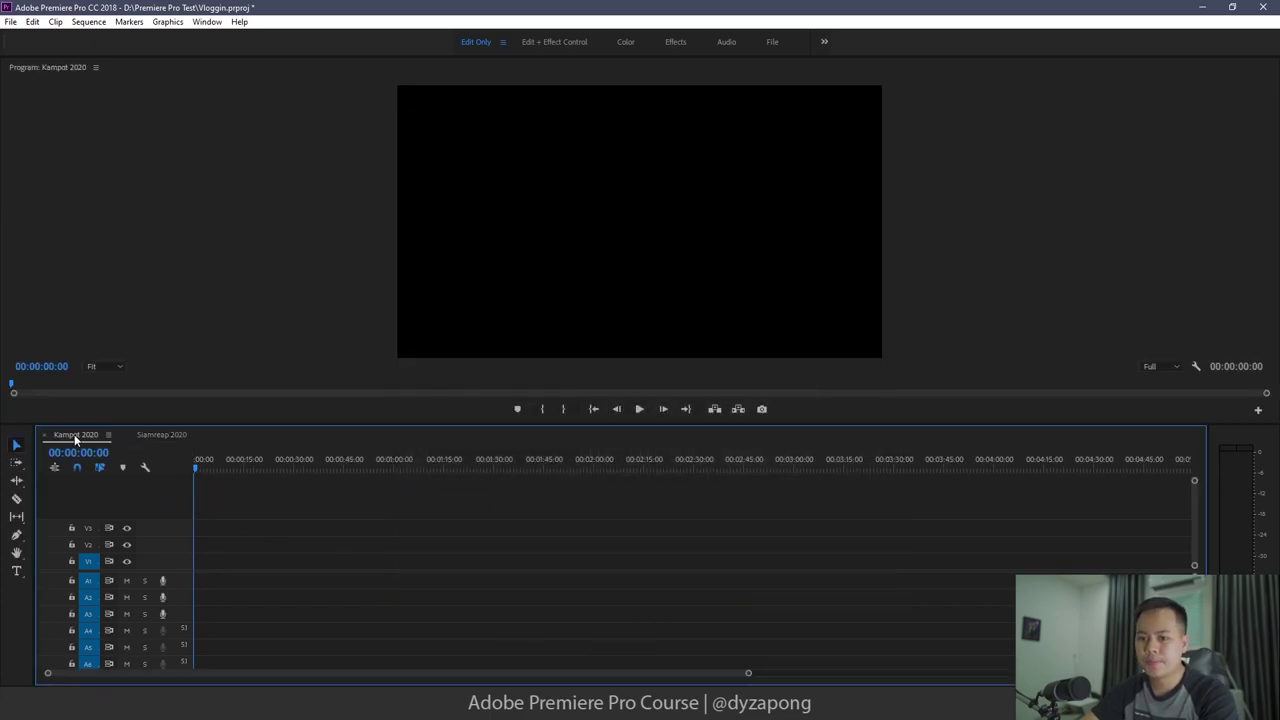
{"action": "left_click", "coordinate": [148, 431]}
{"action": "left_click", "coordinate": [75, 434]}
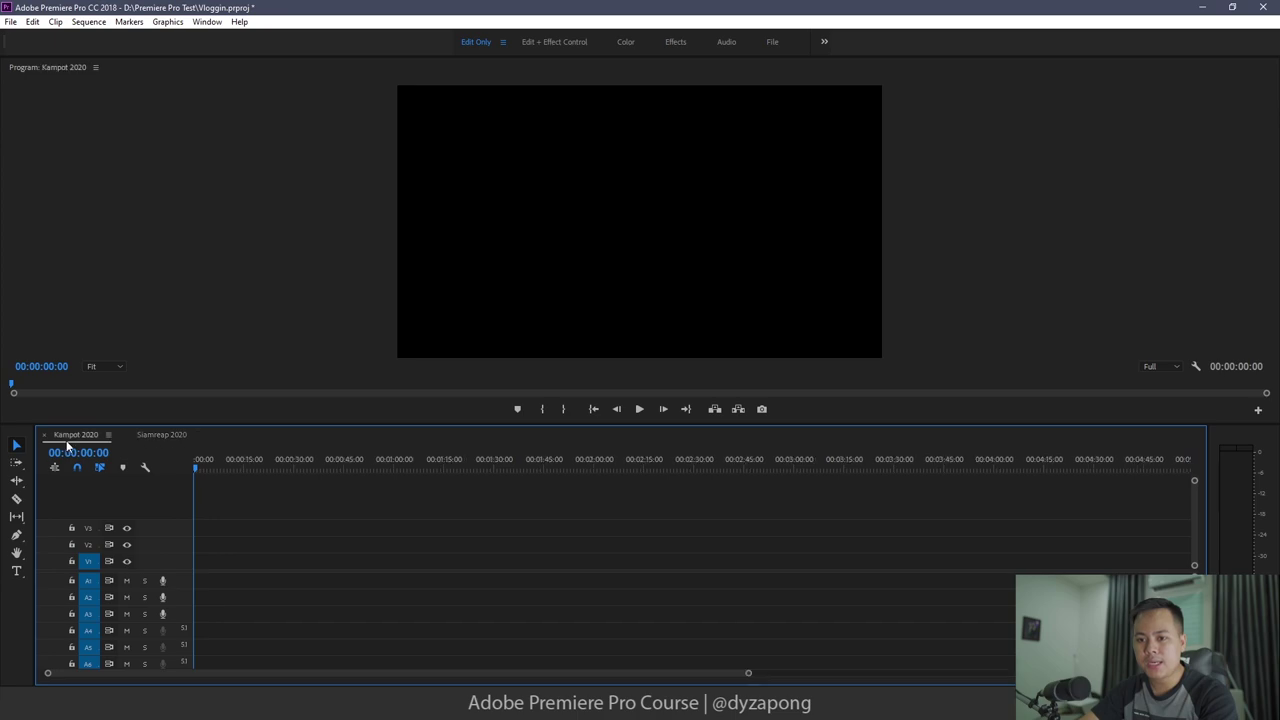
{"action": "left_click", "coordinate": [157, 435]}
{"action": "left_click", "coordinate": [81, 436]}
{"action": "left_click", "coordinate": [168, 435]}
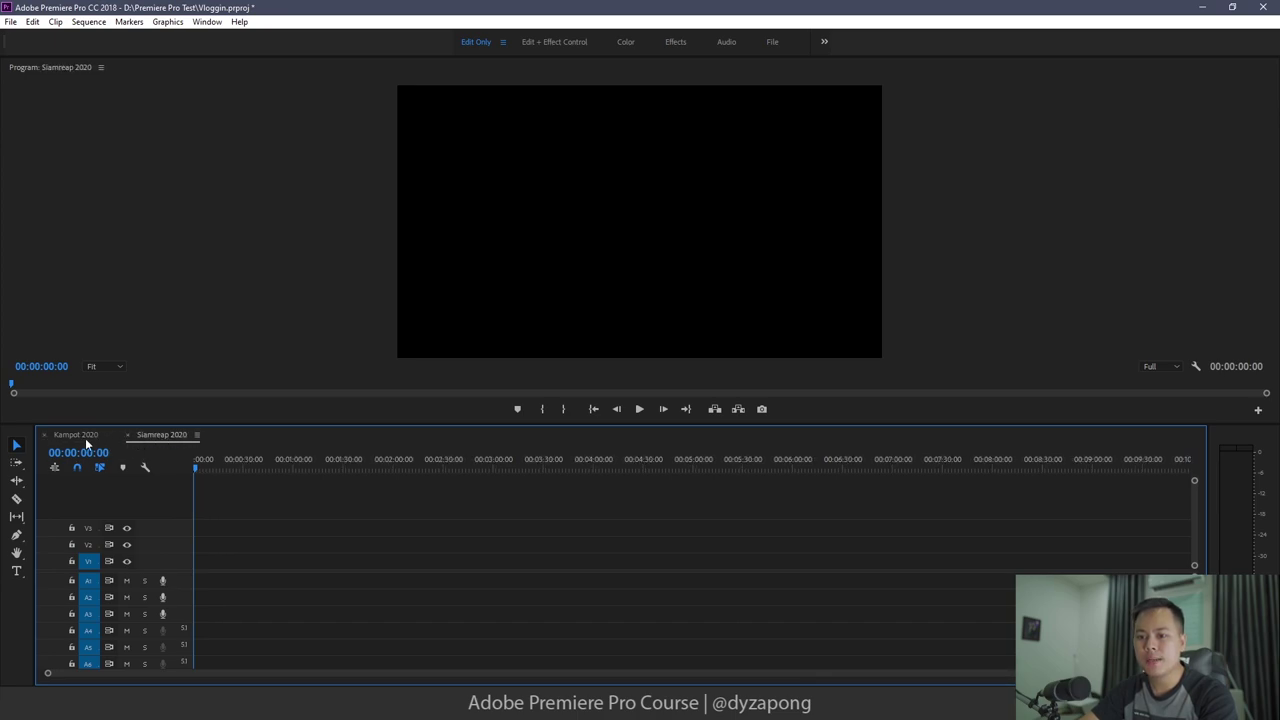
{"action": "left_click", "coordinate": [76, 437]}
{"action": "left_click", "coordinate": [154, 434]}
{"action": "left_click", "coordinate": [74, 434]}
{"action": "left_click", "coordinate": [155, 434]}
{"action": "left_click", "coordinate": [79, 435]}
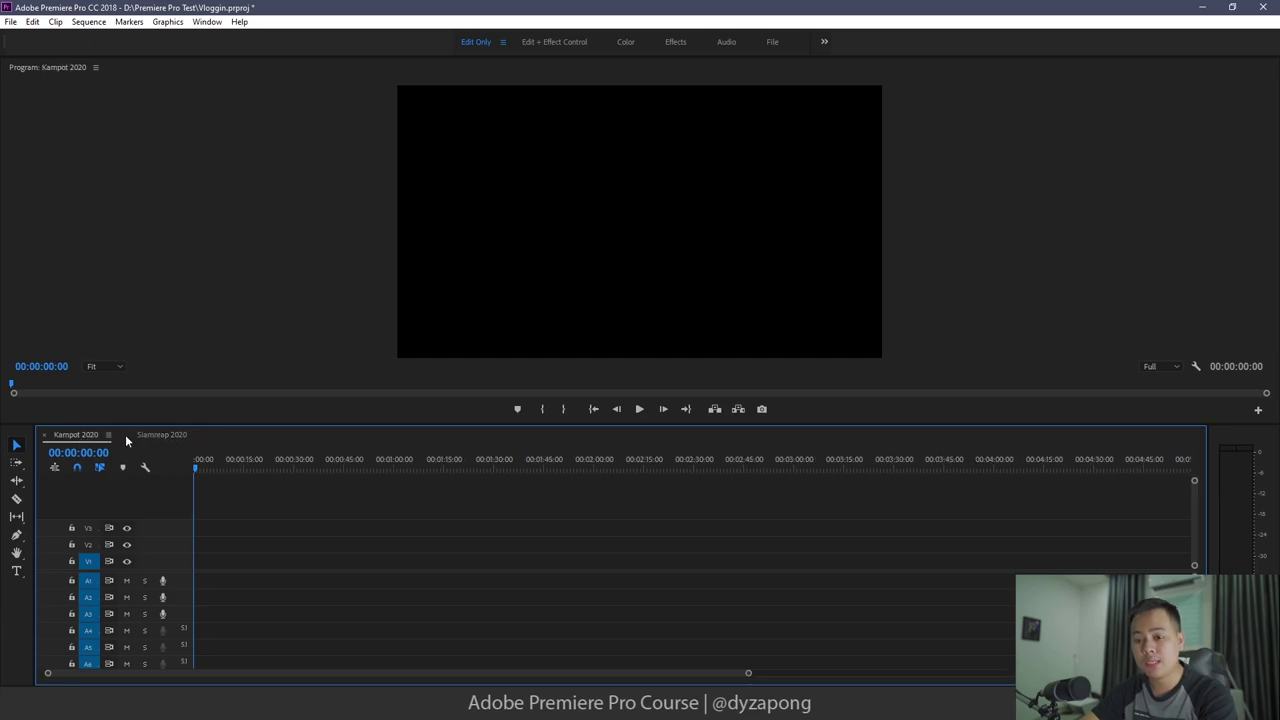
{"action": "left_click", "coordinate": [164, 438]}
{"action": "left_click", "coordinate": [76, 436]}
{"action": "left_click", "coordinate": [166, 436]}
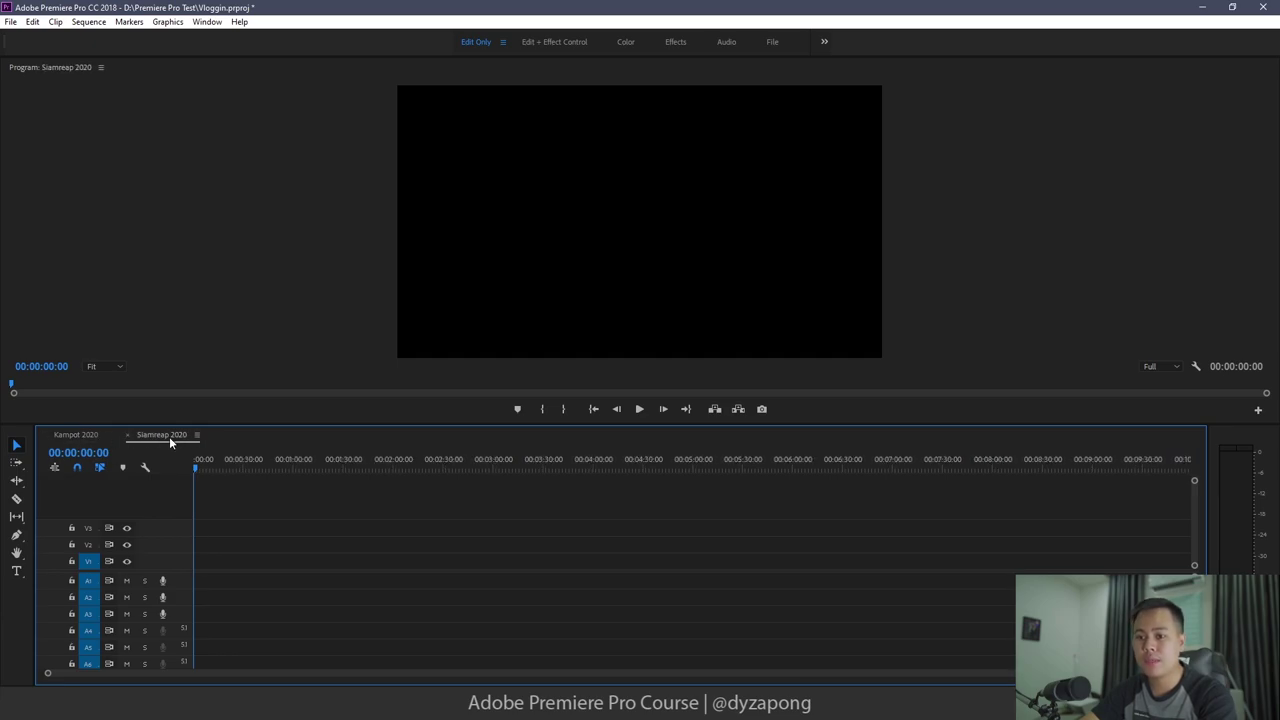
{"action": "left_click", "coordinate": [68, 437]}
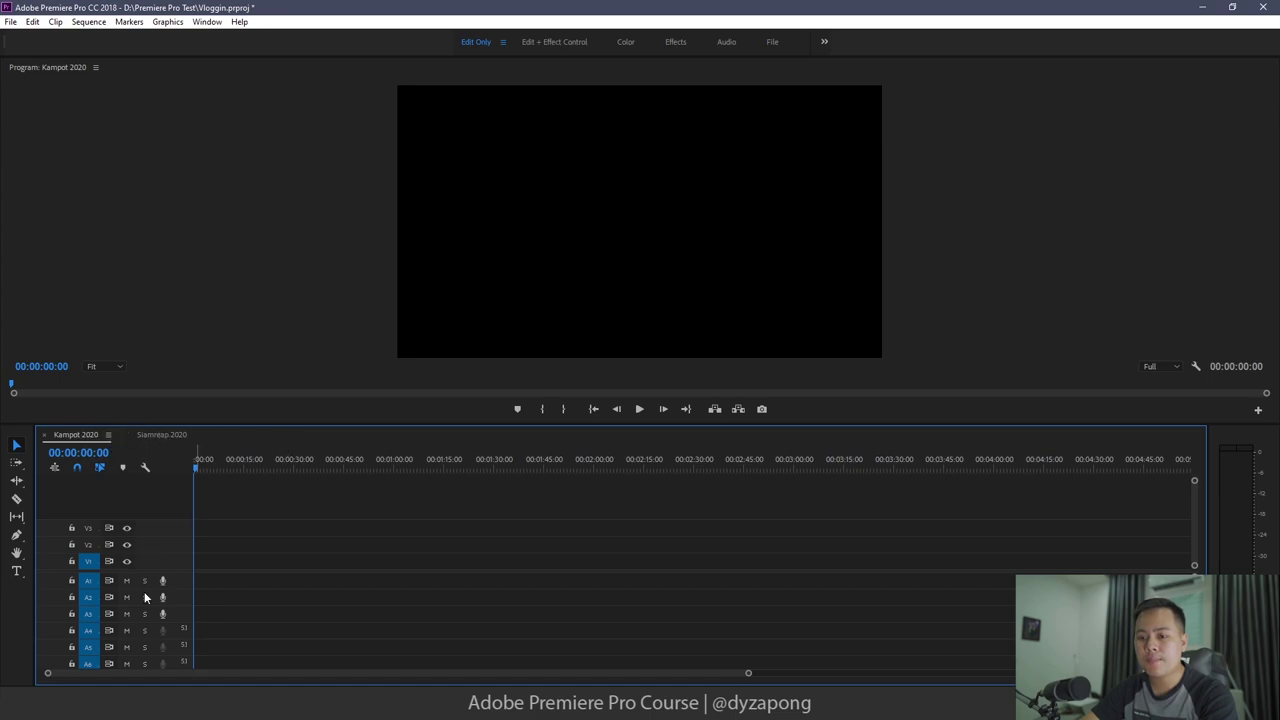
{"action": "left_click", "coordinate": [768, 43]}
{"action": "left_click", "coordinate": [229, 188]}
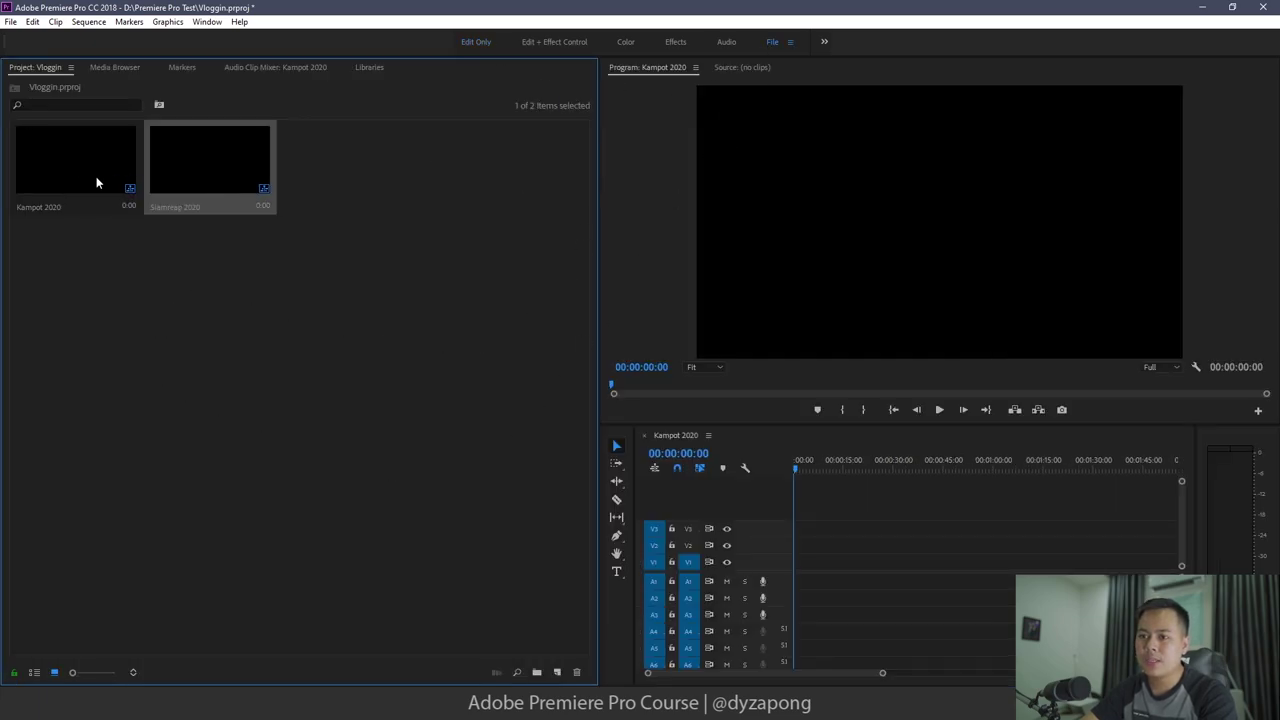
{"action": "left_click", "coordinate": [96, 176]}
{"action": "left_click", "coordinate": [234, 160]}
{"action": "left_click", "coordinate": [291, 328]}
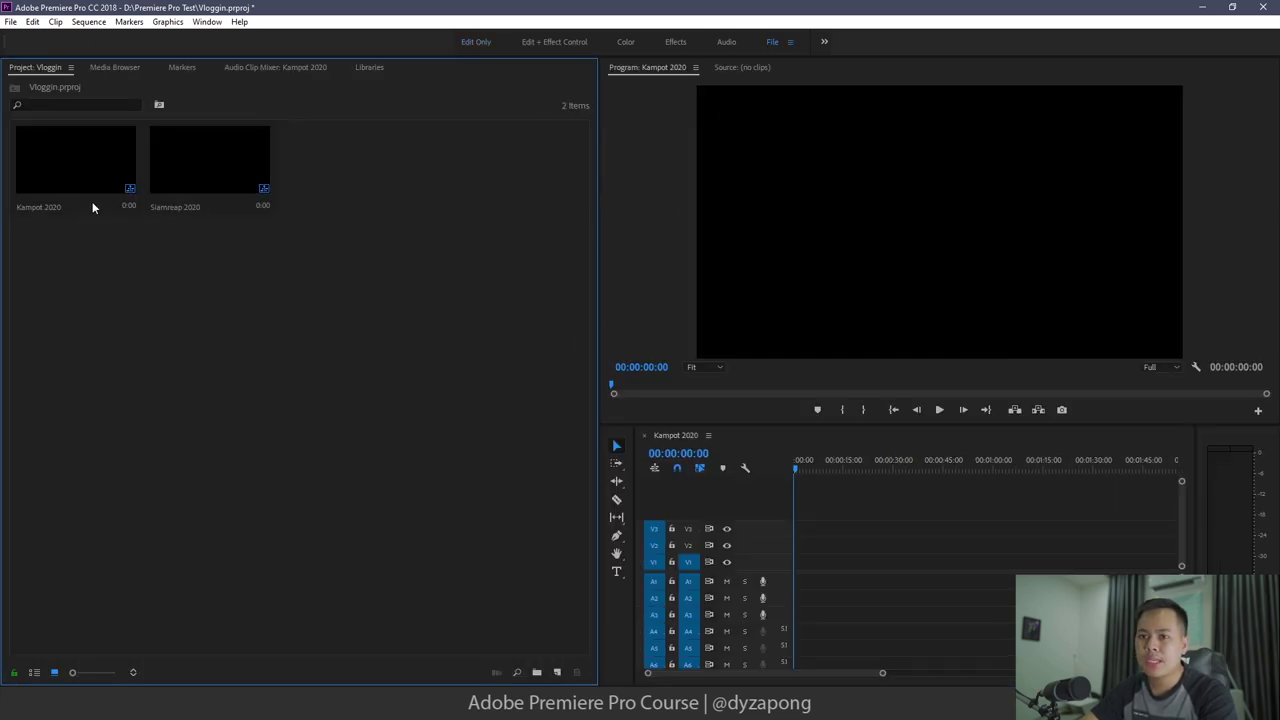
{"action": "left_click_drag", "start_coordinate": [322, 312], "coordinate": [31, 163]}
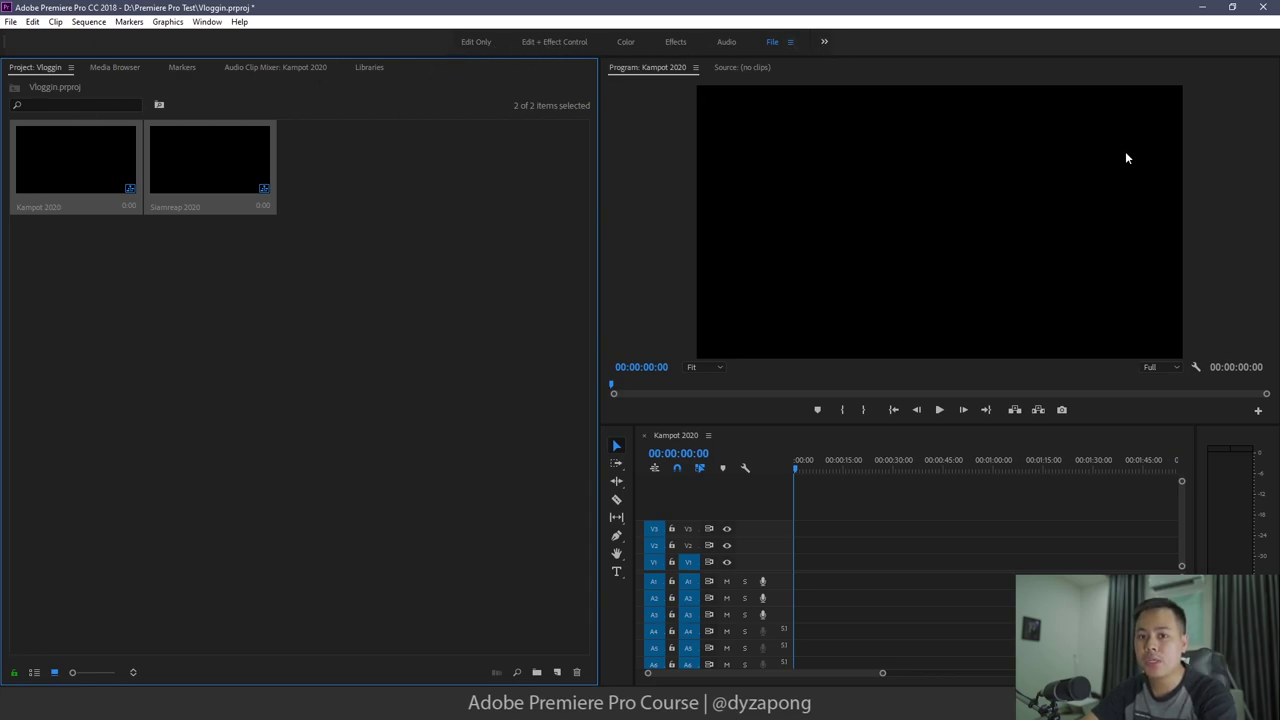
- Return to the Editing workspace, switch to Kampot 2020, and drag its playhead to about 00:00:54:05
{"action": "left_click", "coordinate": [472, 42]}
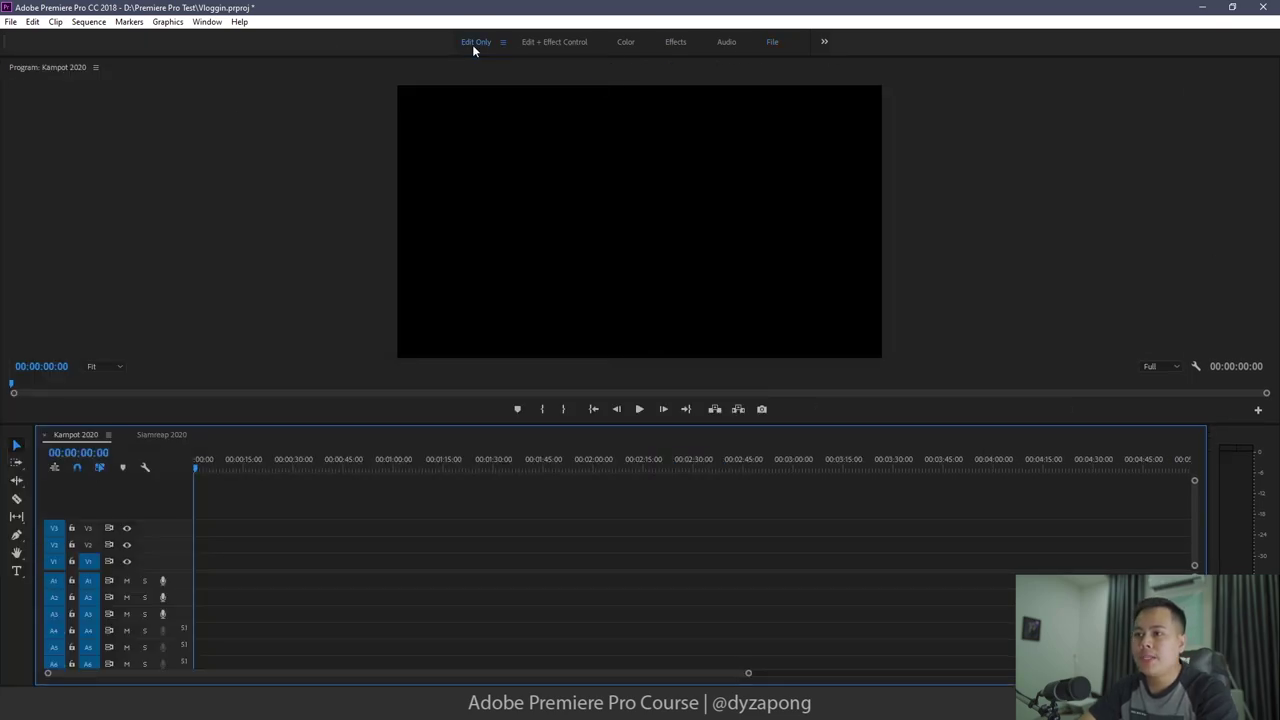
{"action": "left_click", "coordinate": [155, 435]}
{"action": "left_click", "coordinate": [72, 436]}
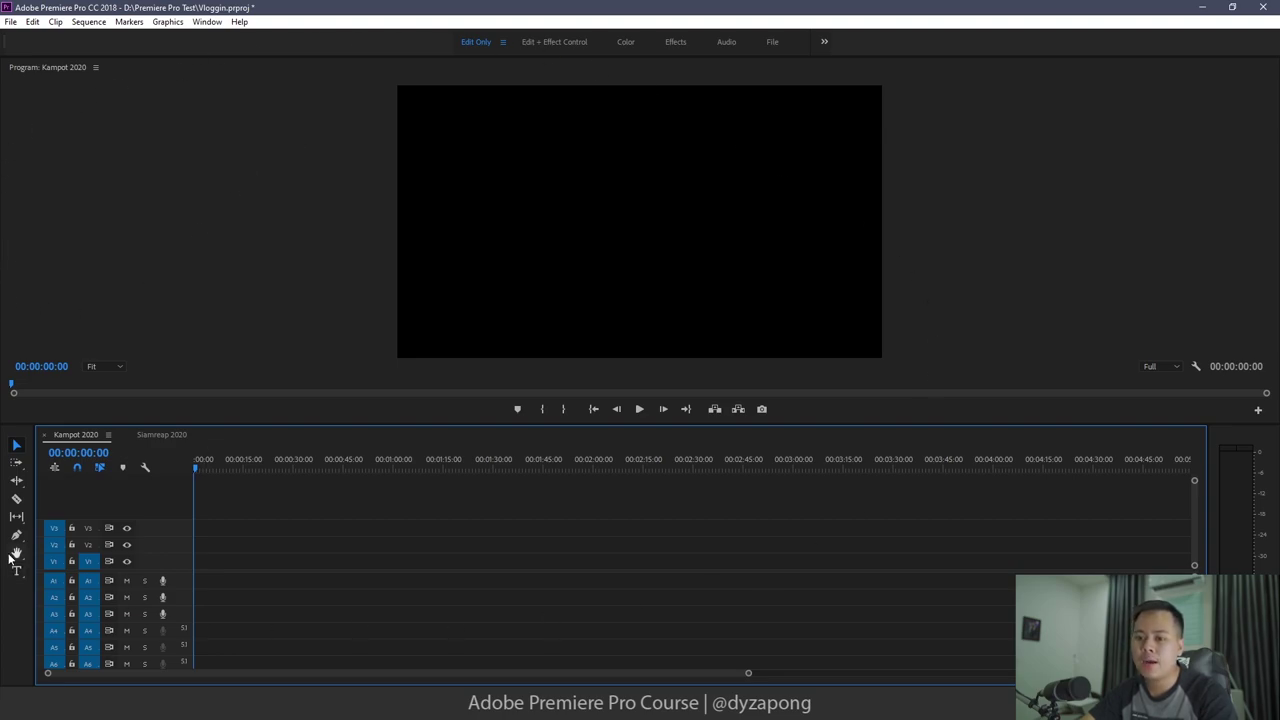
{"action": "left_click", "coordinate": [166, 434]}
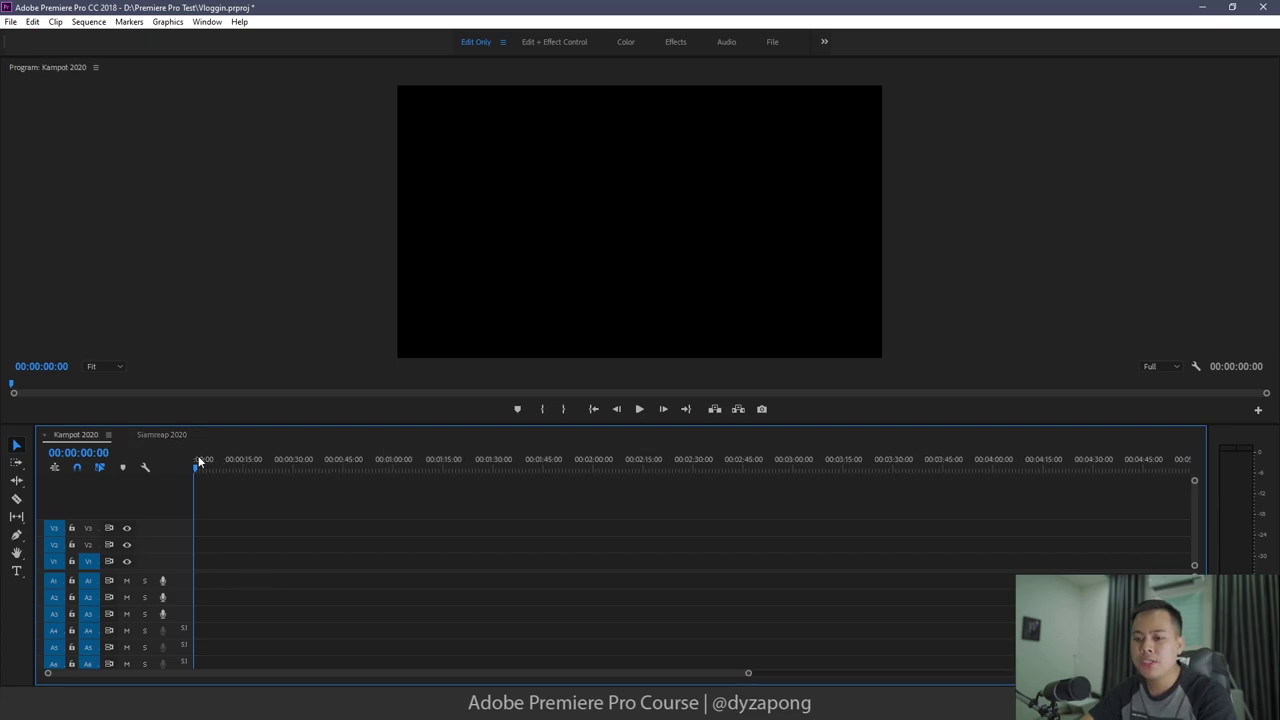
{"action": "left_click", "coordinate": [159, 436]}
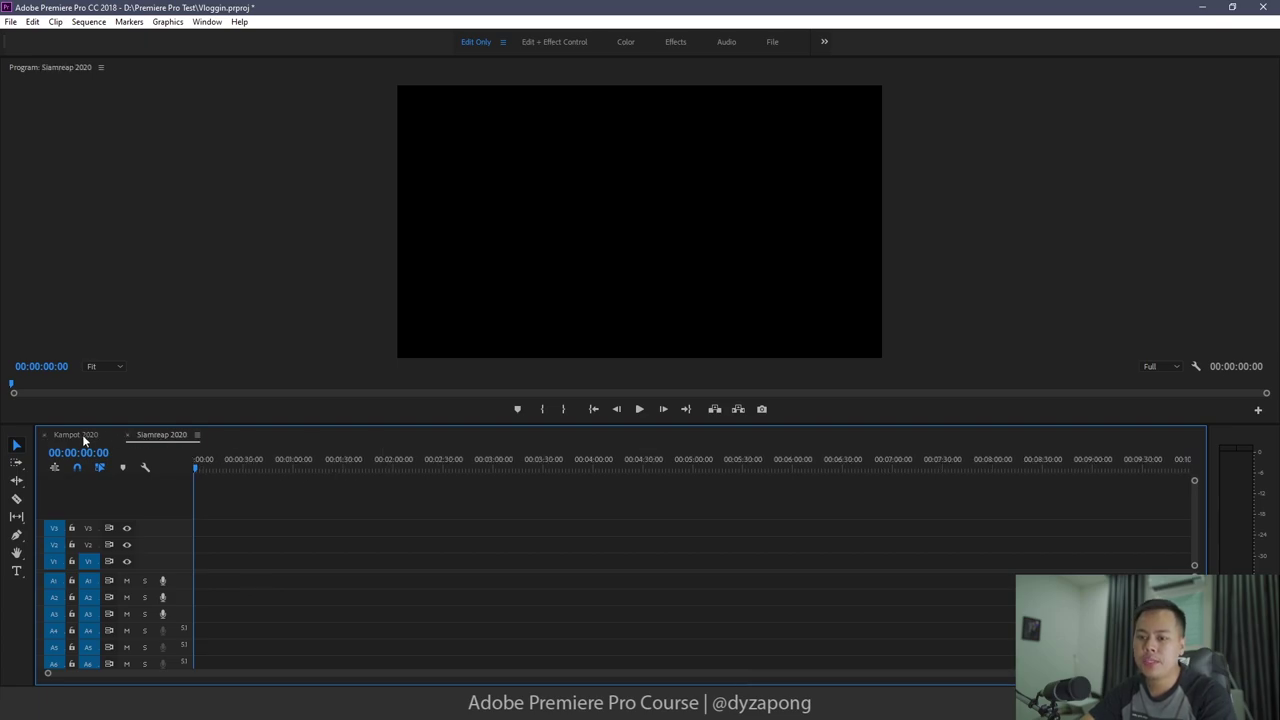
{"action": "left_click", "coordinate": [78, 436]}
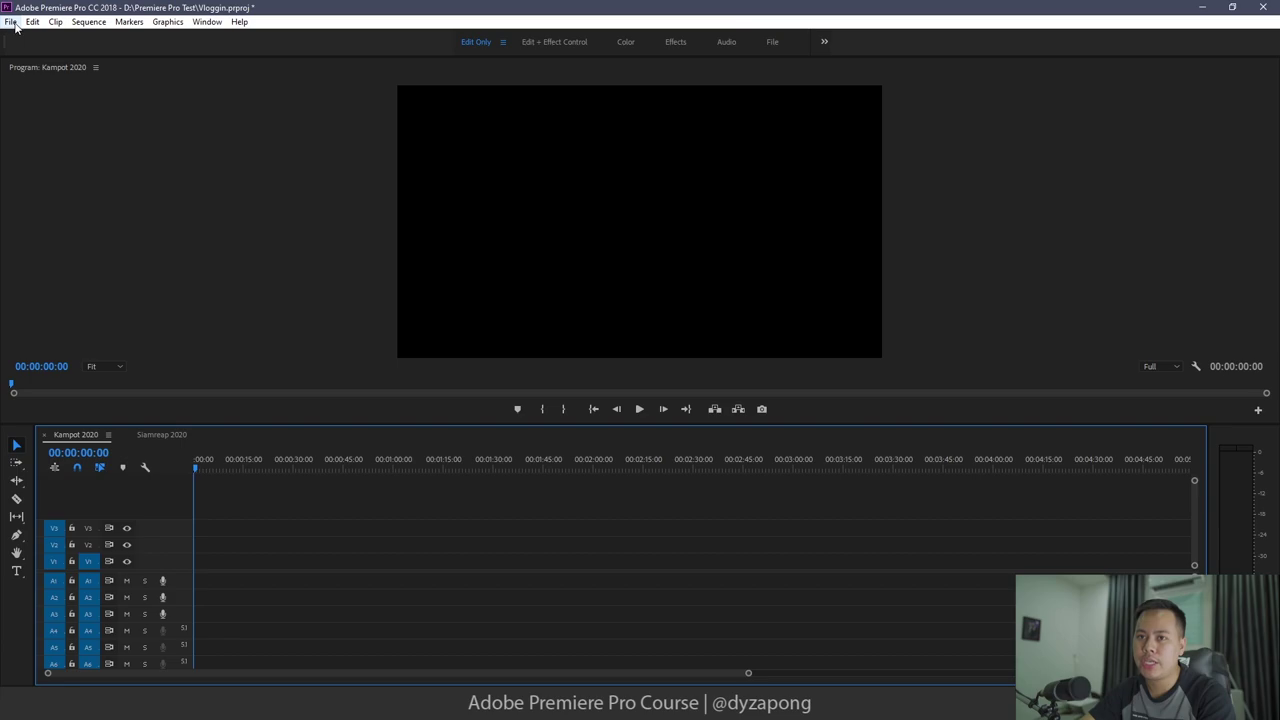
{"action": "left_click_drag", "start_coordinate": [206, 462], "coordinate": [373, 468]}
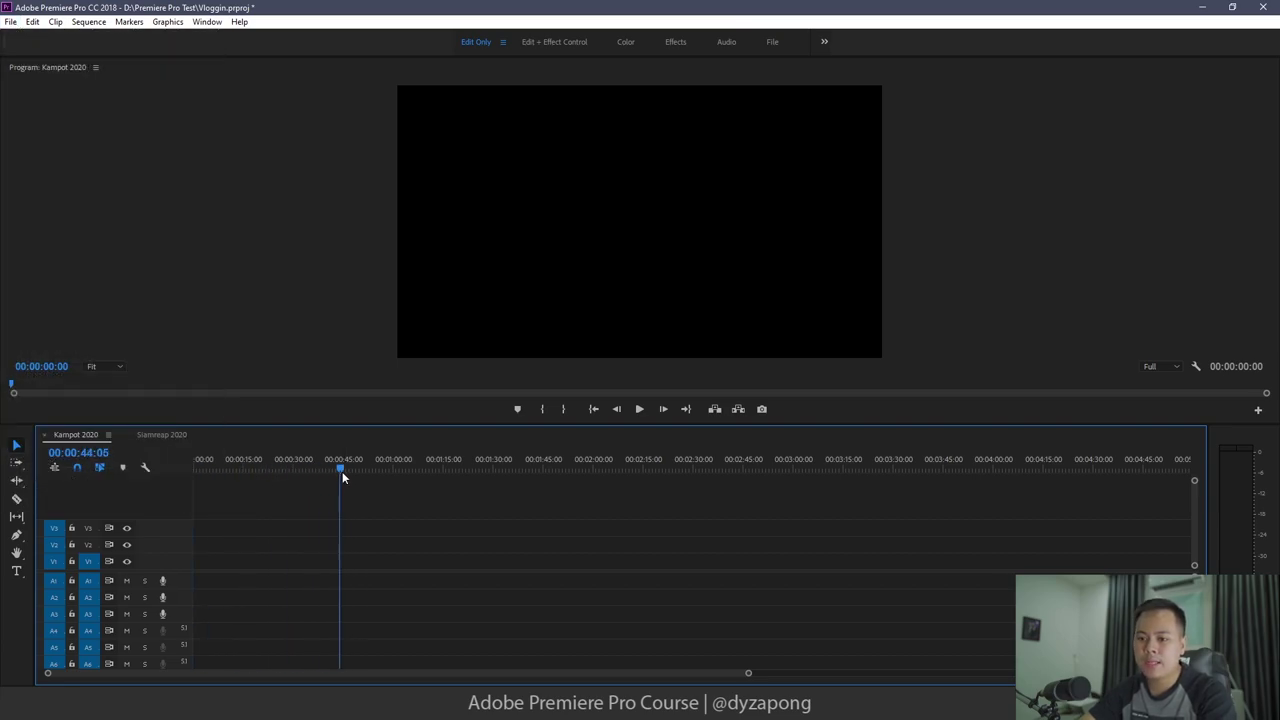